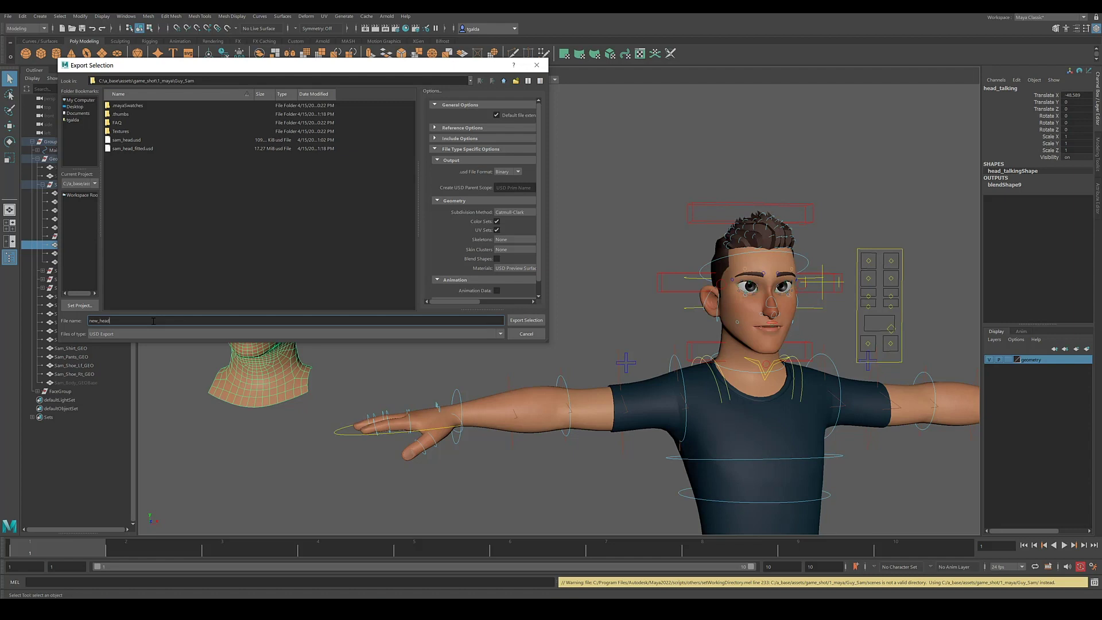
Export the selected head_talking mesh as a USD file named new_head and switch to Omniverse Audio2Face
{"action": "key", "text": "Return"}
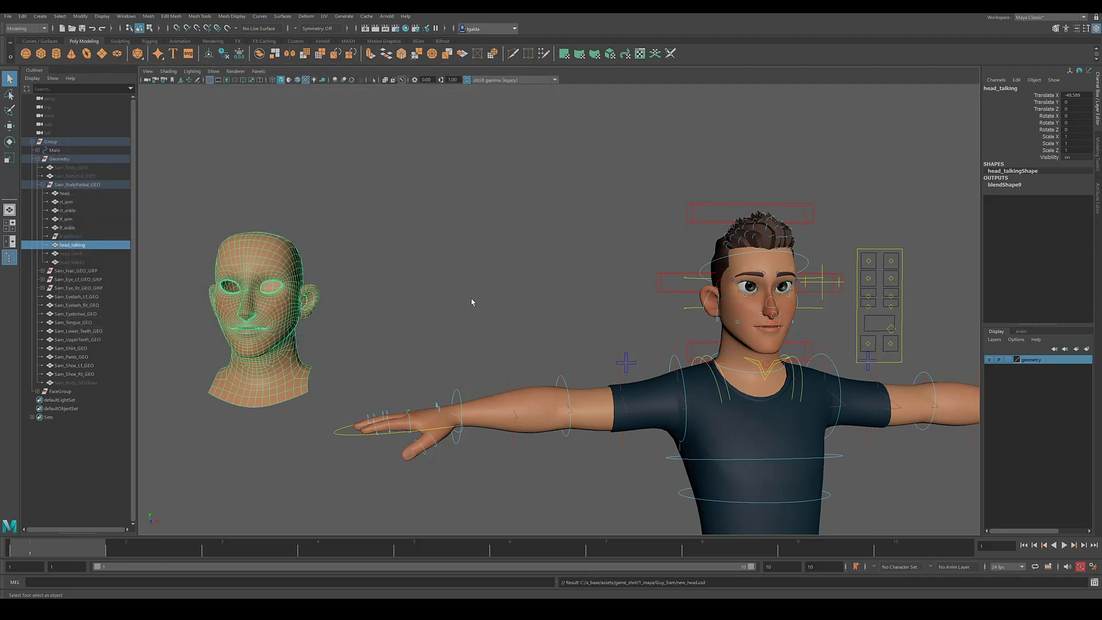
{"action": "key", "text": "alt+Tab"}
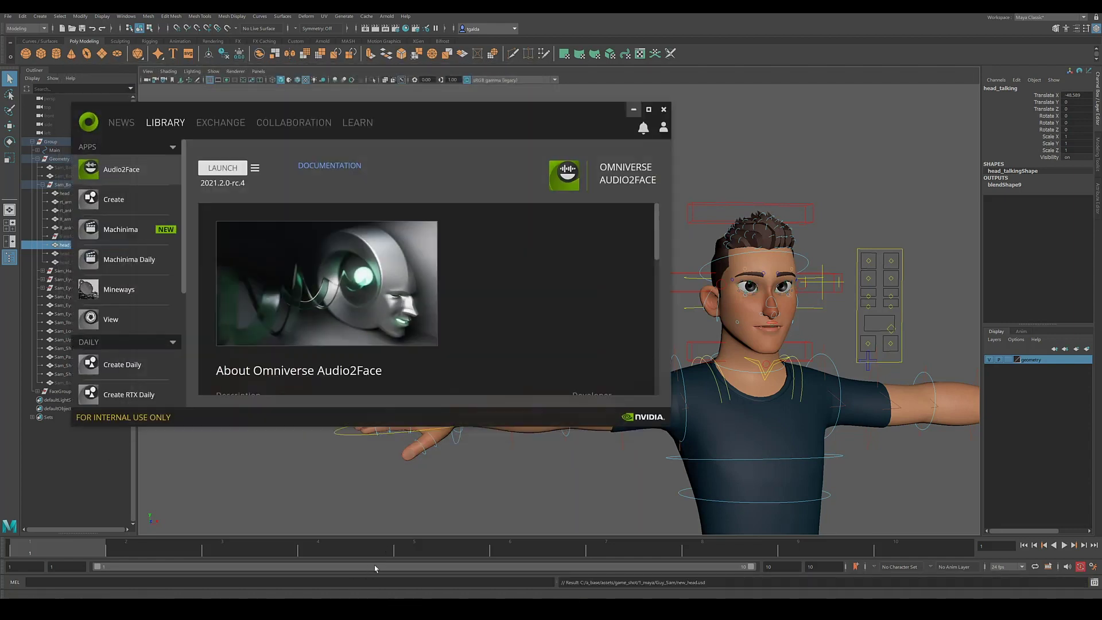
{"action": "left_click", "coordinate": [634, 107]}
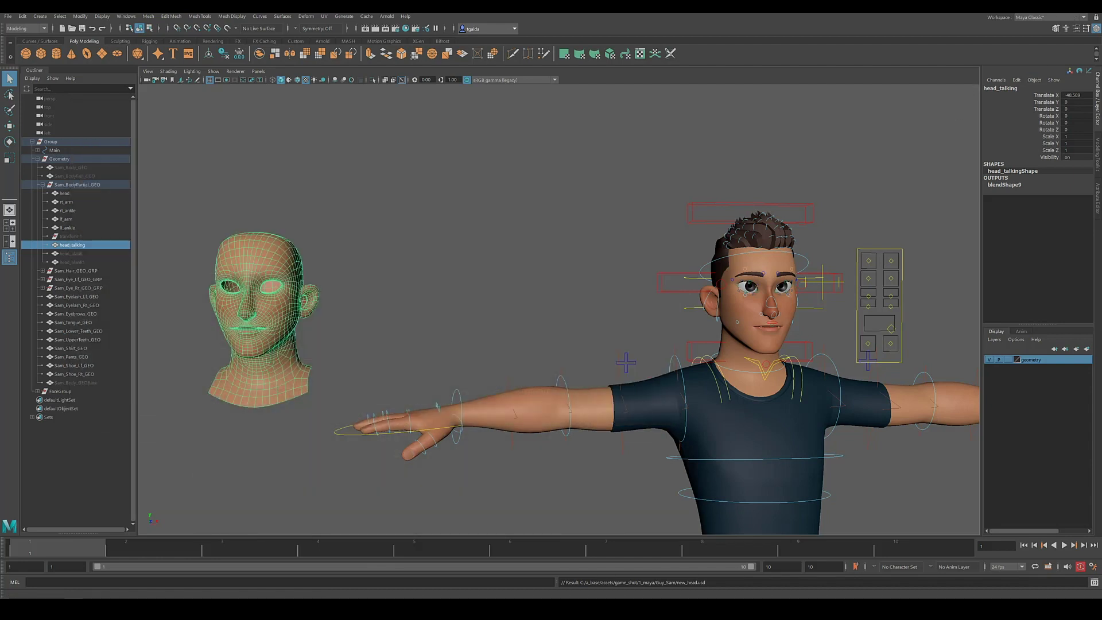
{"action": "left_click", "coordinate": [558, 312]}
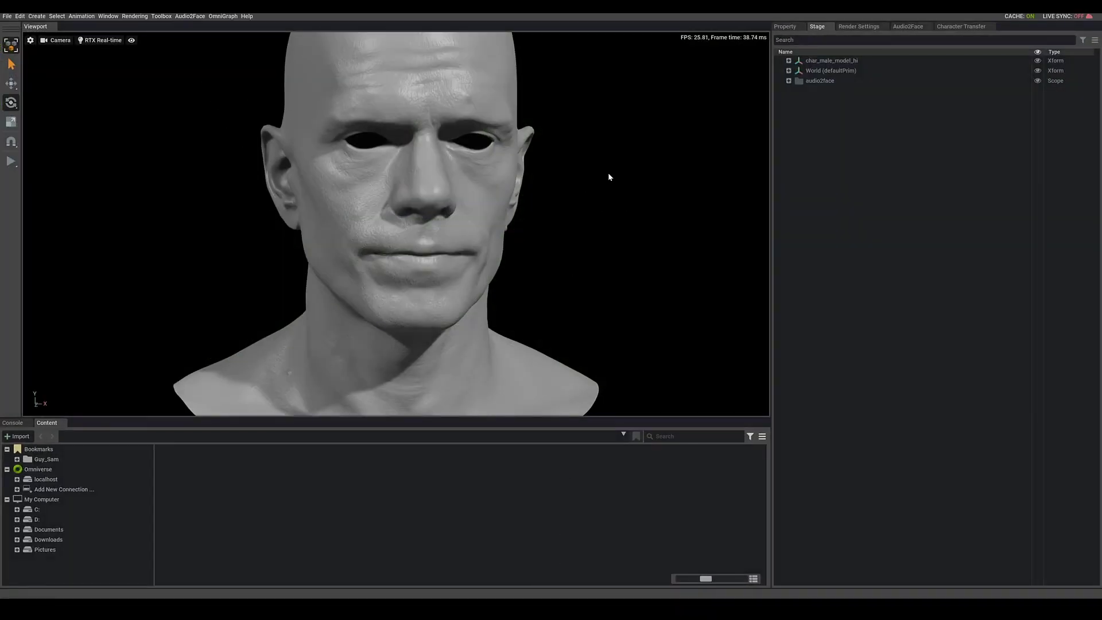
Preview the default male head's facial animation by scrubbing and playing voice_male_p3_neutral.wav from the start, then pause playback
{"action": "left_click", "coordinate": [909, 28]}
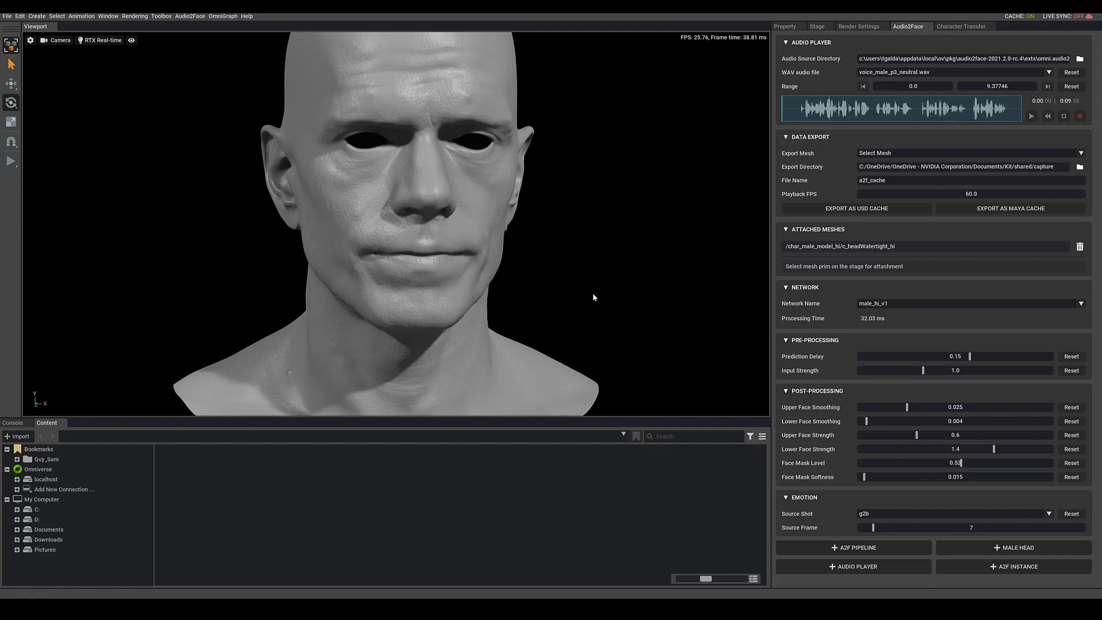
{"action": "left_click", "coordinate": [862, 112]}
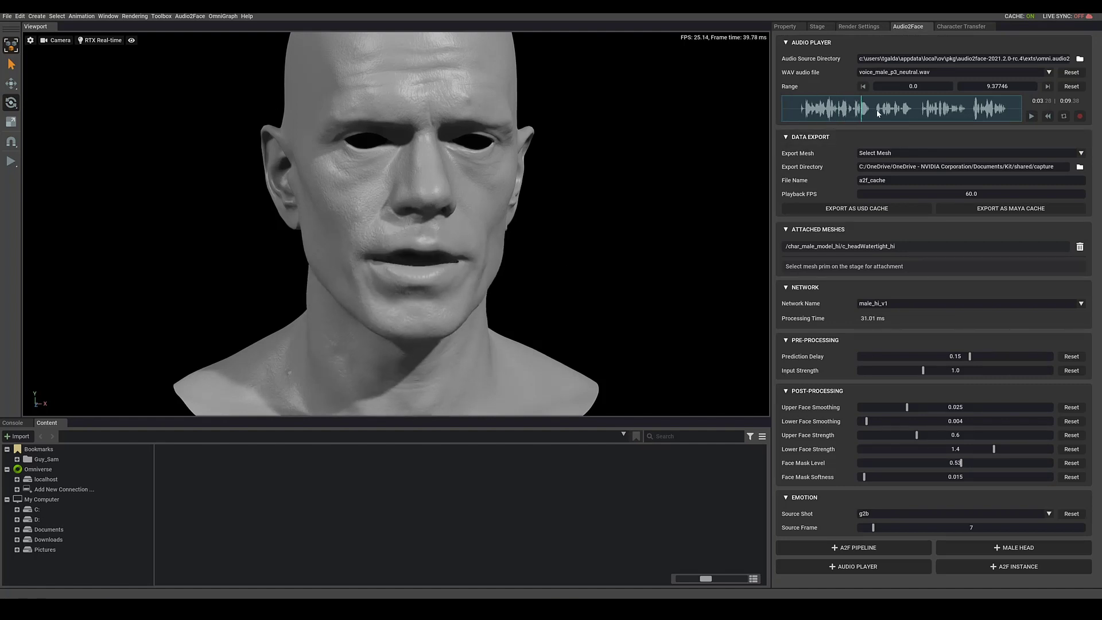
{"action": "left_click", "coordinate": [1047, 116]}
{"action": "left_click", "coordinate": [1032, 116]}
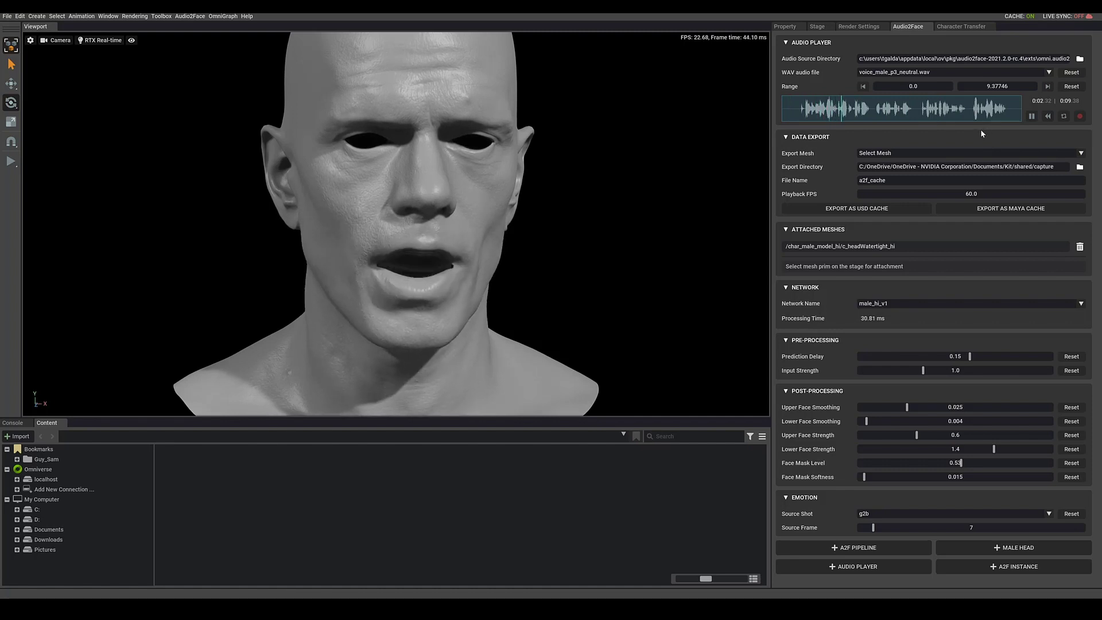
{"action": "left_click", "coordinate": [1031, 116]}
{"action": "scroll", "coordinate": [369, 275], "scroll_direction": "down", "scroll_amount": 5}
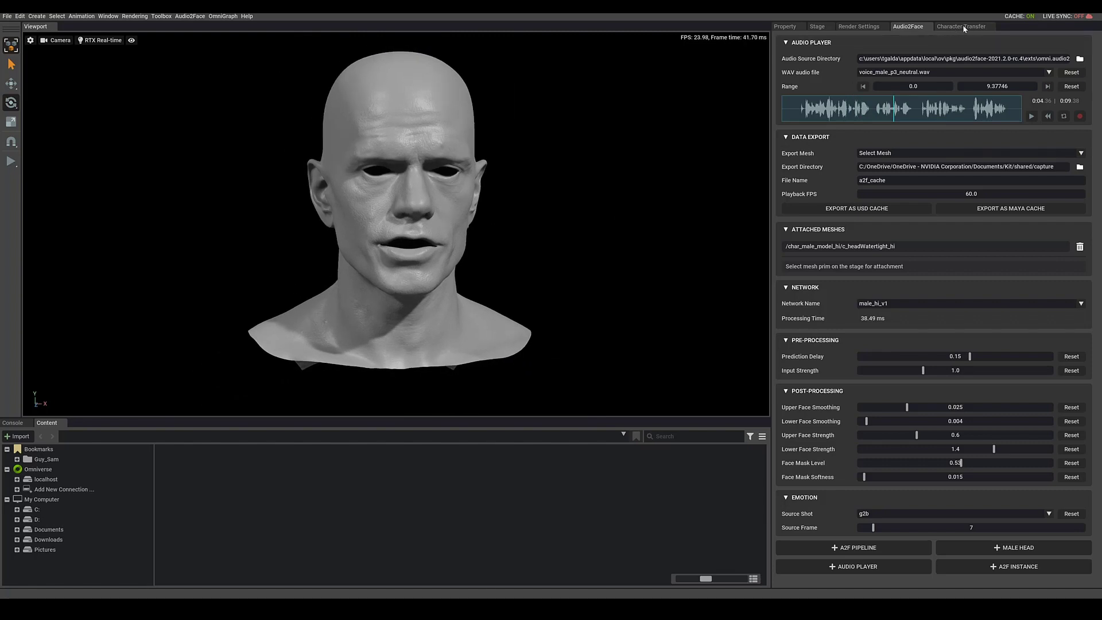
Show the Character Transfer settings and open new_head.usd from the Guy_Sam folder without saving the current scene
{"action": "left_click", "coordinate": [964, 27]}
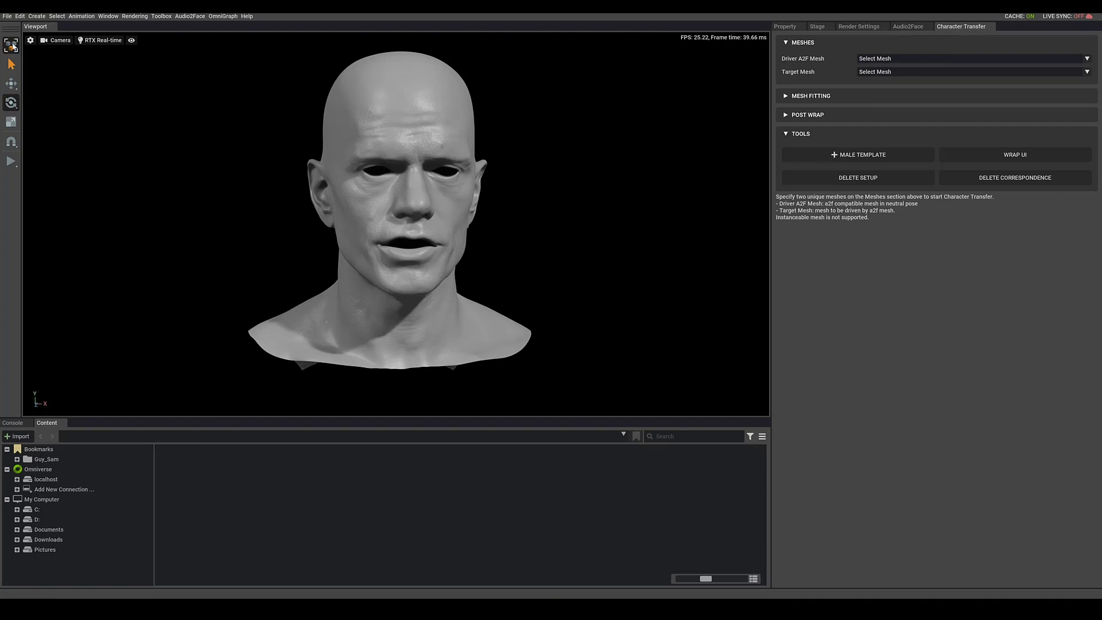
{"action": "left_click", "coordinate": [7, 16]}
{"action": "left_click", "coordinate": [34, 56]}
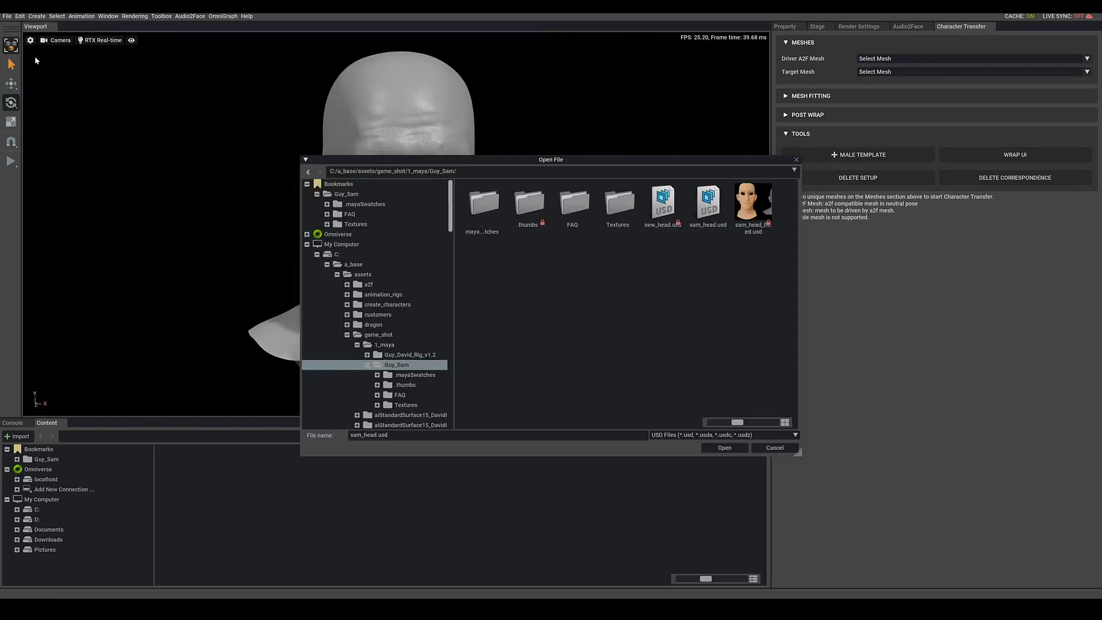
{"action": "left_click", "coordinate": [663, 207]}
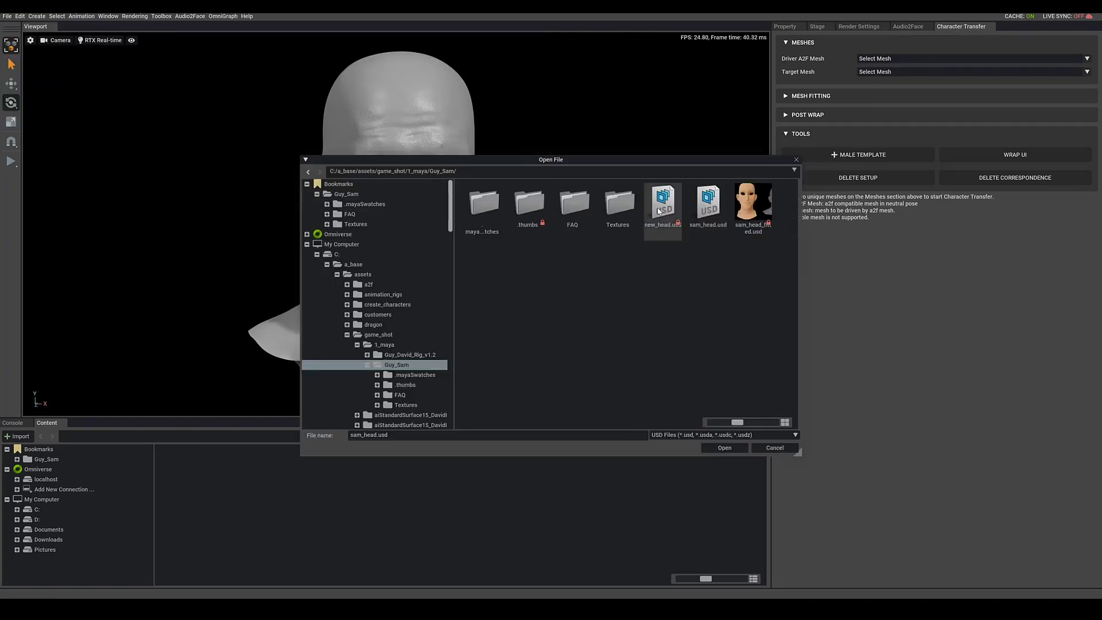
{"action": "left_click", "coordinate": [725, 448]}
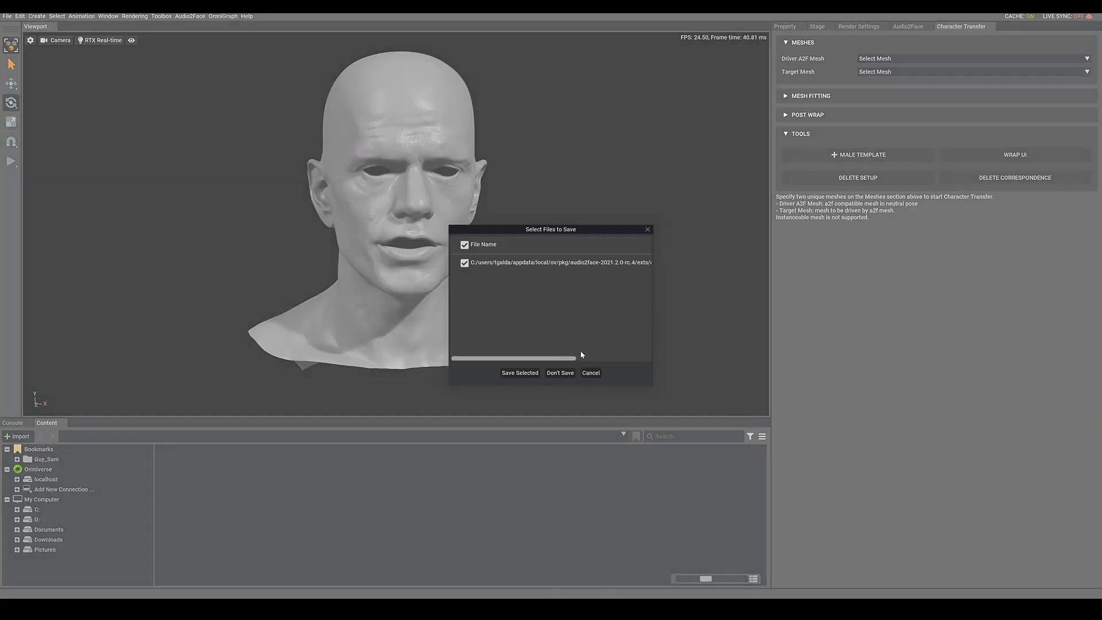
{"action": "left_click", "coordinate": [557, 376]}
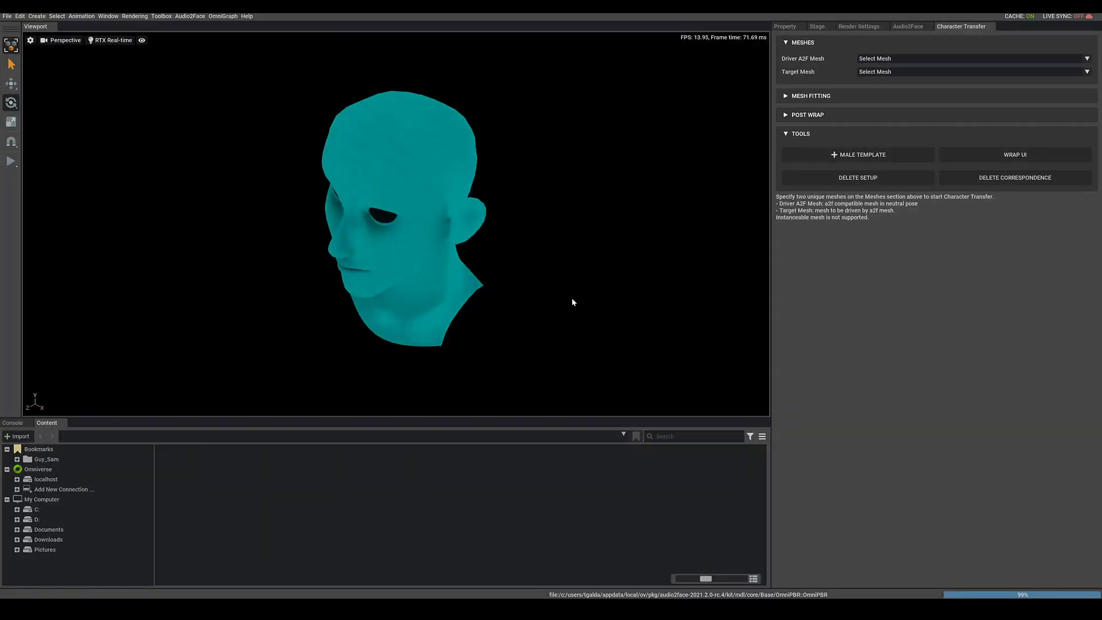
Add the male template heads to the scene for Character Transfer
{"action": "left_click_drag", "start_coordinate": [433, 374], "coordinate": [511, 326], "text": "alt"}
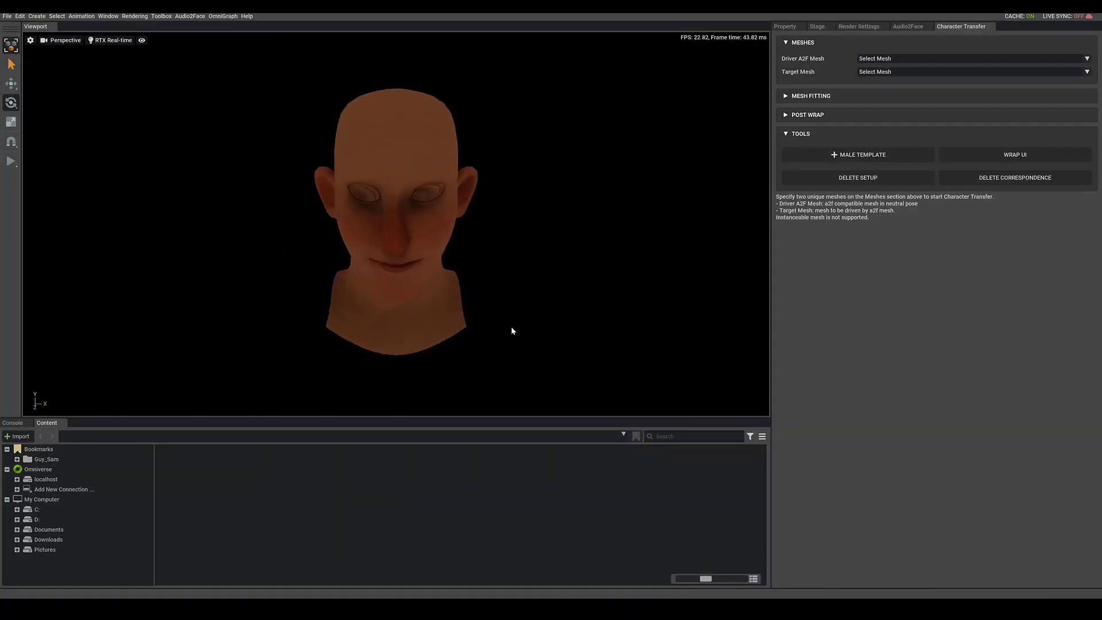
{"action": "scroll", "coordinate": [622, 293], "scroll_direction": "up", "scroll_amount": 5}
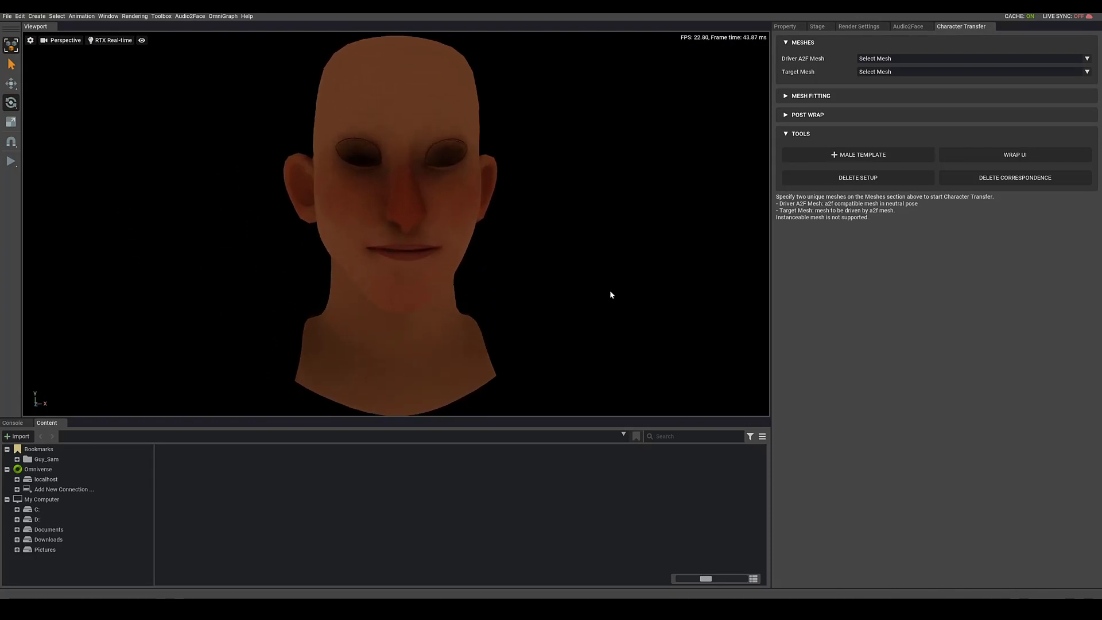
{"action": "scroll", "coordinate": [383, 301], "scroll_direction": "down", "scroll_amount": 3}
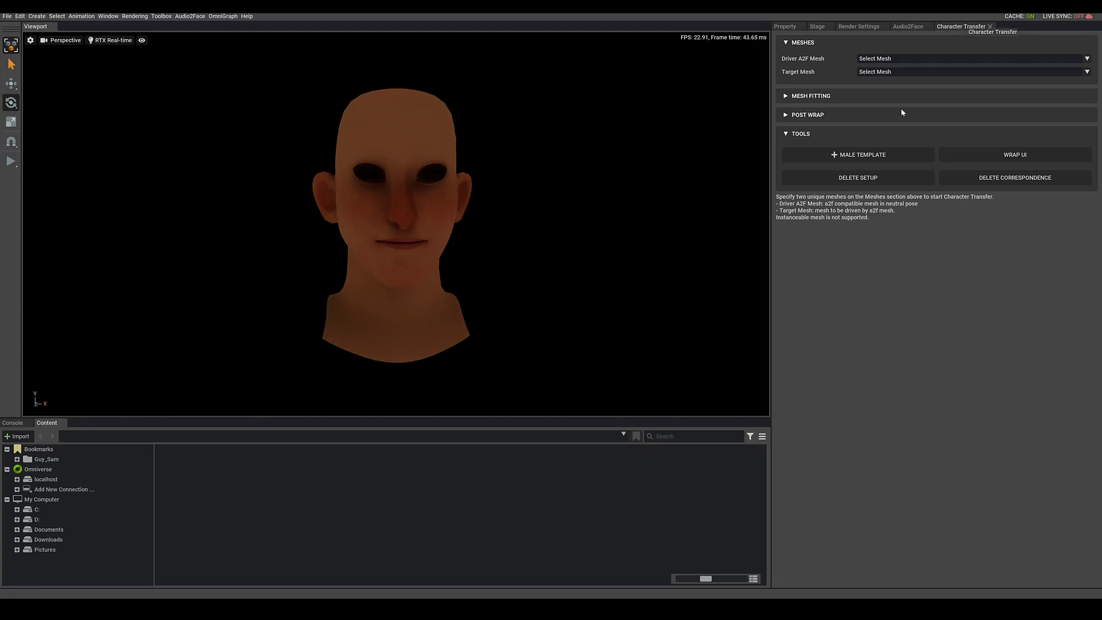
{"action": "left_click", "coordinate": [865, 156]}
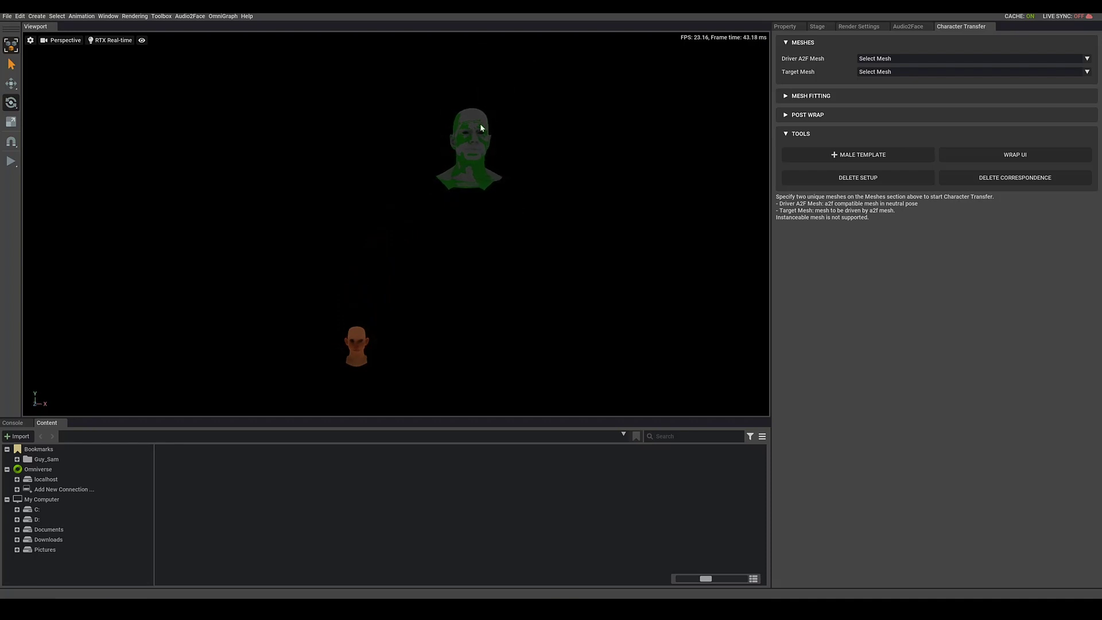
Expand the charTransfer group in the stage hierarchy and select mark and mark_openMouth with the Move tool active
{"action": "left_click", "coordinate": [818, 27]}
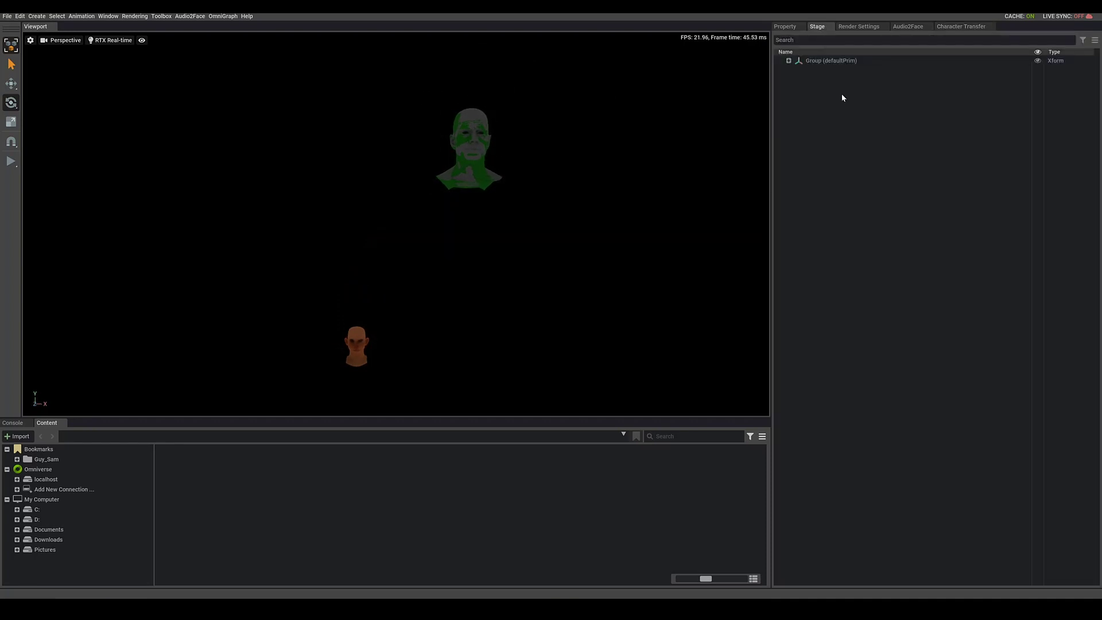
{"action": "left_click", "coordinate": [788, 61]}
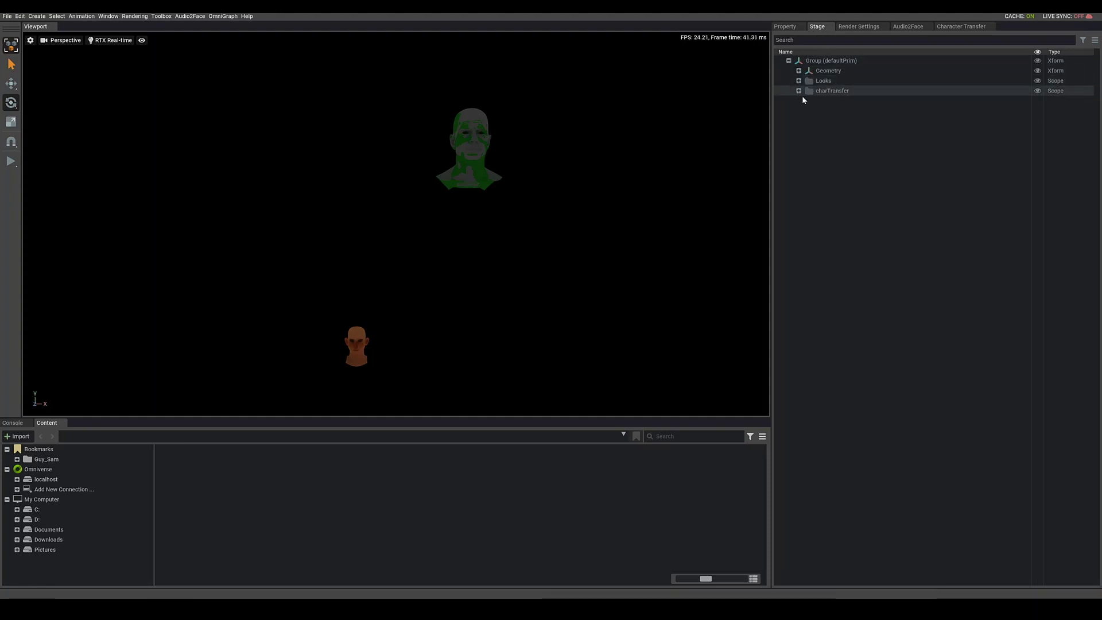
{"action": "left_click", "coordinate": [798, 90]}
{"action": "left_click", "coordinate": [833, 101]}
{"action": "left_click", "coordinate": [838, 111], "text": "shift"}
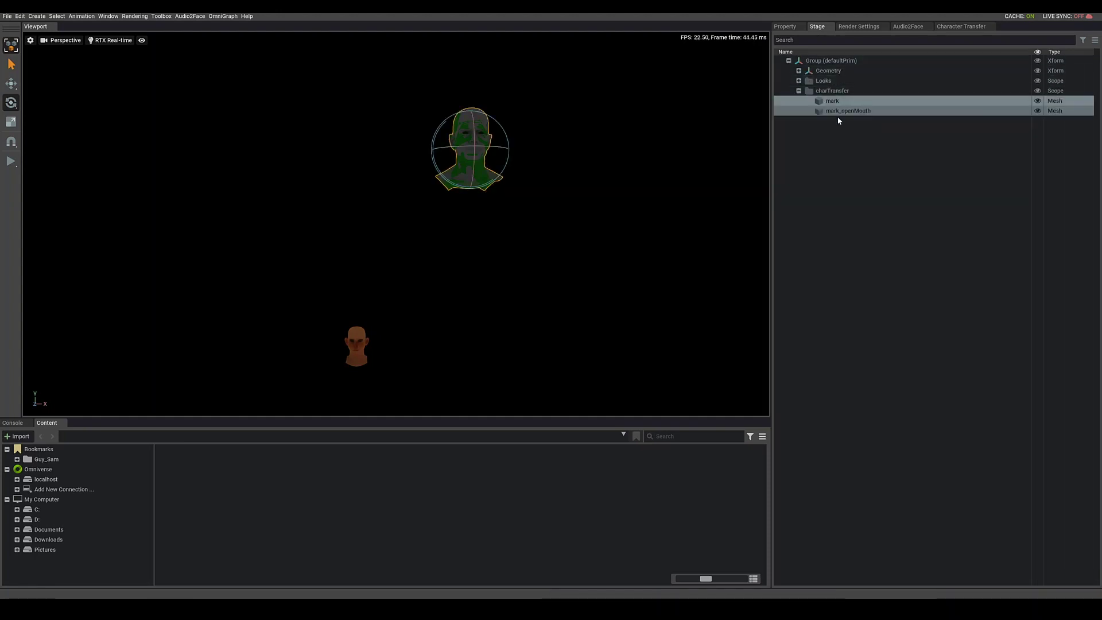
{"action": "key", "text": "w"}
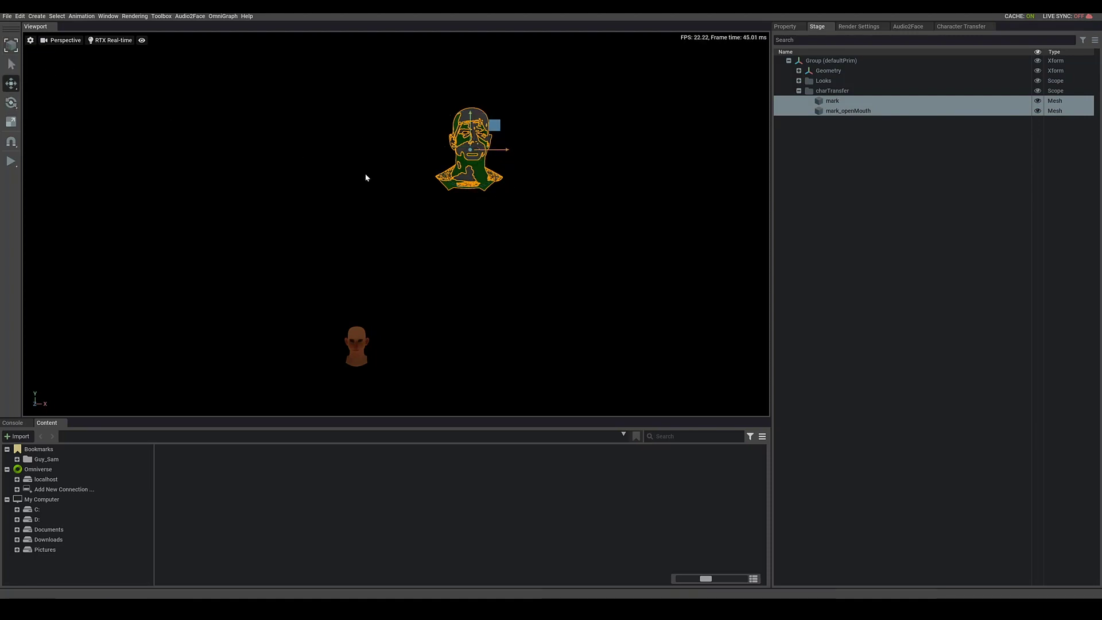
Change the viewport selection mode to pick individual meshes and select both overlapping template heads
{"action": "left_click", "coordinate": [279, 117]}
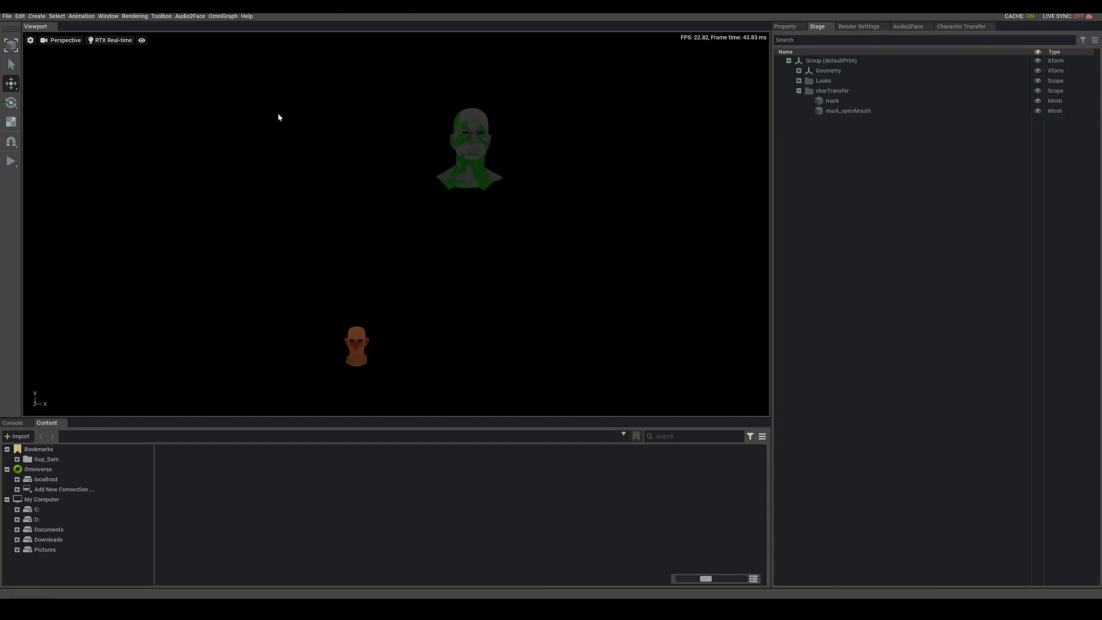
{"action": "left_click", "coordinate": [472, 128]}
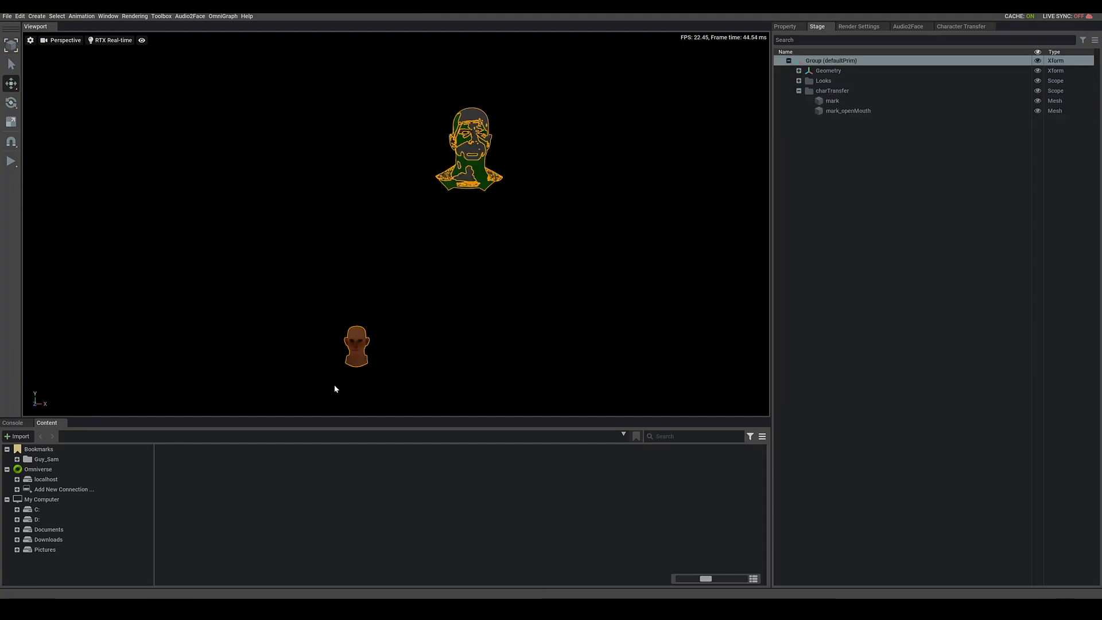
{"action": "left_click", "coordinate": [10, 45]}
{"action": "left_click", "coordinate": [567, 179]}
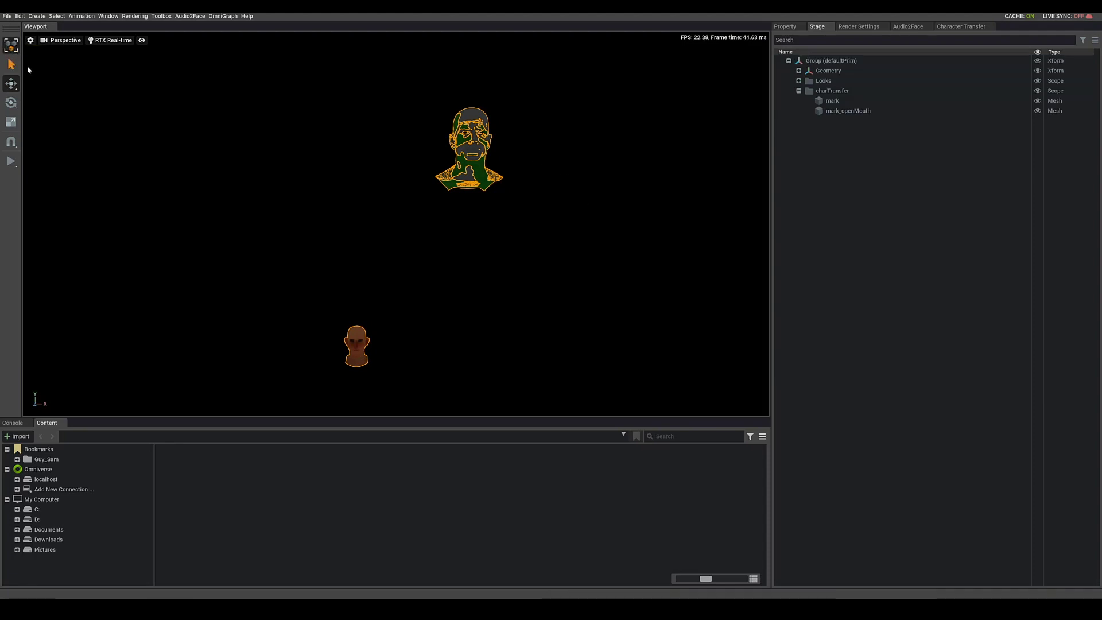
{"action": "left_click_drag", "start_coordinate": [433, 92], "coordinate": [519, 219]}
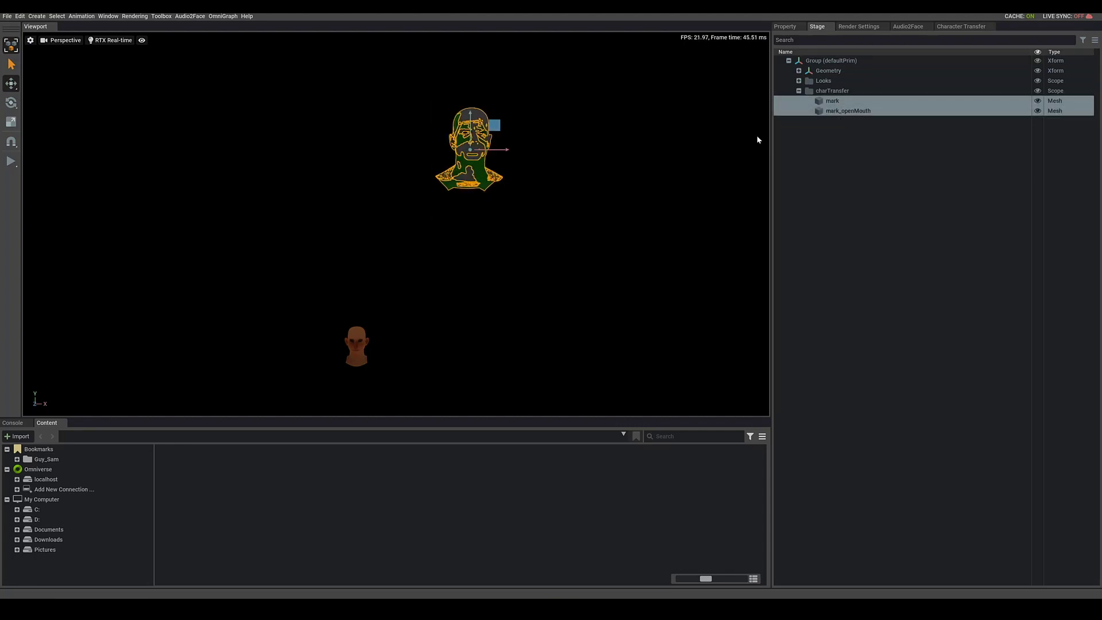
Move both template heads down and closer beside the character head, and frame them in the view
{"action": "left_click_drag", "start_coordinate": [473, 197], "coordinate": [466, 387]}
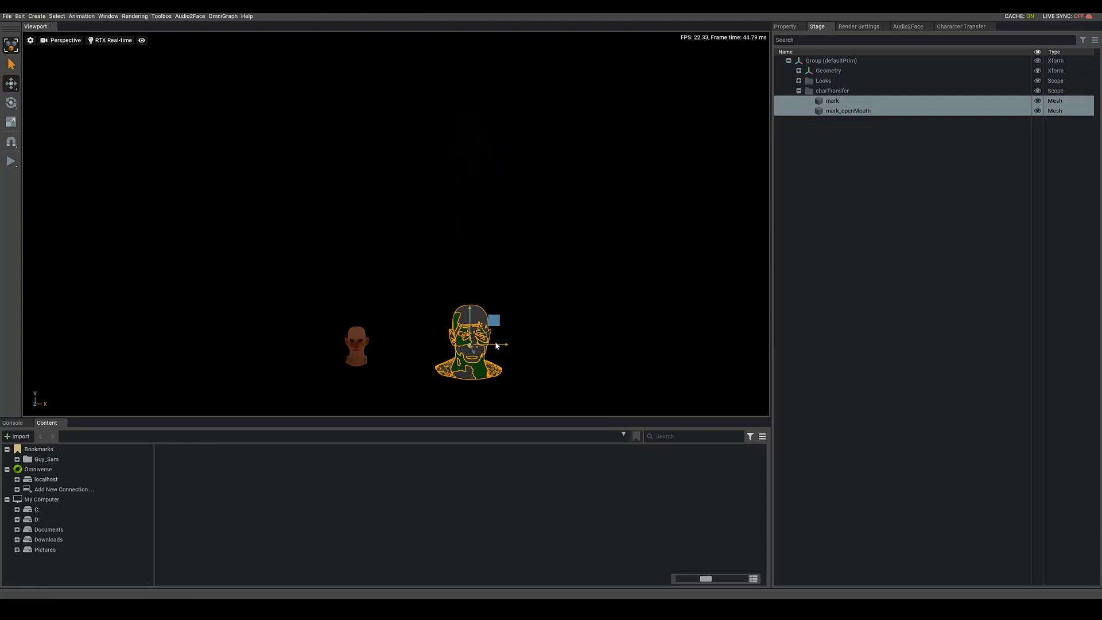
{"action": "left_click_drag", "start_coordinate": [497, 345], "coordinate": [453, 272]}
{"action": "key", "text": "f"}
{"action": "left_click_drag", "start_coordinate": [547, 297], "coordinate": [470, 308], "text": "alt"}
Scale both template heads down uniformly to roughly match the character head's size, and reactivate the Move tool
{"action": "key", "text": "r"}
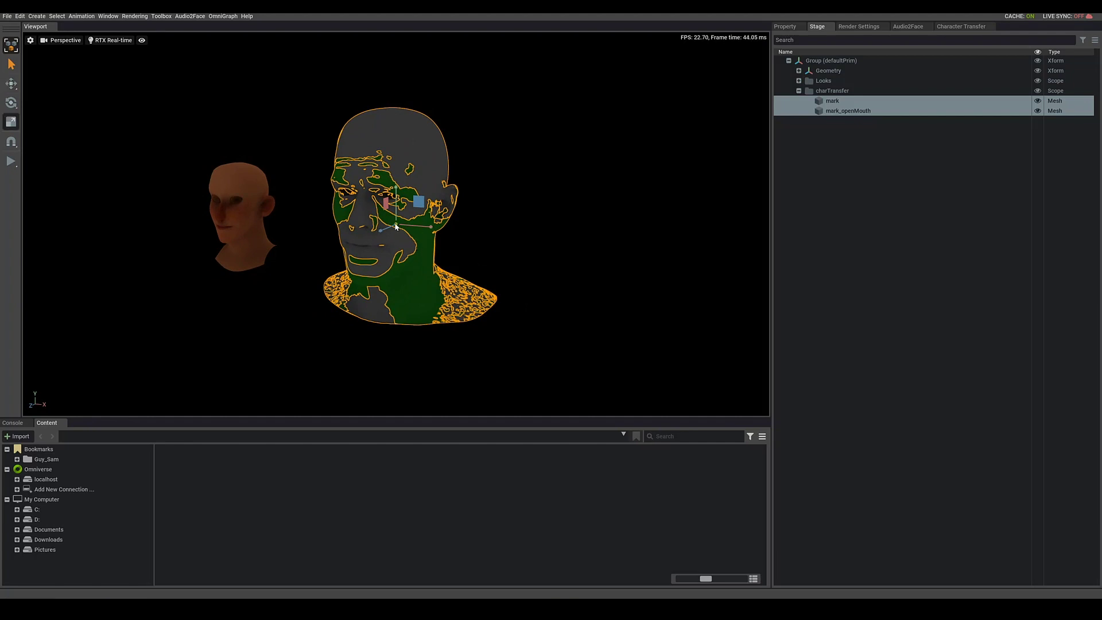
{"action": "mouse_move", "coordinate": [396, 226]}
{"action": "left_mouse_down"}
{"action": "mouse_move", "coordinate": [371, 220]}
{"action": "mouse_move", "coordinate": [424, 229]}
{"action": "mouse_move", "coordinate": [405, 227]}
{"action": "left_mouse_up"}
{"action": "key", "text": "w"}
{"action": "left_click_drag", "start_coordinate": [481, 320], "coordinate": [554, 284], "text": "alt"}
{"action": "scroll", "coordinate": [539, 274], "scroll_direction": "up", "scroll_amount": 3}
{"action": "scroll", "coordinate": [608, 287], "scroll_direction": "up", "scroll_amount": 2}
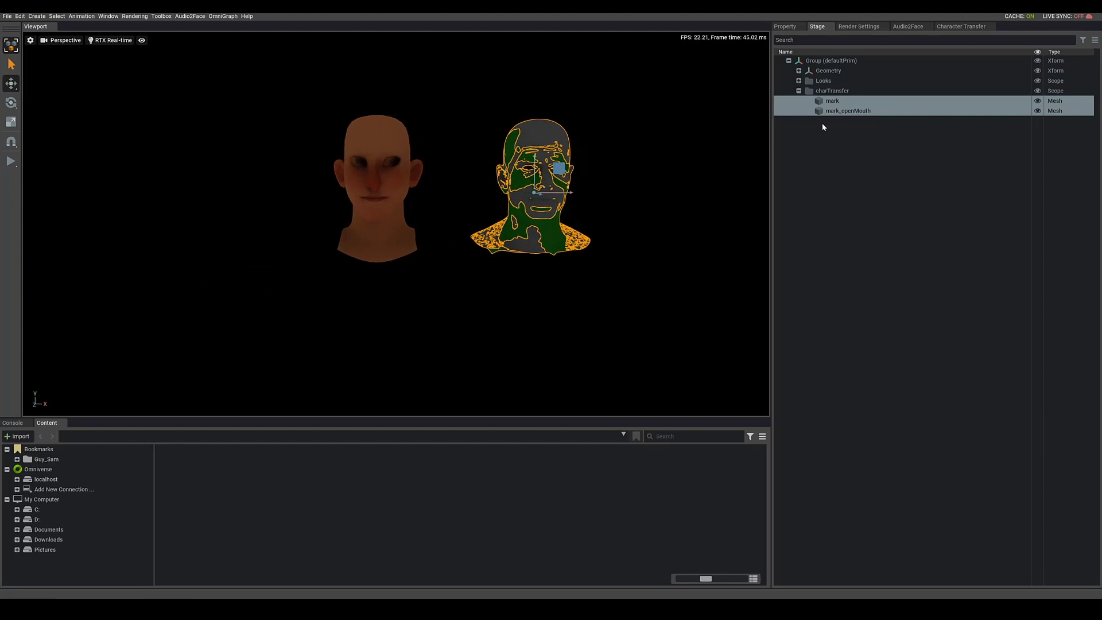
Move only the mark_openMouth head along X to the opposite side of the character head
{"action": "left_click", "coordinate": [836, 111]}
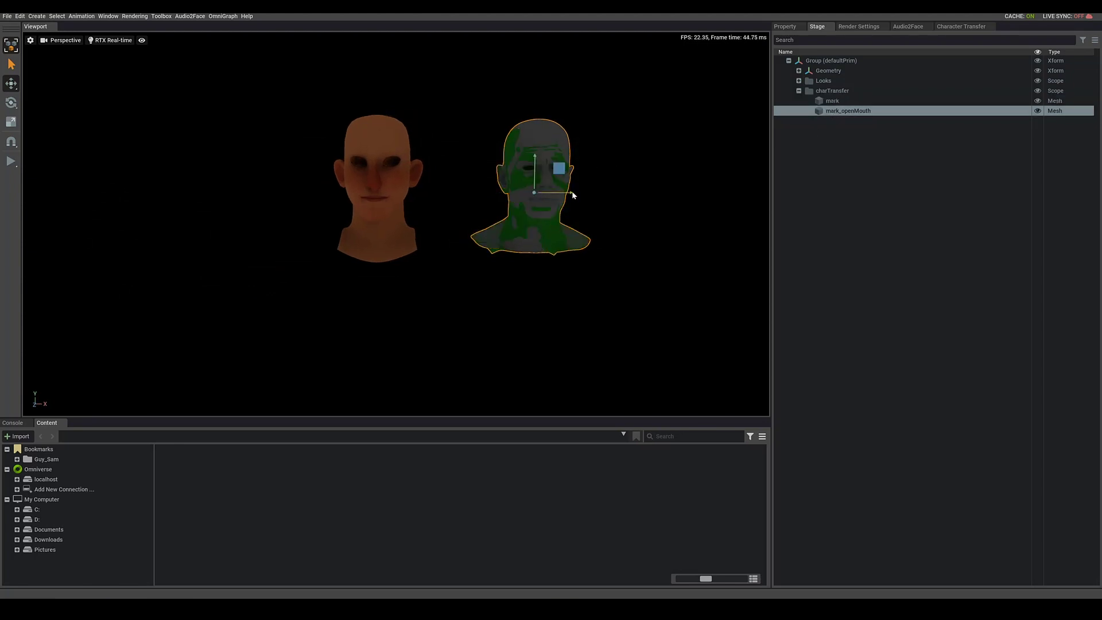
{"action": "left_click_drag", "start_coordinate": [574, 191], "coordinate": [267, 202]}
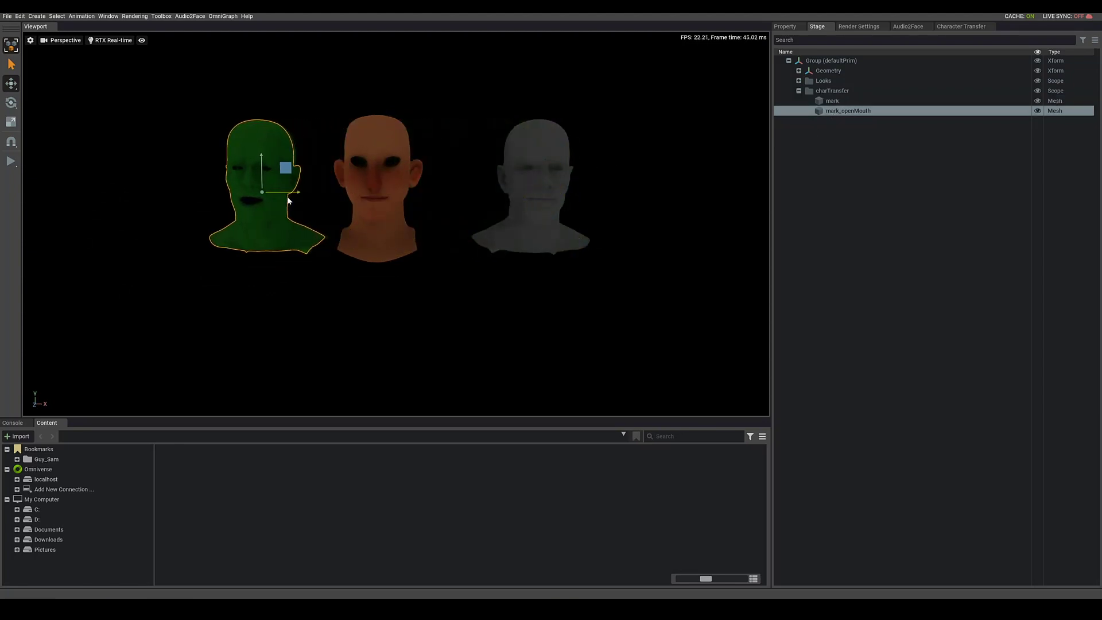
{"action": "scroll", "coordinate": [659, 266], "scroll_direction": "up", "scroll_amount": 3}
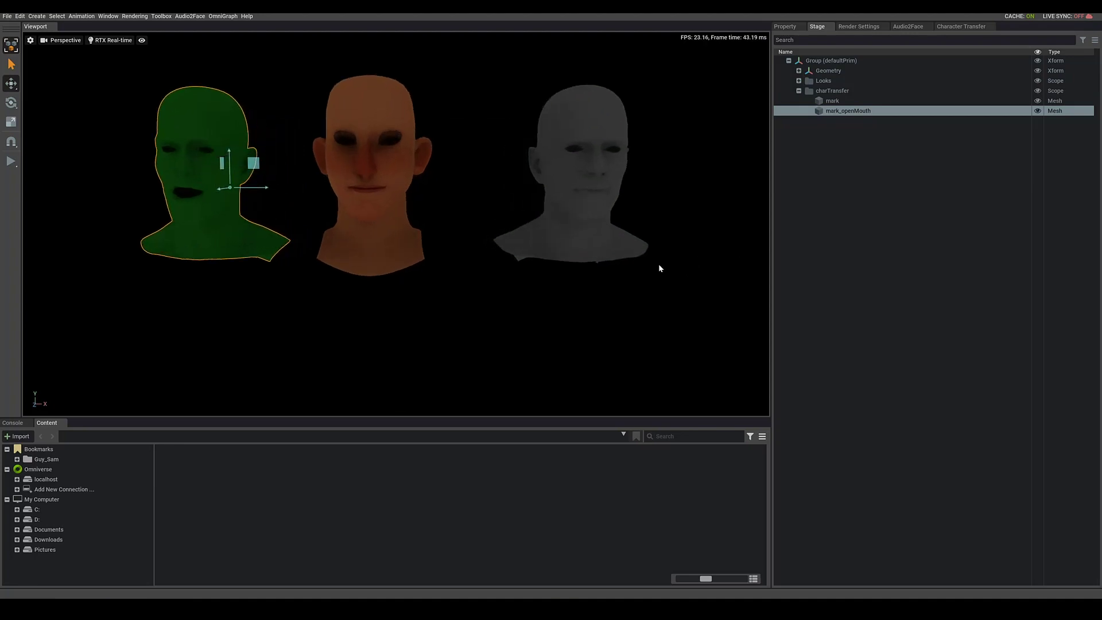
{"action": "scroll", "coordinate": [466, 339], "scroll_direction": "up", "scroll_amount": 3}
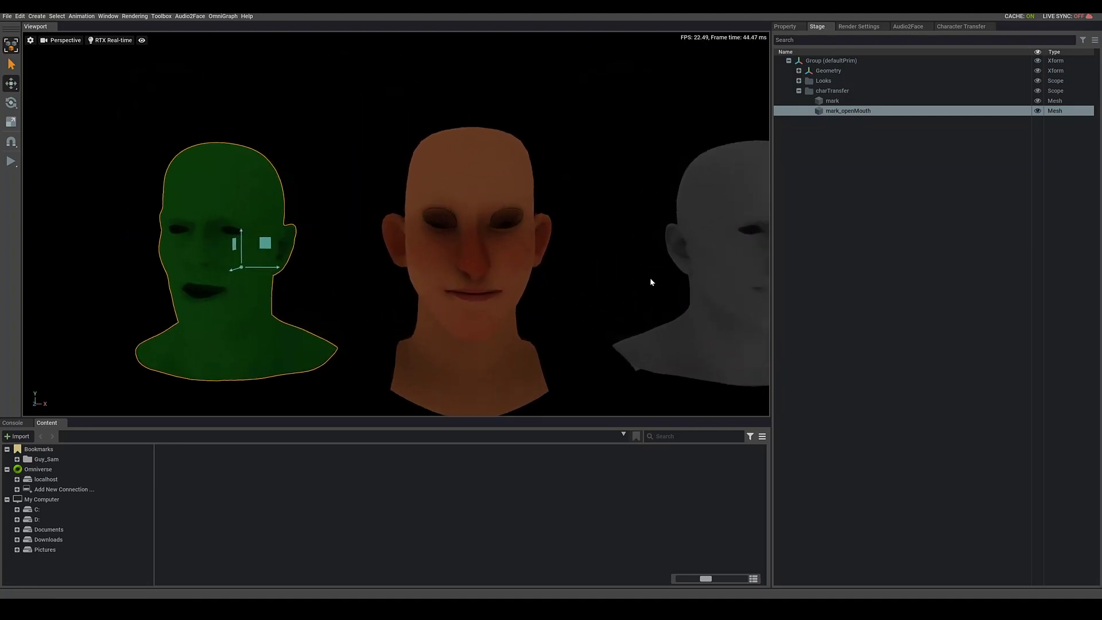
{"action": "scroll", "coordinate": [652, 280], "scroll_direction": "up", "scroll_amount": 3}
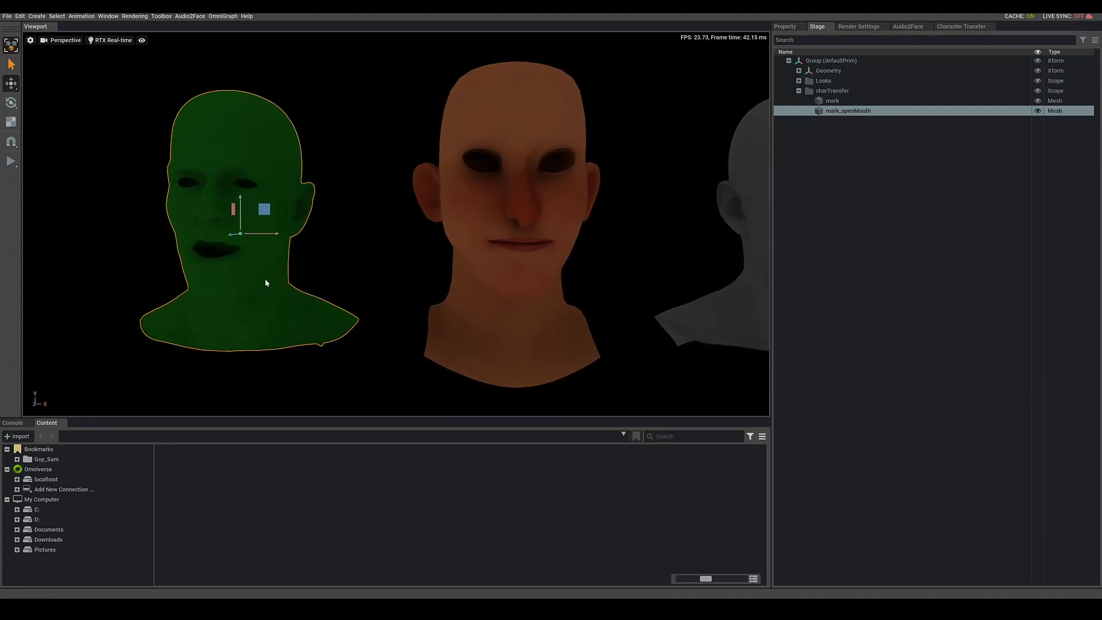
Deselect the template head and add a Rect Light to the scene
{"action": "left_click", "coordinate": [116, 55]}
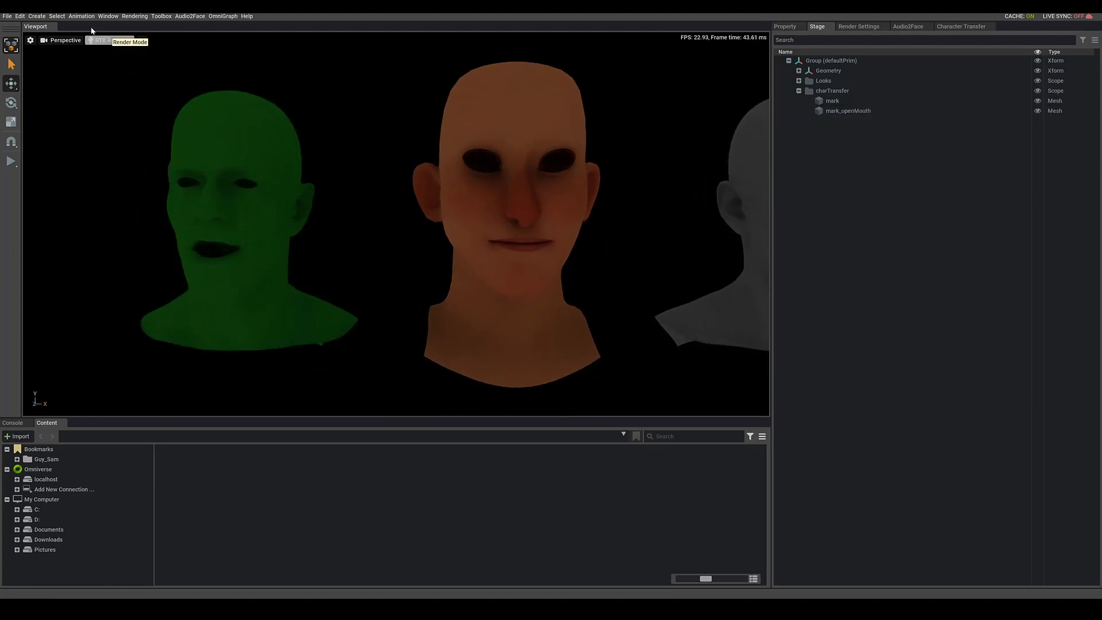
{"action": "left_click", "coordinate": [38, 17]}
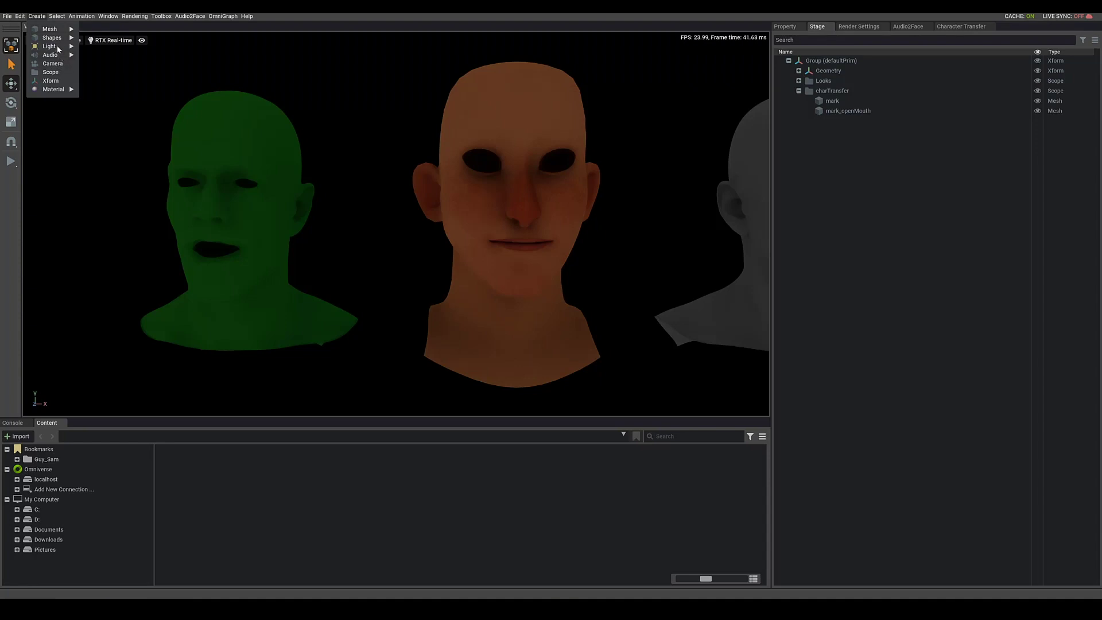
{"action": "mouse_move", "coordinate": [58, 49]}
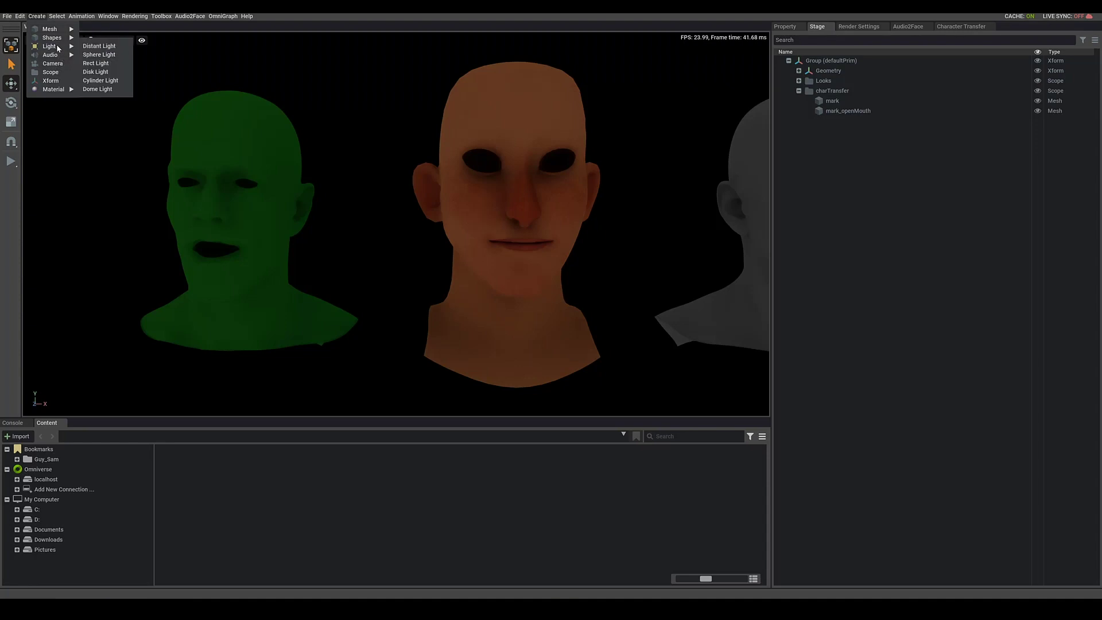
{"action": "left_click", "coordinate": [101, 64]}
Position the rect light in front of and slightly below the heads, at about X -64, Y 48, Z 59
{"action": "scroll", "coordinate": [578, 328], "scroll_direction": "down", "scroll_amount": 5}
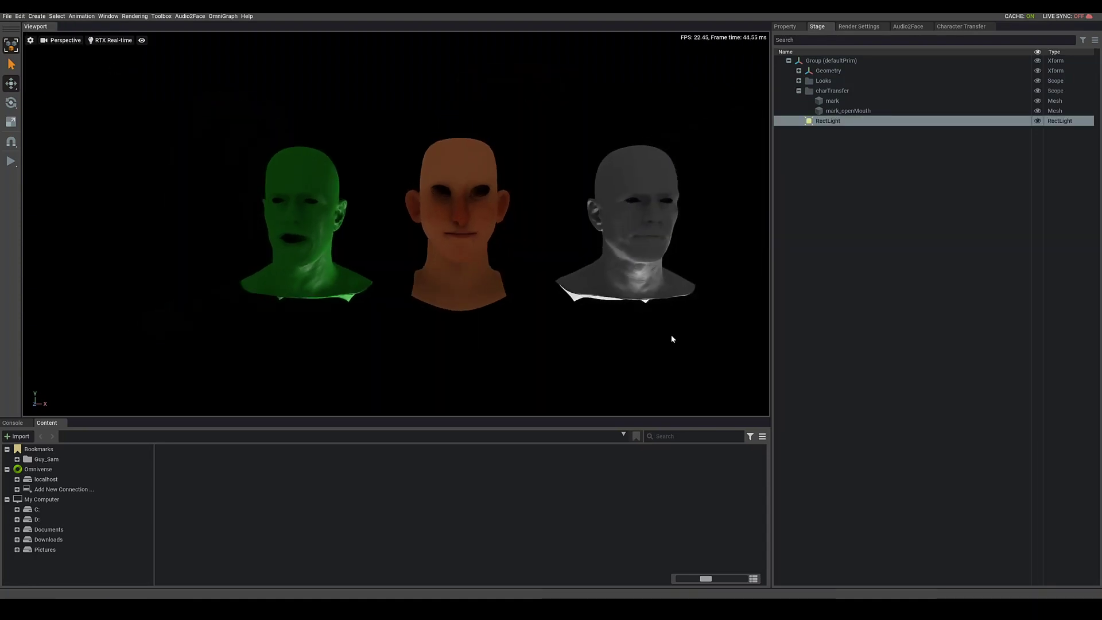
{"action": "scroll", "coordinate": [673, 339], "scroll_direction": "down", "scroll_amount": 6}
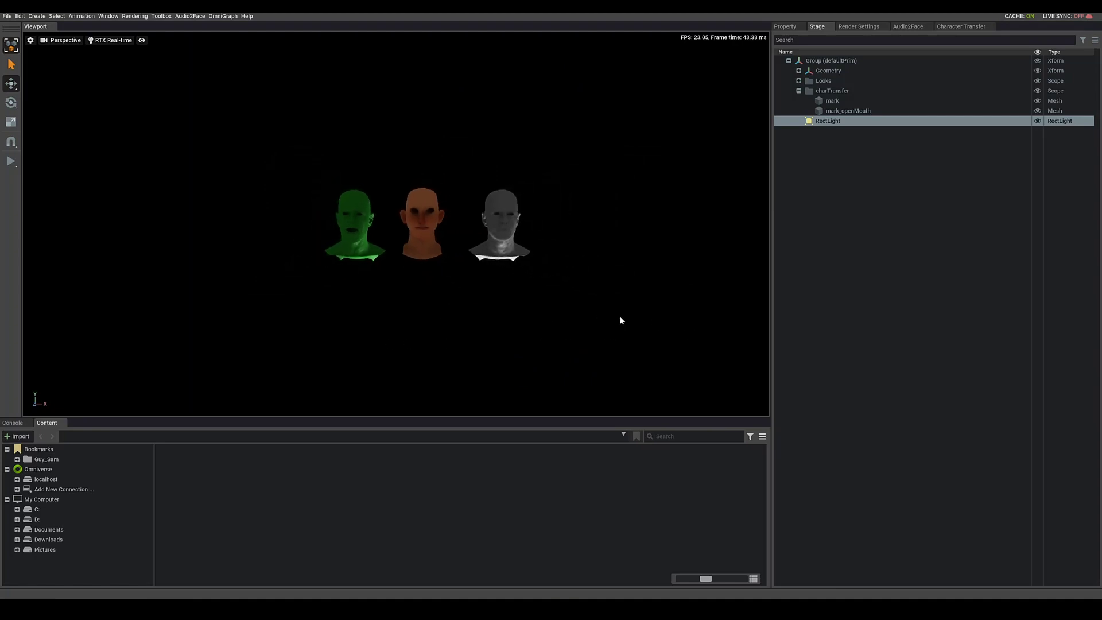
{"action": "key", "text": "f"}
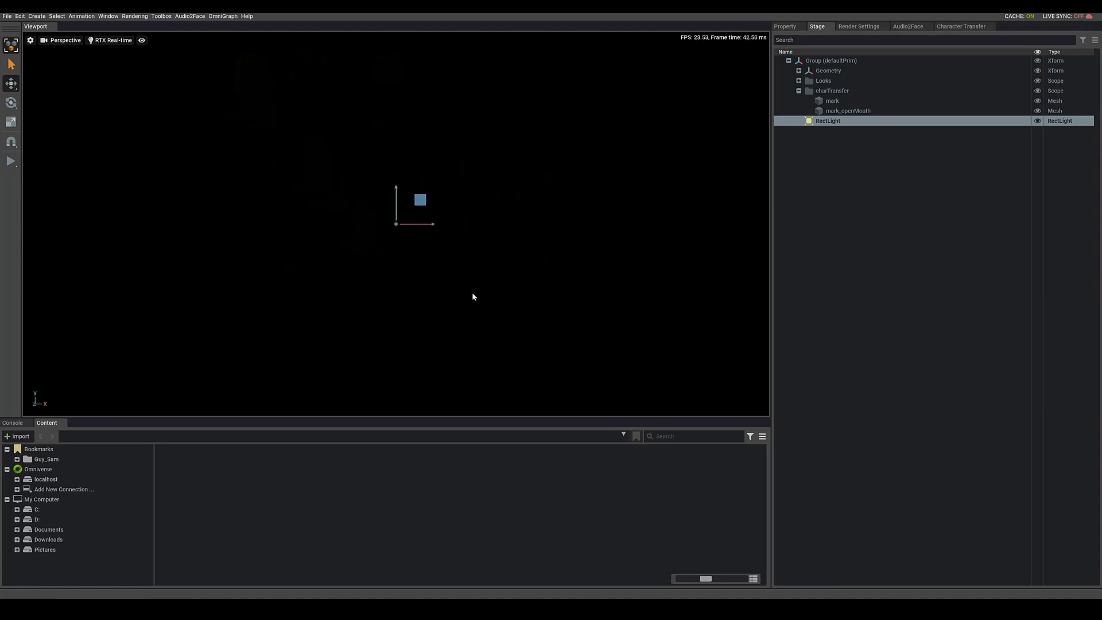
{"action": "left_click_drag", "start_coordinate": [422, 203], "coordinate": [277, 73]}
{"action": "key", "text": "f"}
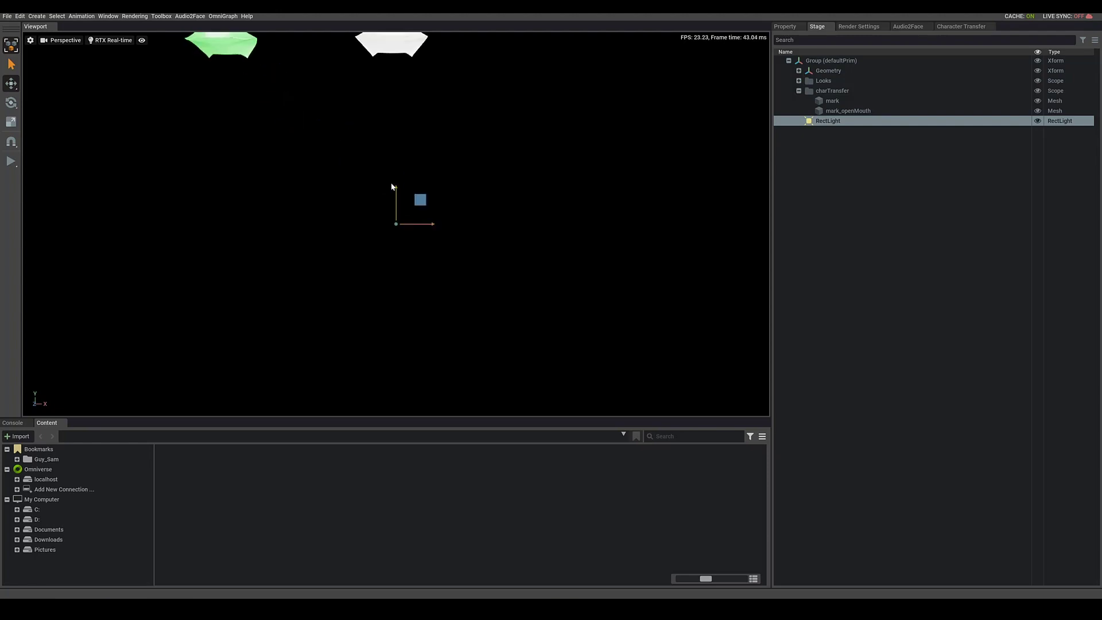
{"action": "key", "text": "ctrl+z"}
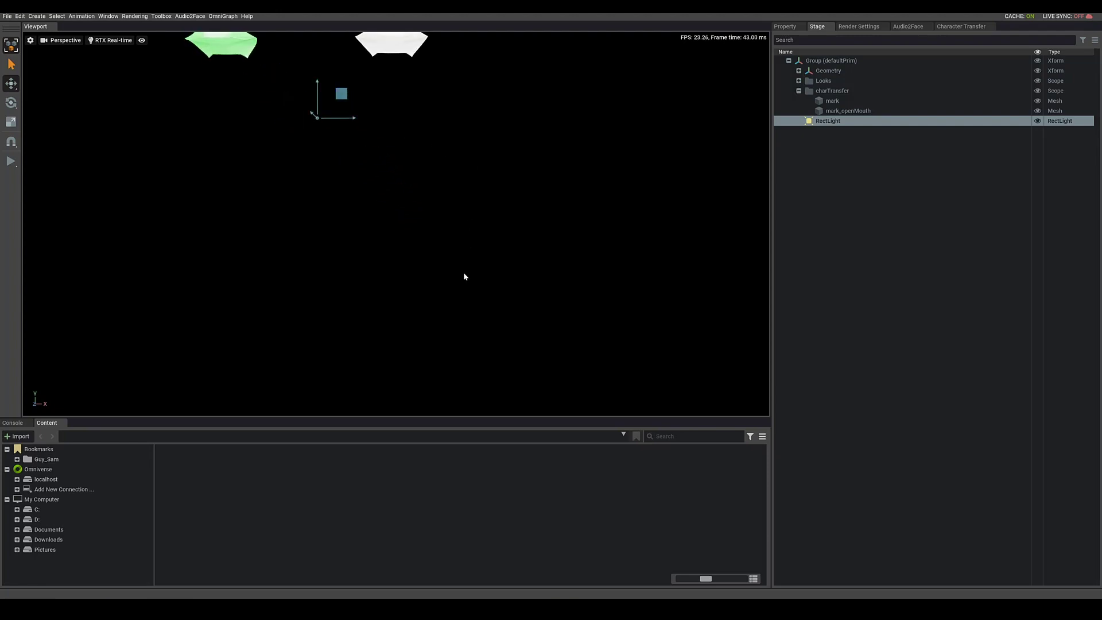
{"action": "key", "text": "f"}
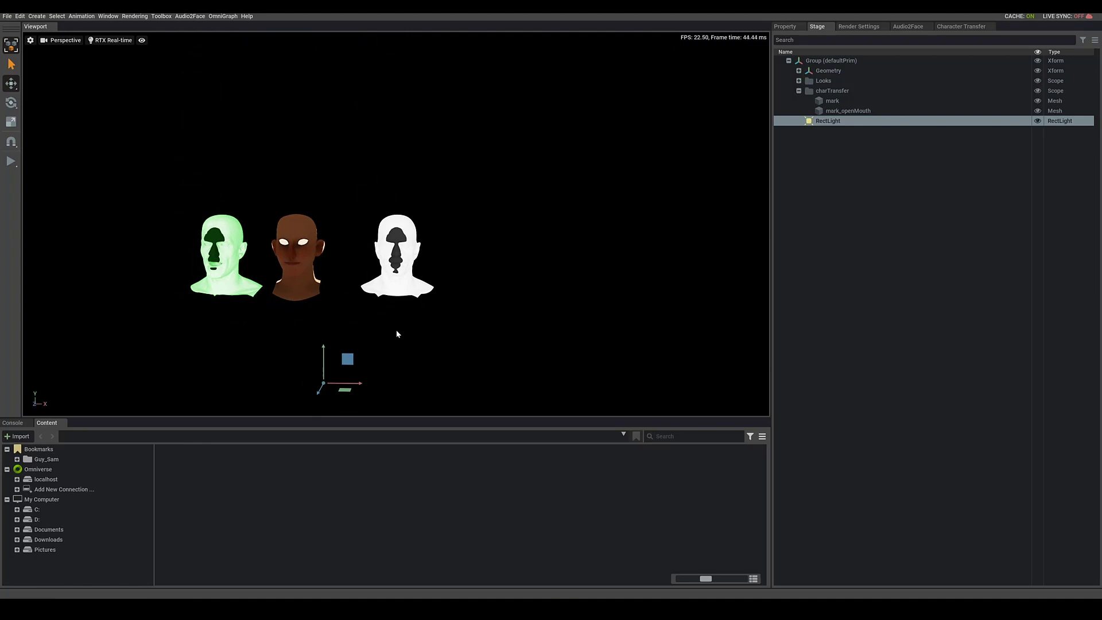
{"action": "left_click_drag", "start_coordinate": [397, 332], "coordinate": [119, 406], "text": "alt"}
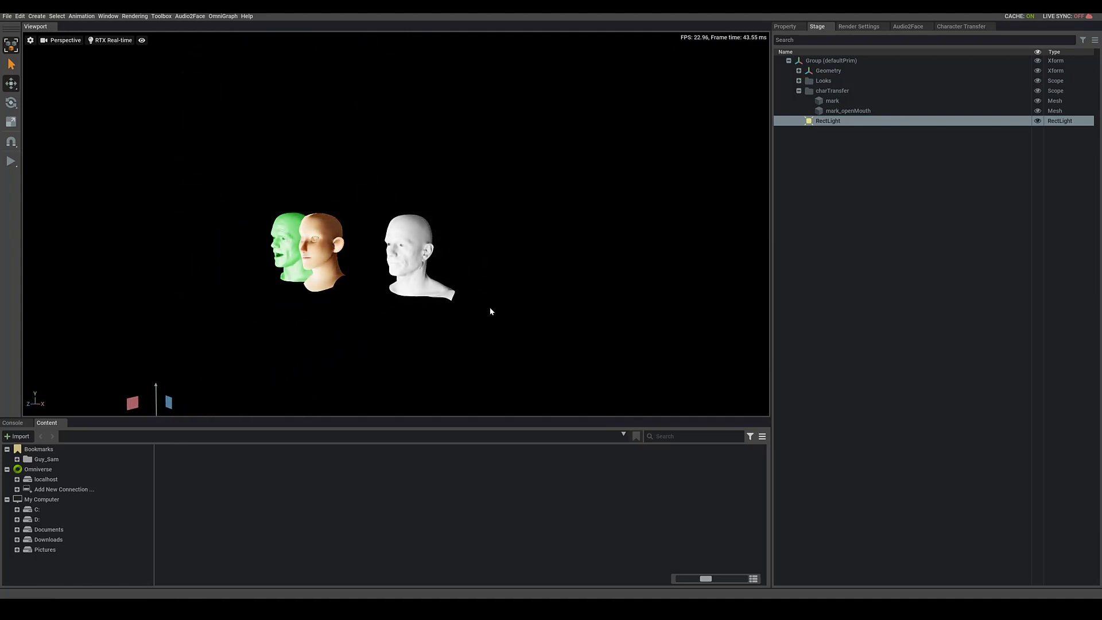
{"action": "left_click_drag", "start_coordinate": [337, 351], "coordinate": [37, 351], "text": "alt"}
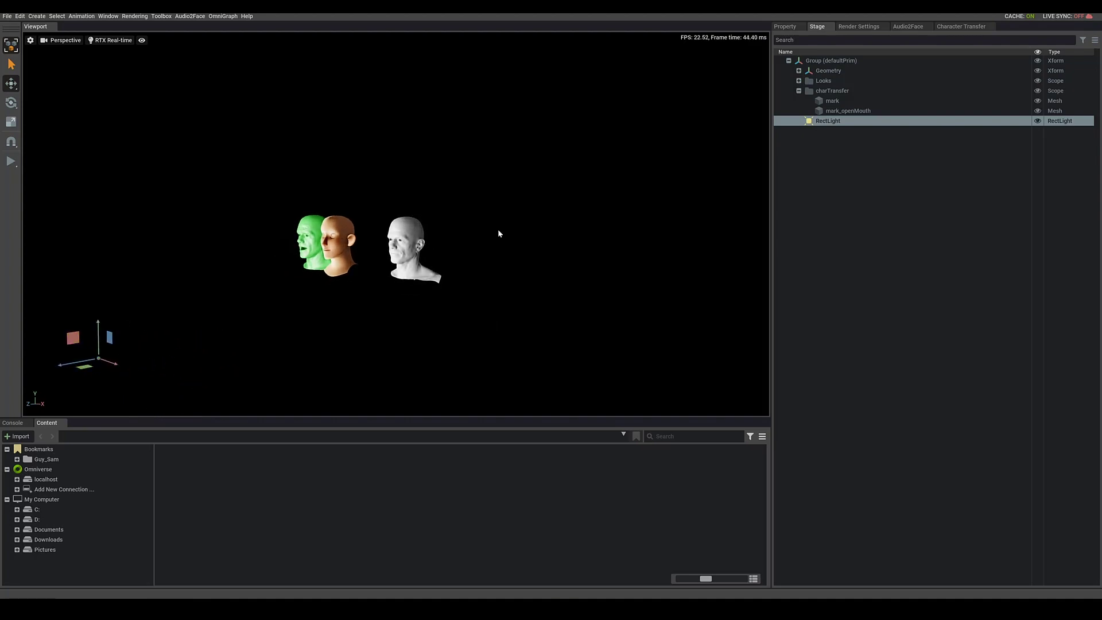
Set the rect light's intensity to 1000, and select the head_talking mesh
{"action": "left_click", "coordinate": [799, 28]}
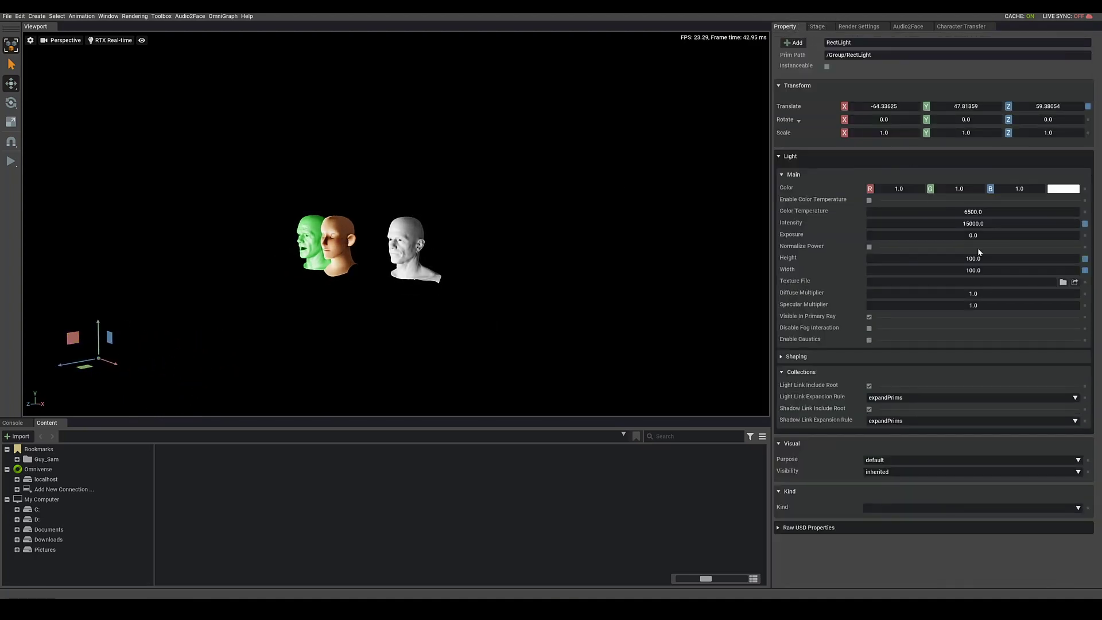
{"action": "double_click", "coordinate": [977, 224]}
{"action": "type", "text": "1000"}
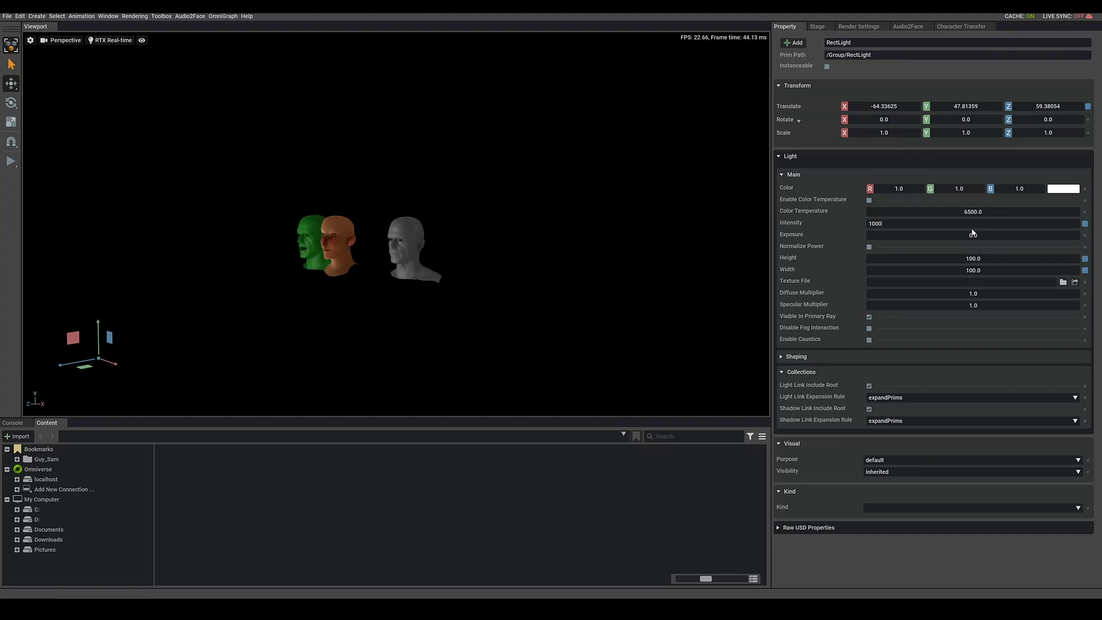
{"action": "key", "text": "Return"}
{"action": "left_click", "coordinate": [344, 256]}
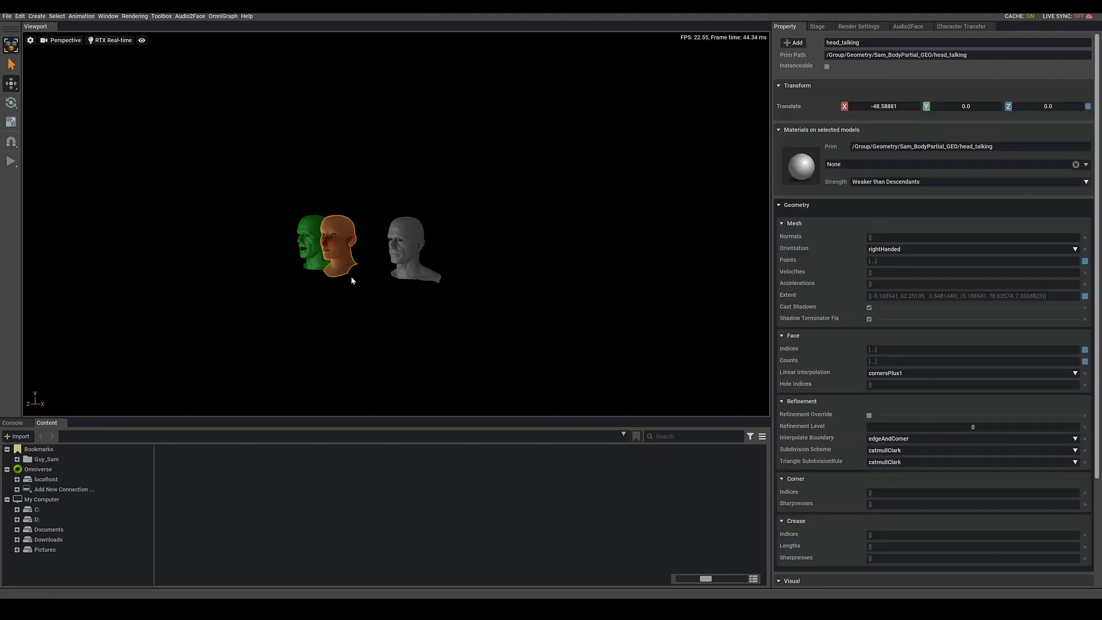
{"action": "key", "text": "f"}
{"action": "left_click_drag", "start_coordinate": [395, 370], "coordinate": [343, 305], "text": "alt"}
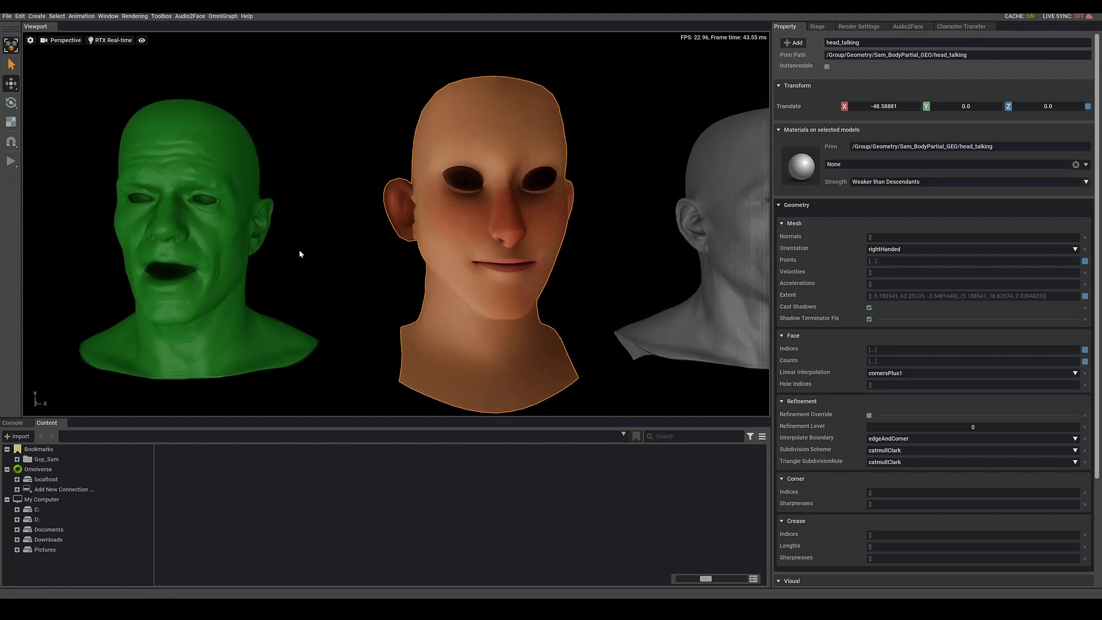
For Character Transfer, assign mark as the driver A2F mesh, head_talking as the target mesh and mark_openMouth as the OpenMouth mesh
{"action": "left_click", "coordinate": [966, 28]}
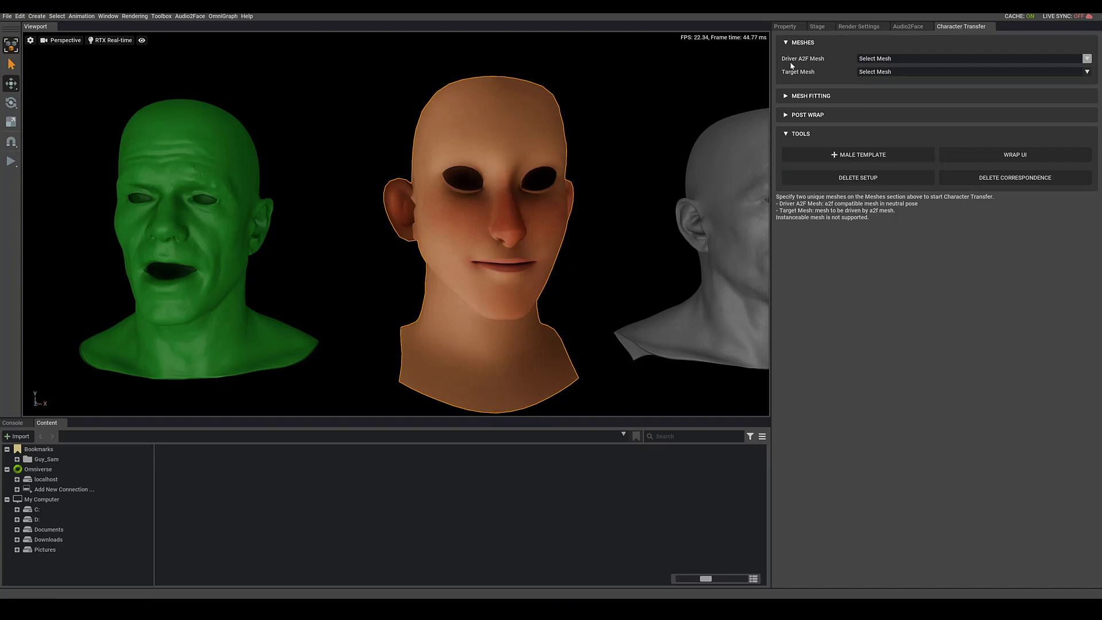
{"action": "left_click", "coordinate": [888, 59]}
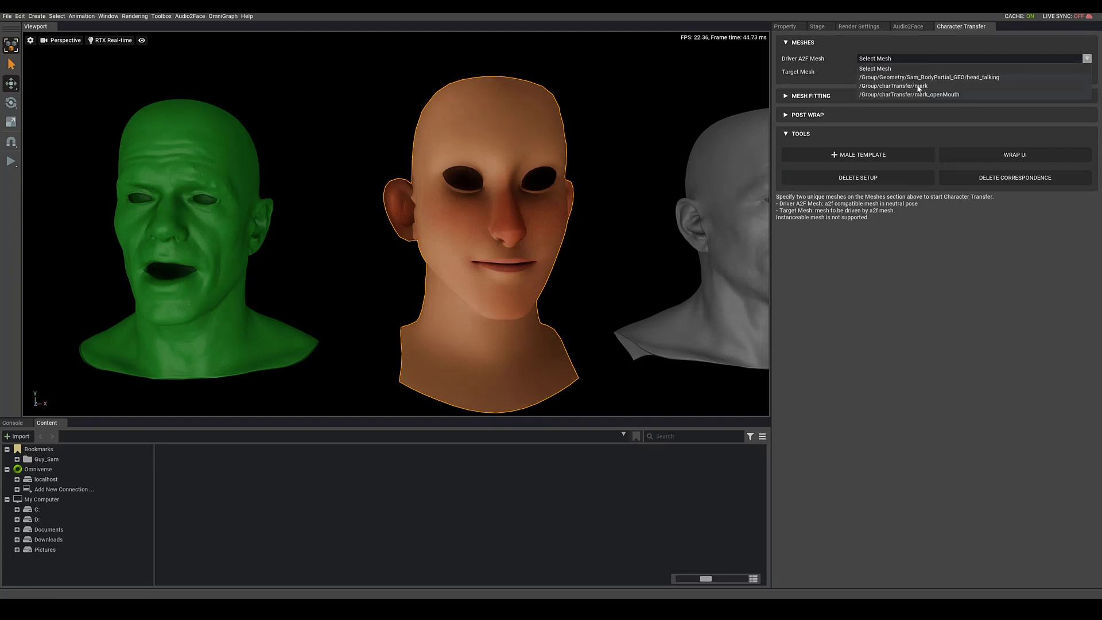
{"action": "left_click", "coordinate": [917, 86]}
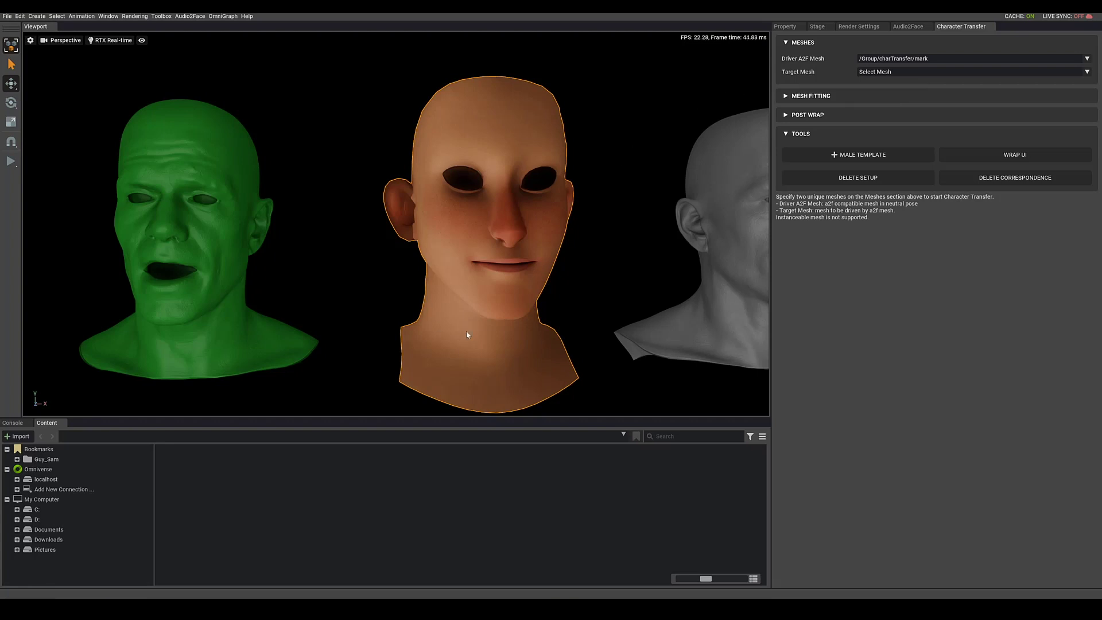
{"action": "left_click", "coordinate": [890, 72]}
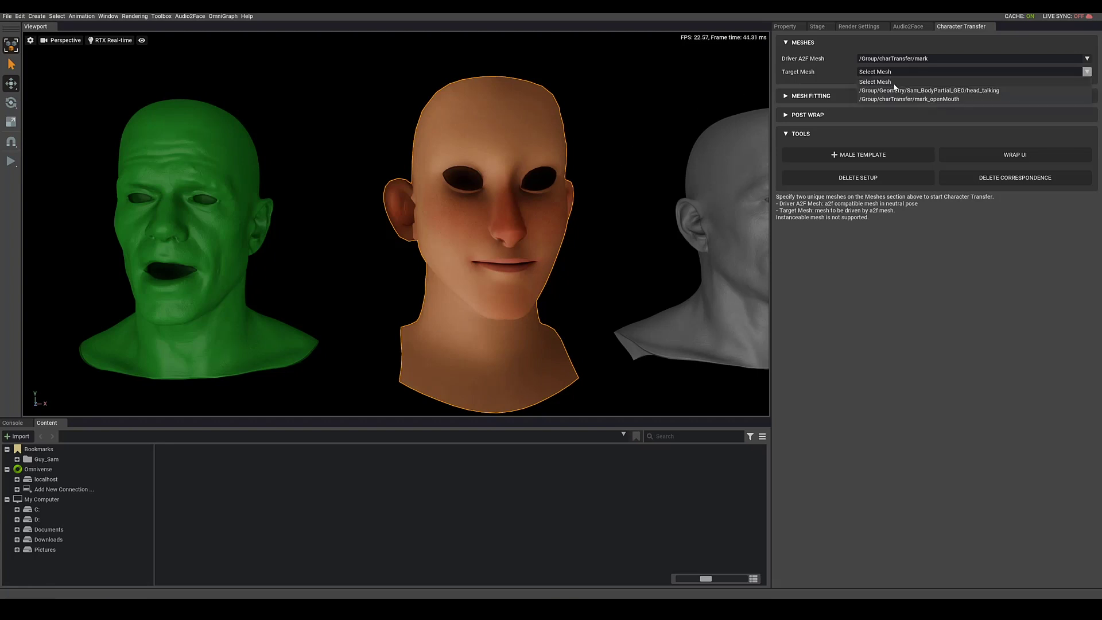
{"action": "left_click", "coordinate": [969, 90]}
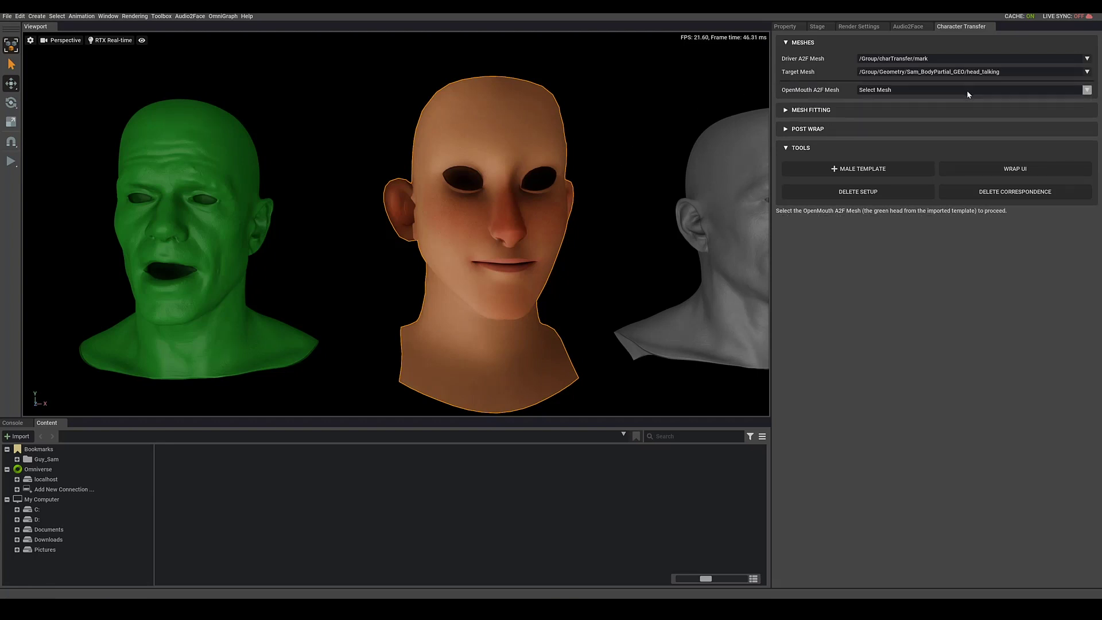
{"action": "left_click", "coordinate": [909, 89]}
{"action": "left_click", "coordinate": [945, 110]}
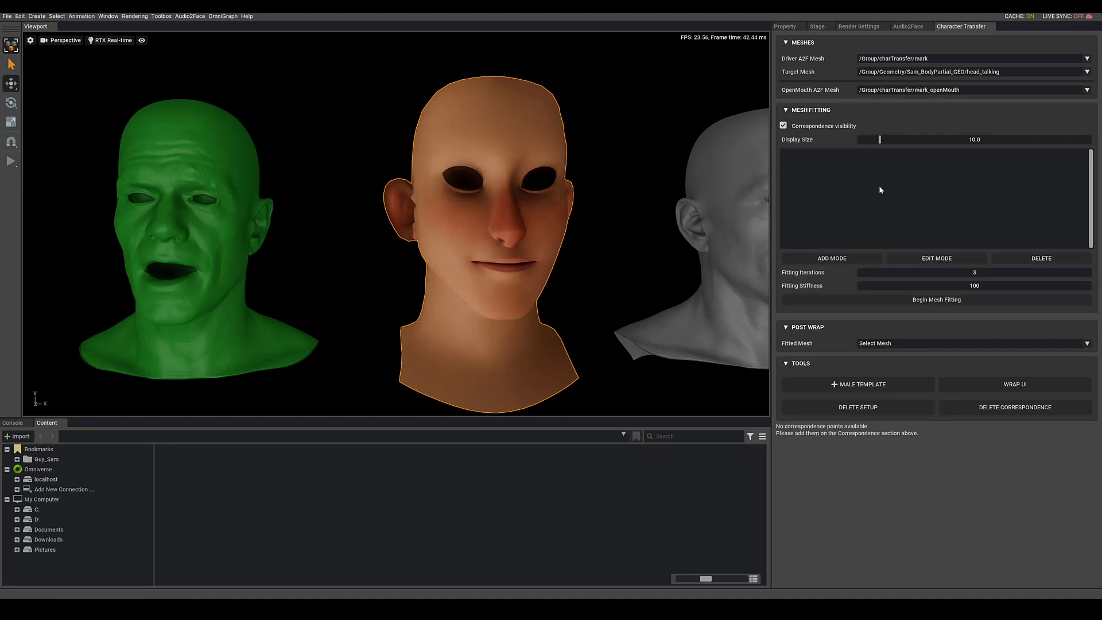
Start adding mesh-fitting correspondences, pairing the upper-lip and lower-lip centres of the green head with those of the custom head
{"action": "left_click", "coordinate": [848, 259]}
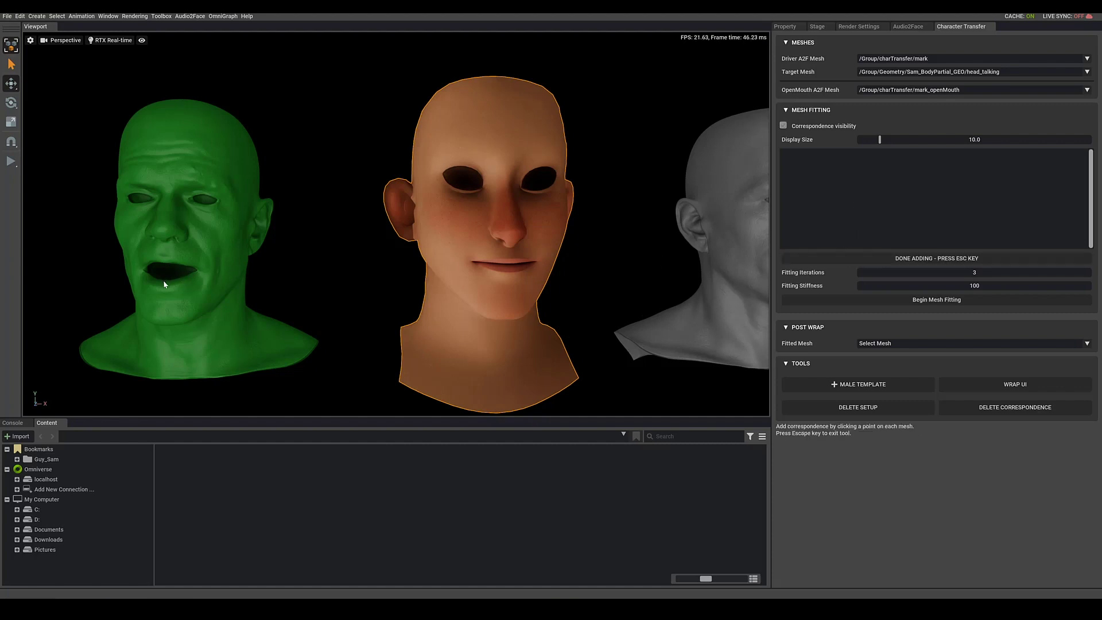
{"action": "scroll", "coordinate": [346, 246], "scroll_direction": "up", "scroll_amount": 5}
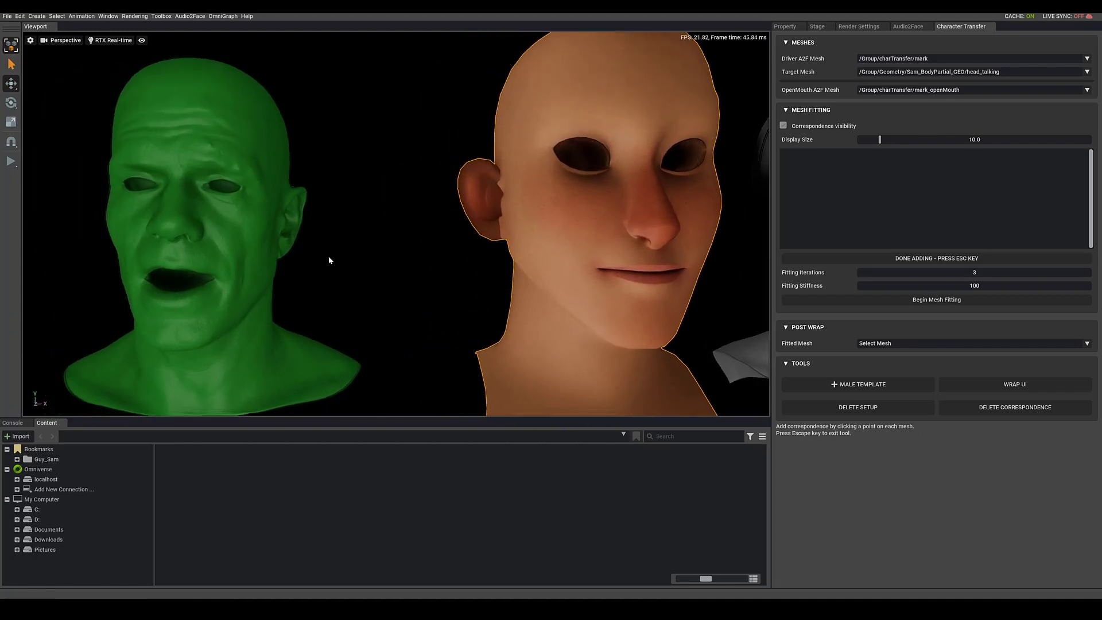
{"action": "left_click", "coordinate": [187, 263]}
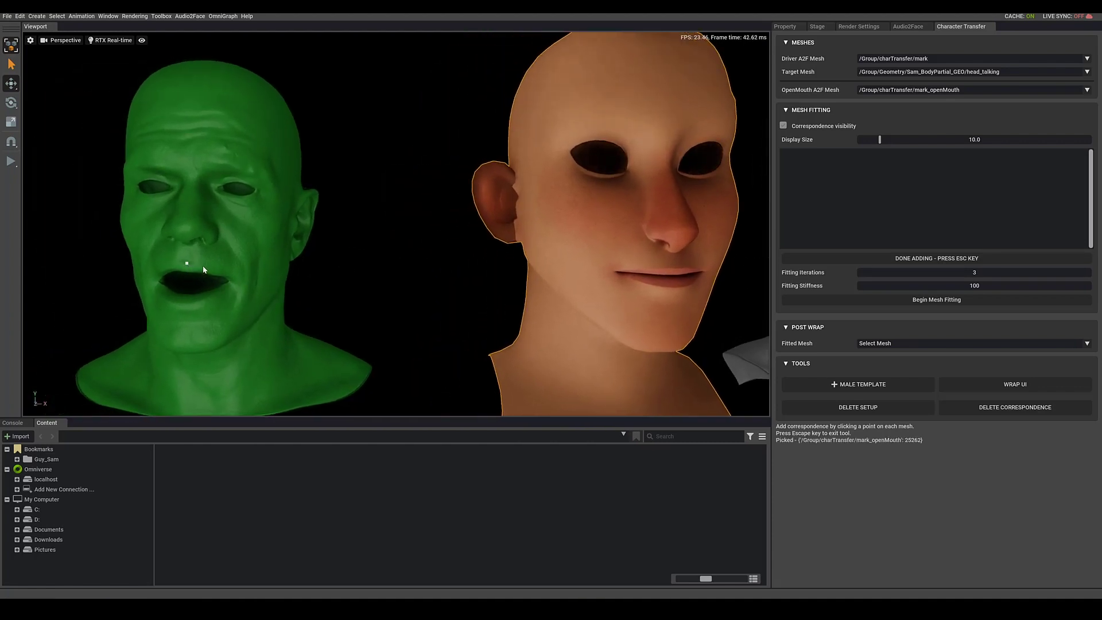
{"action": "left_click", "coordinate": [676, 269]}
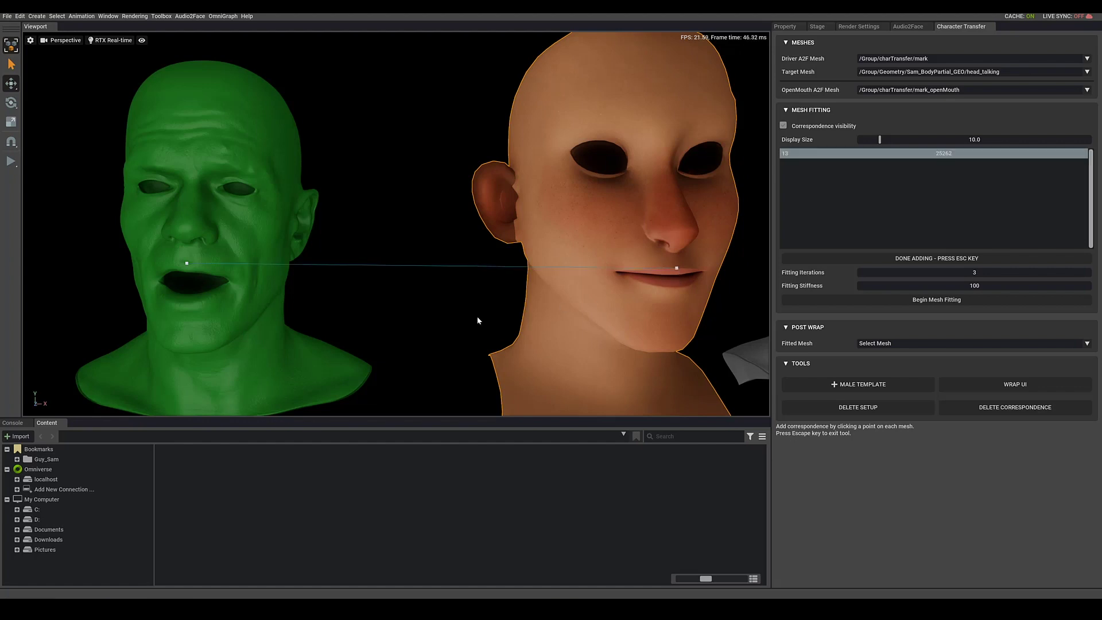
{"action": "left_click", "coordinate": [185, 304]}
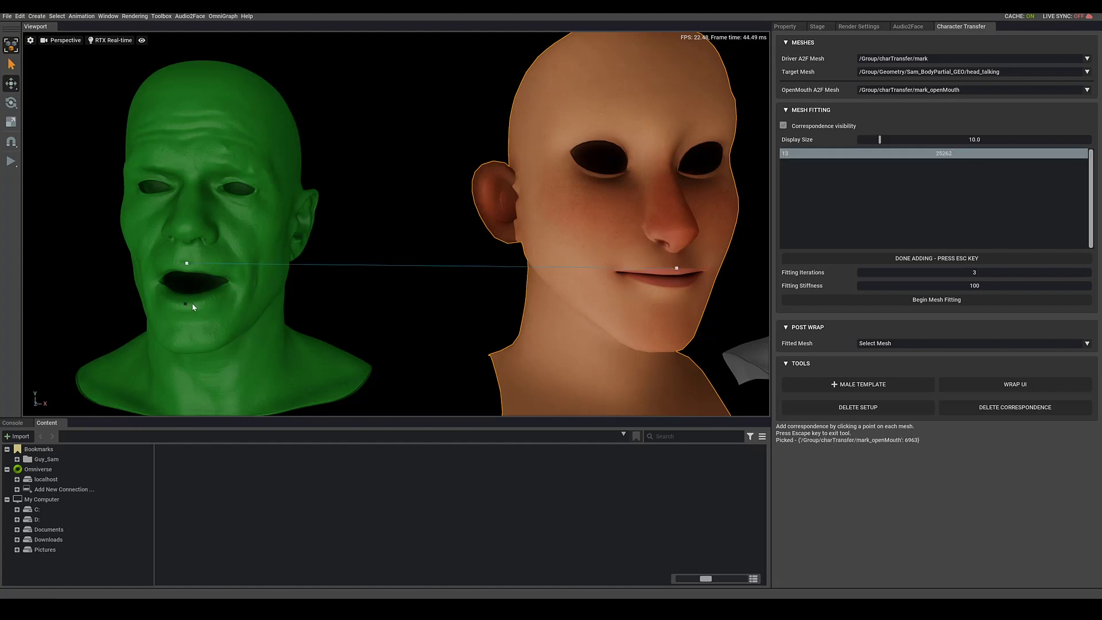
{"action": "left_click", "coordinate": [676, 288]}
Add correspondence pairs between both heads at the left mouth corner, the nose tip and the left eye's inner corner
{"action": "left_click_drag", "start_coordinate": [404, 336], "coordinate": [276, 298], "text": "alt"}
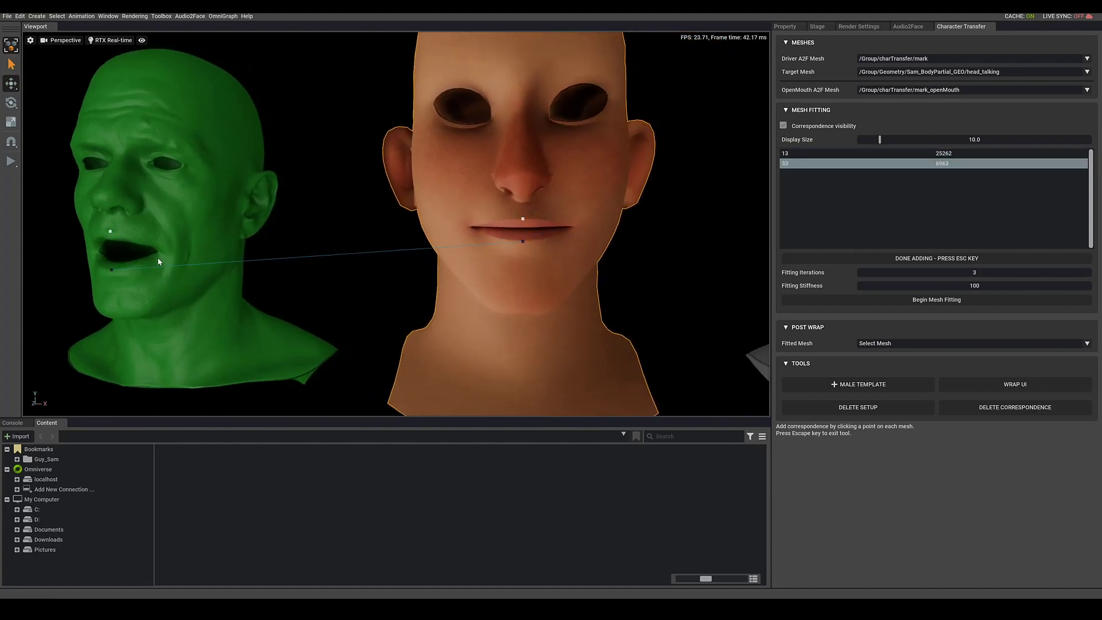
{"action": "left_click", "coordinate": [160, 251]}
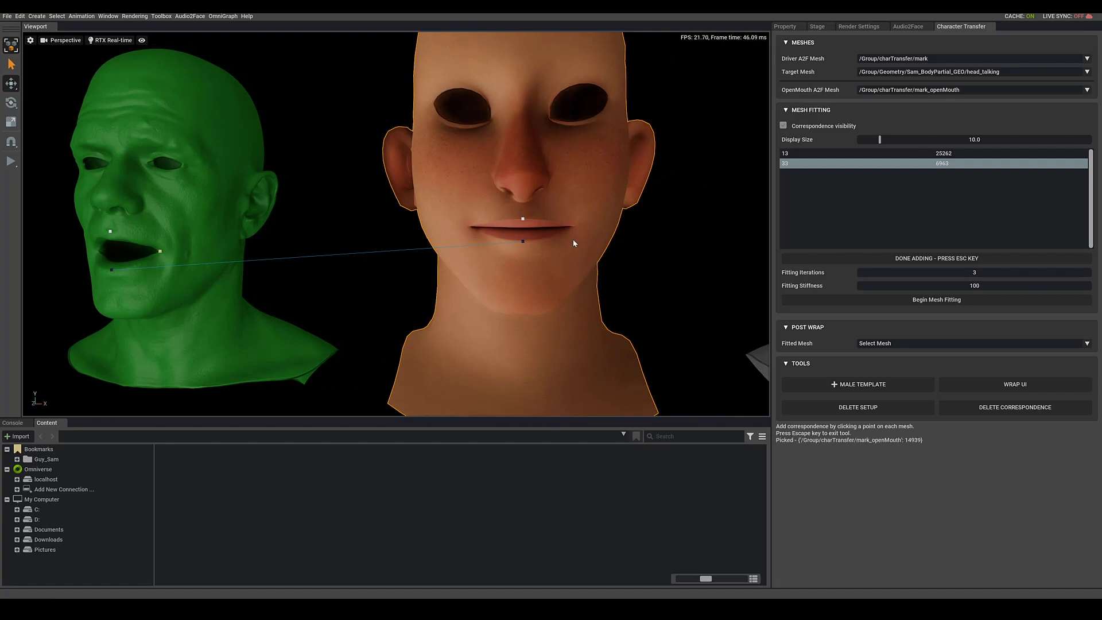
{"action": "left_click", "coordinate": [575, 225]}
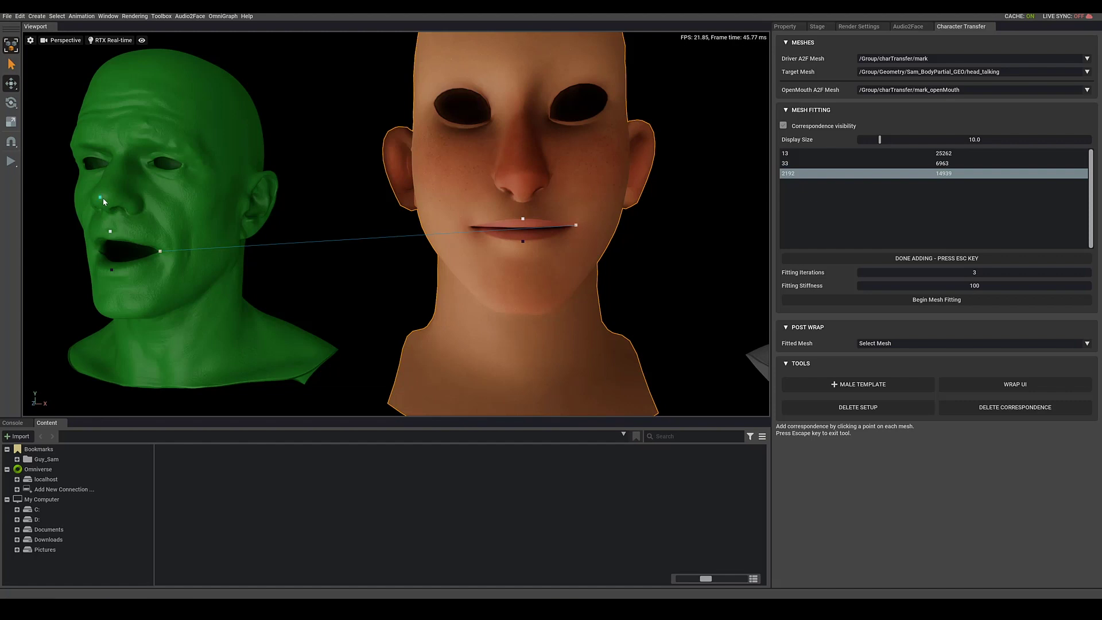
{"action": "left_click", "coordinate": [102, 198]}
{"action": "left_click", "coordinate": [524, 175]}
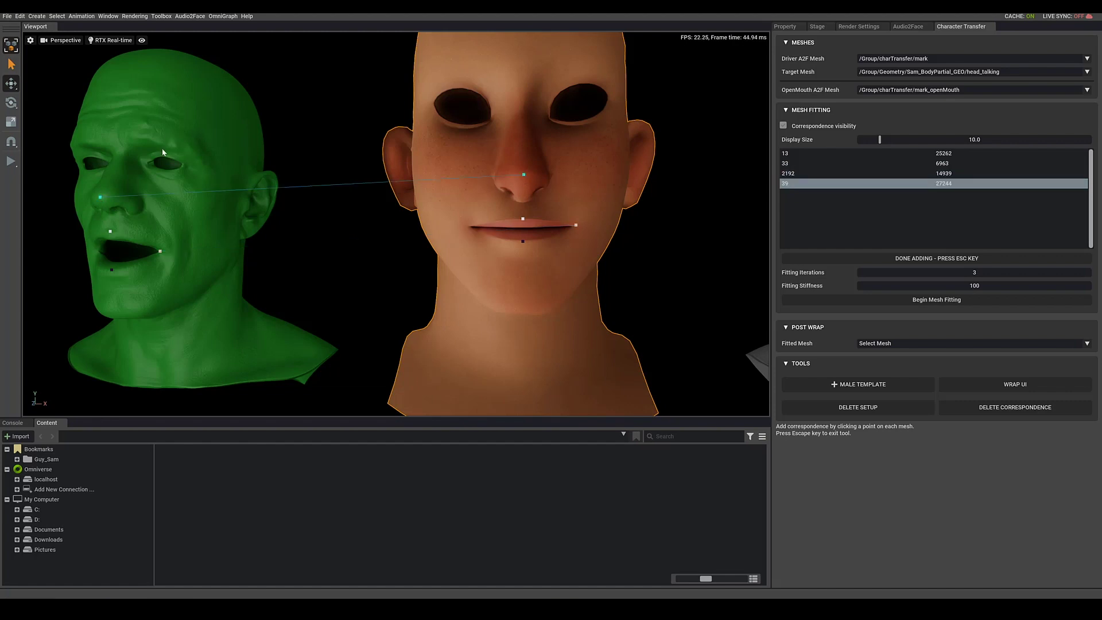
{"action": "left_click", "coordinate": [148, 165]}
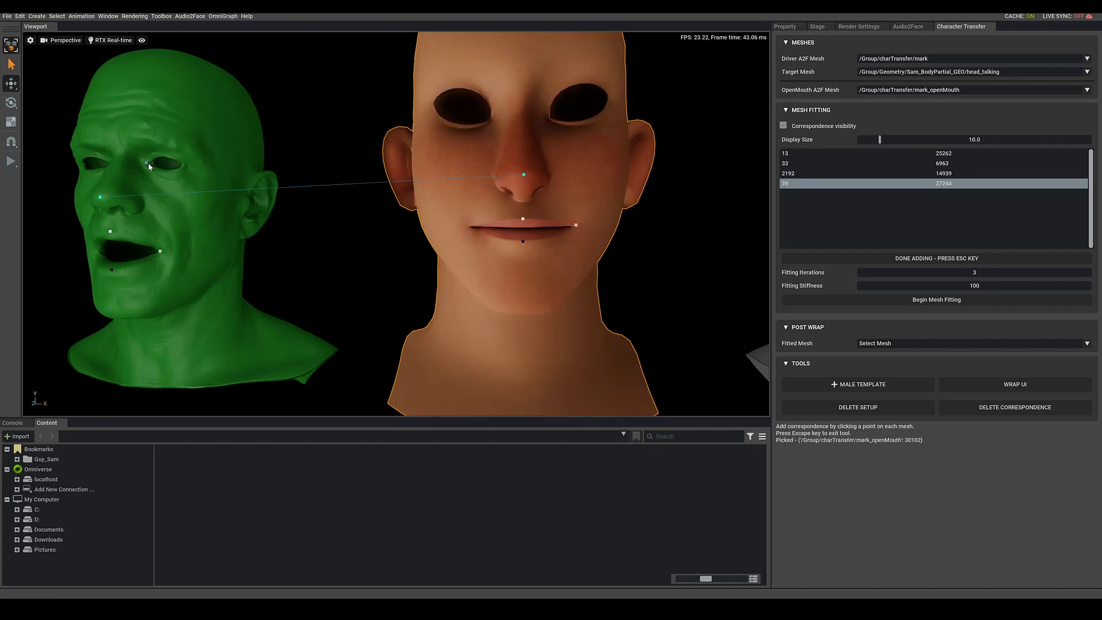
{"action": "left_click", "coordinate": [548, 118]}
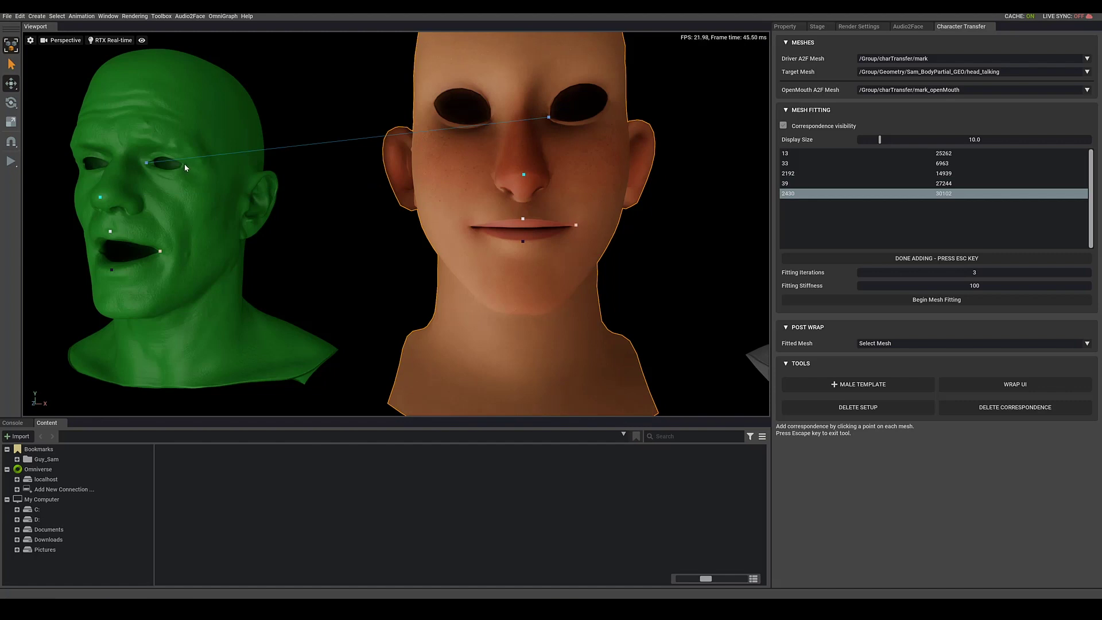
Add correspondence pairs between the green head and the custom head at the chin and between the eyebrows
{"action": "left_click", "coordinate": [185, 165]}
{"action": "left_click", "coordinate": [610, 96]}
{"action": "left_click", "coordinate": [475, 225]}
{"action": "left_click", "coordinate": [523, 312]}
{"action": "middle_click_drag", "start_coordinate": [561, 255], "coordinate": [549, 291]}
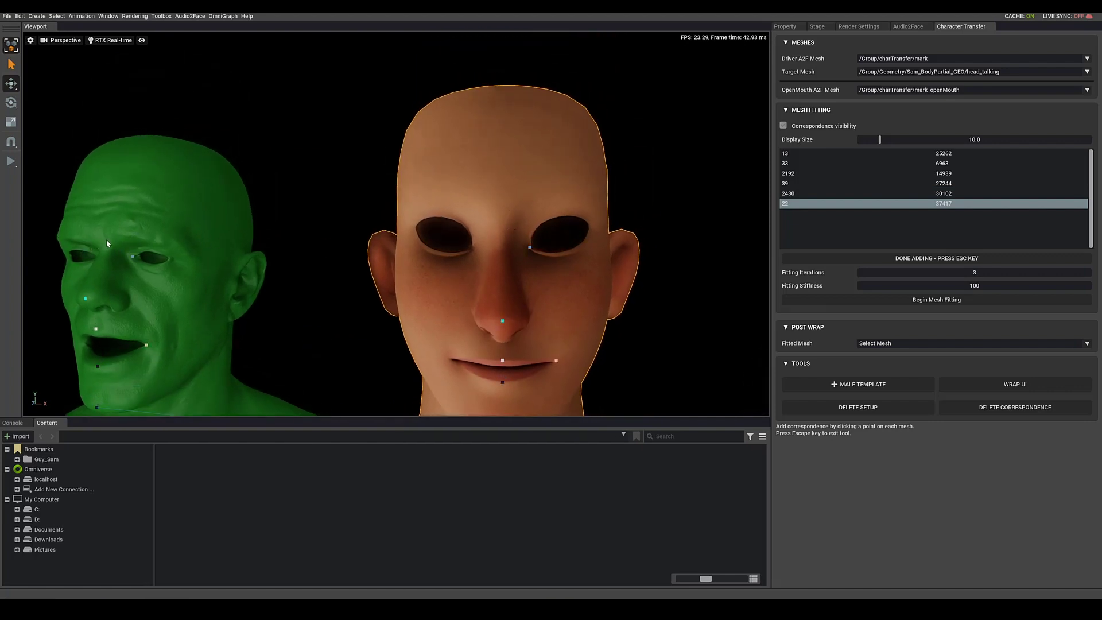
{"action": "left_click", "coordinate": [107, 243]}
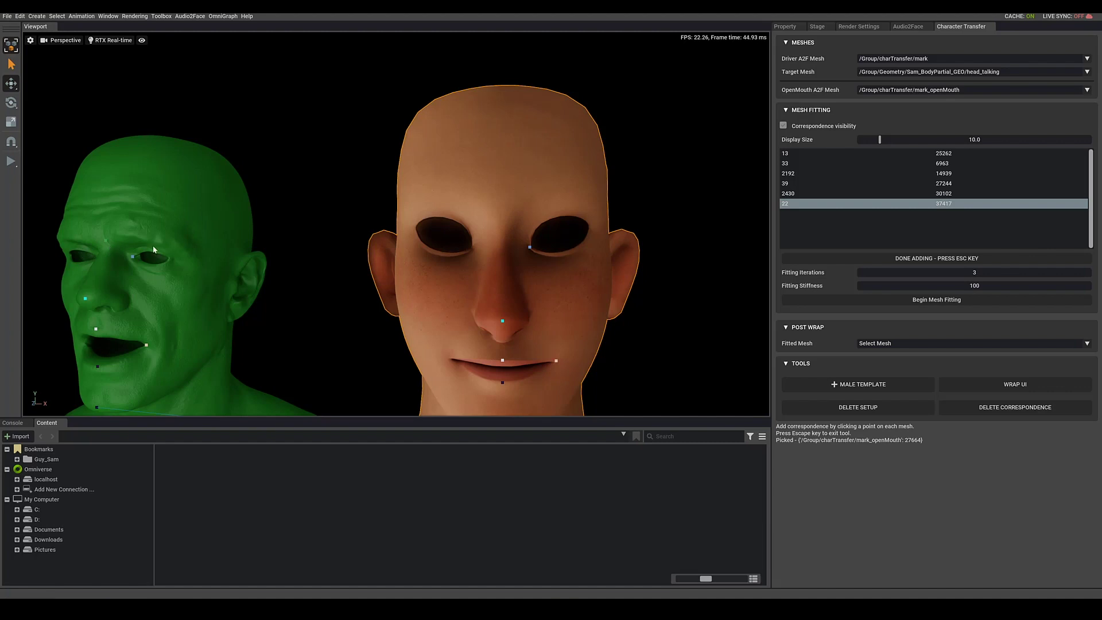
{"action": "left_click", "coordinate": [502, 219]}
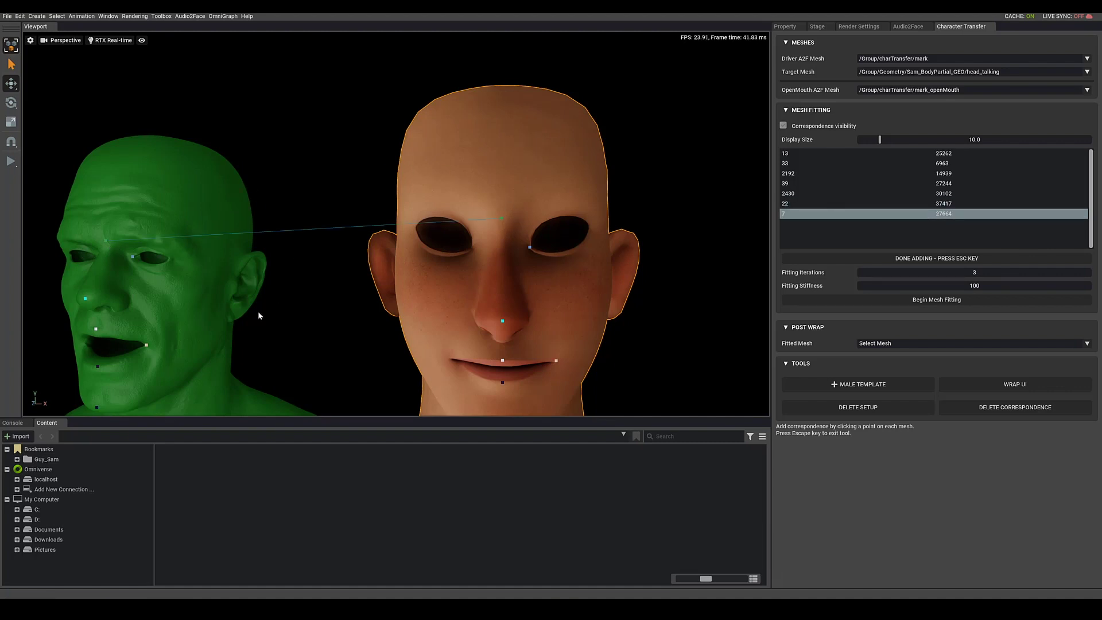
Add correspondence pairs between the green head and the custom head in front of the left ear and at the top of the forehead
{"action": "left_click", "coordinate": [227, 294]}
{"action": "left_click_drag", "start_coordinate": [651, 353], "coordinate": [555, 228], "text": "alt"}
{"action": "left_click", "coordinate": [552, 224]}
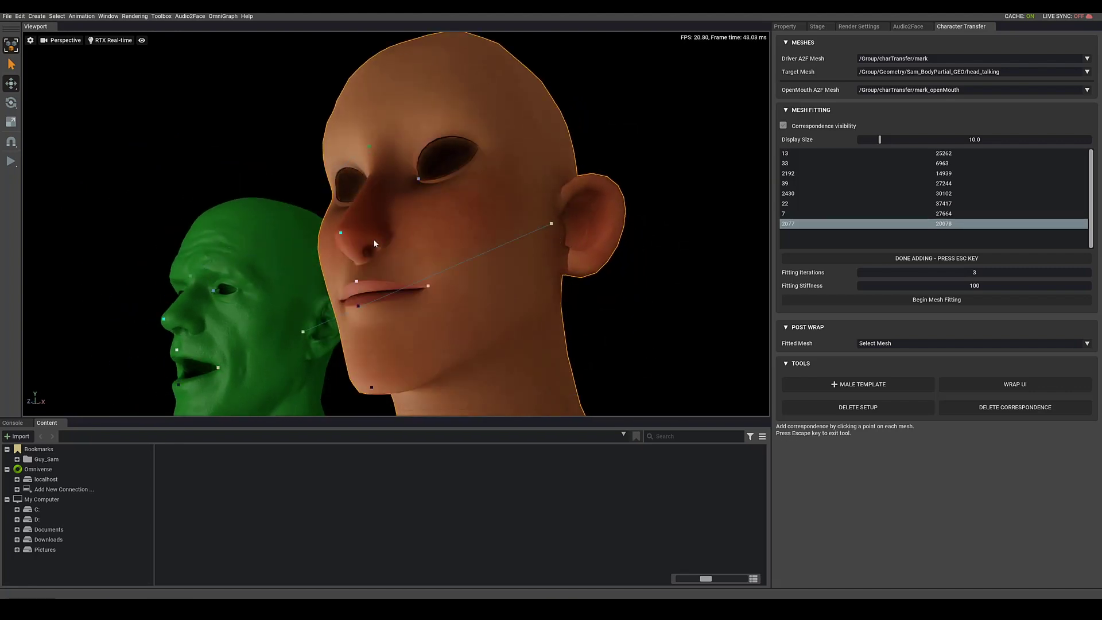
{"action": "left_click_drag", "start_coordinate": [303, 271], "coordinate": [349, 326], "text": "alt"}
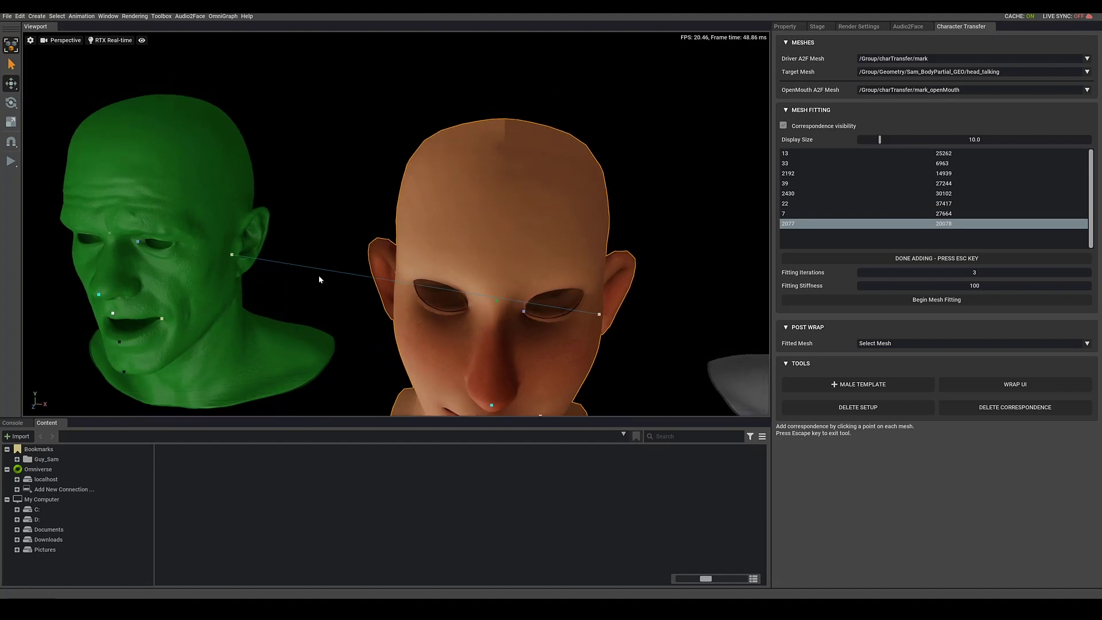
{"action": "left_click", "coordinate": [128, 122]}
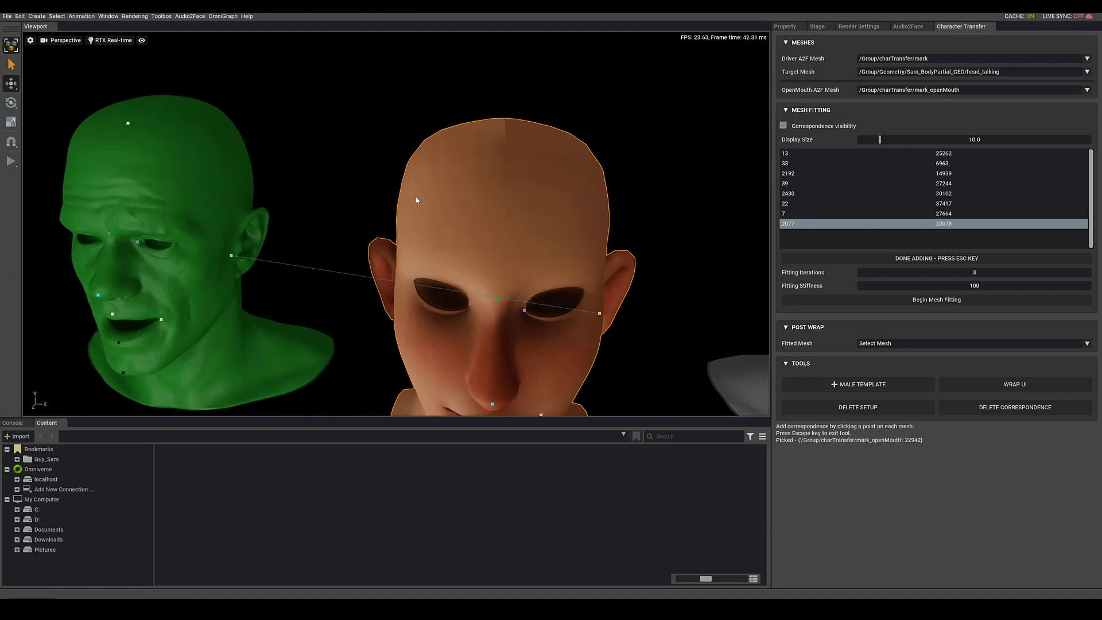
{"action": "left_click", "coordinate": [505, 175]}
Add correspondence pairs between both heads at the inner and outer corners of the right eye
{"action": "mouse_move", "coordinate": [246, 319]}
{"action": "left_mouse_down", "text": "alt"}
{"action": "mouse_move", "coordinate": [300, 306]}
{"action": "mouse_move", "coordinate": [389, 239]}
{"action": "mouse_move", "coordinate": [370, 247]}
{"action": "left_mouse_up", "text": "alt"}
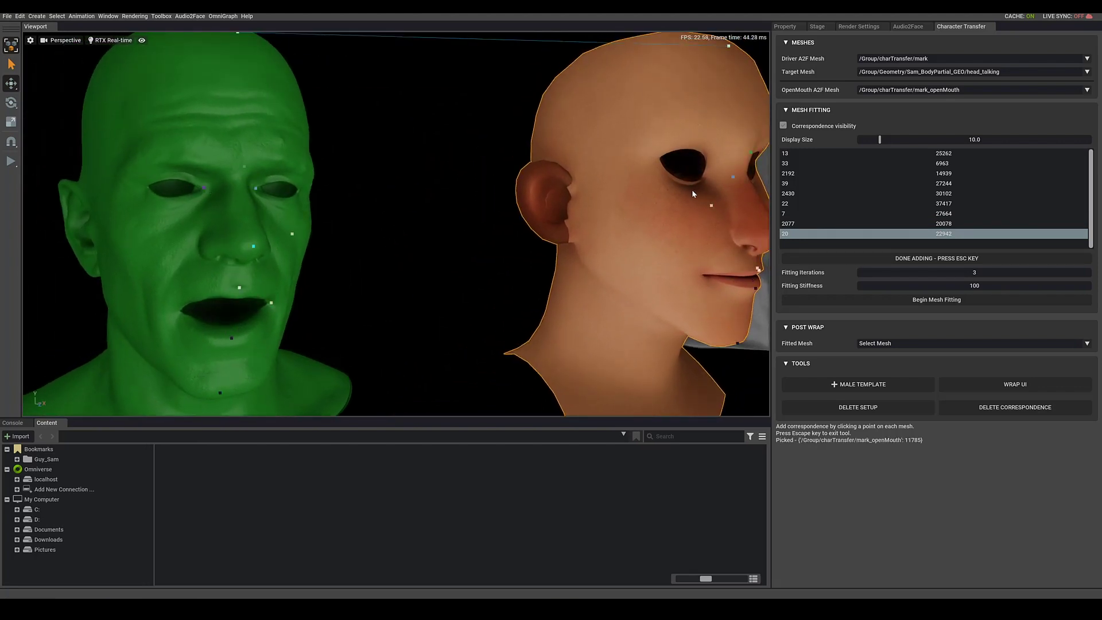
{"action": "left_click", "coordinate": [703, 175]}
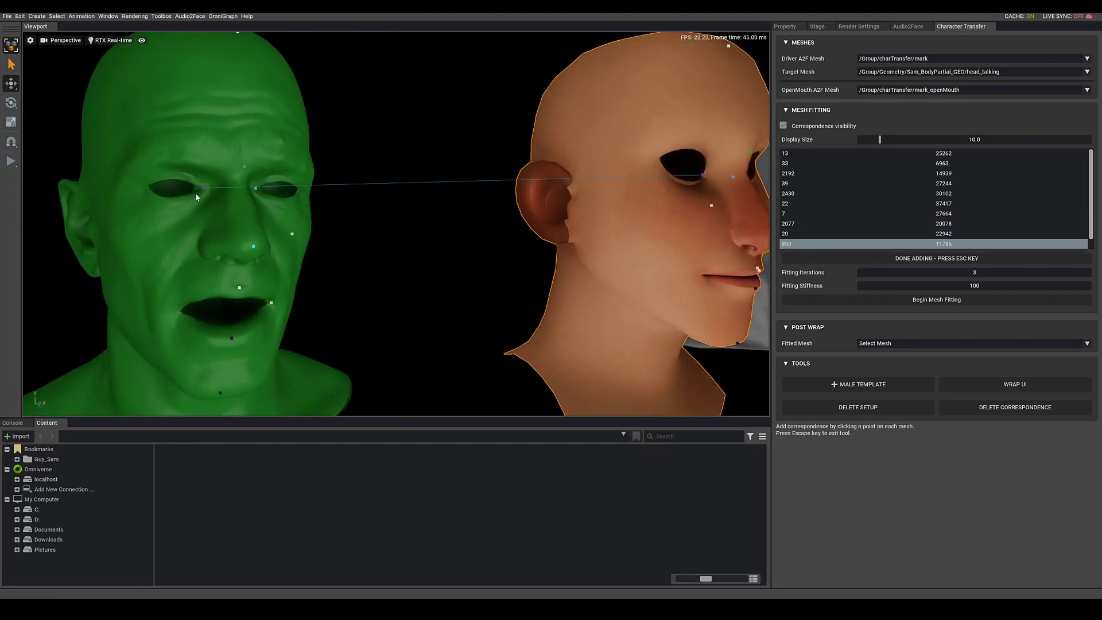
{"action": "left_click", "coordinate": [146, 188]}
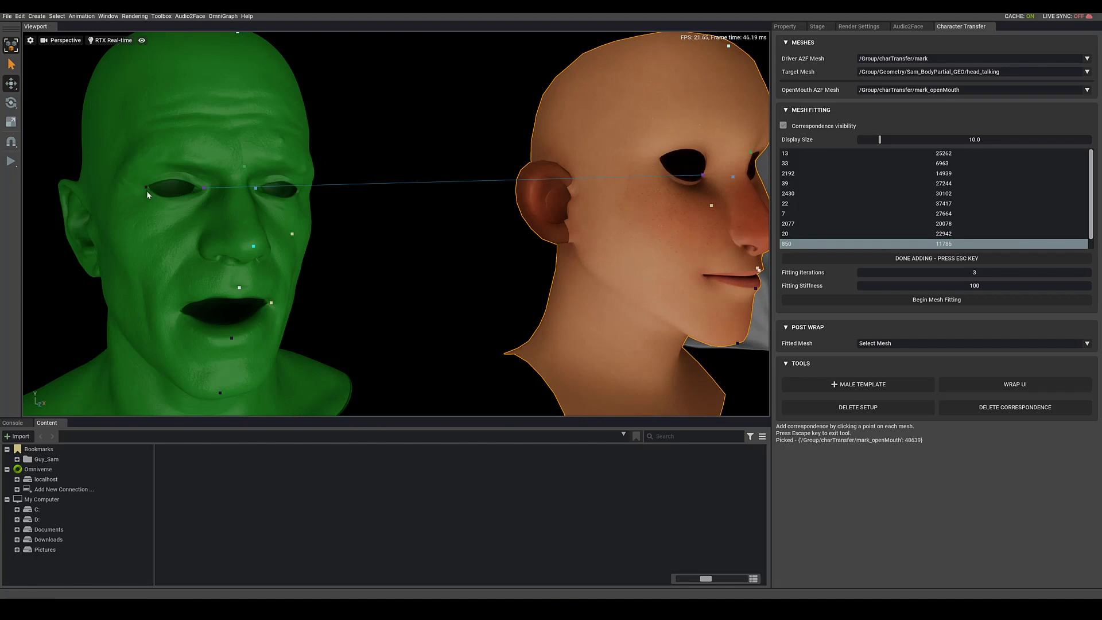
{"action": "left_click", "coordinate": [656, 158]}
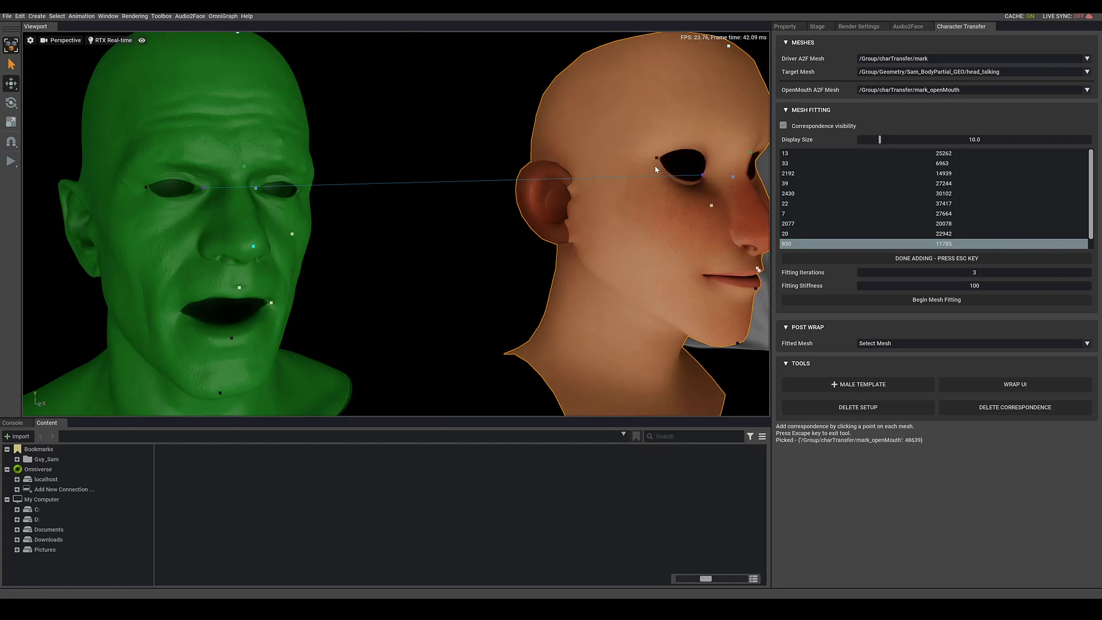
Pair the points in front of the right ear and at the right mouth corner on both heads, and finish adding correspondences
{"action": "left_click_drag", "start_coordinate": [132, 282], "coordinate": [112, 233], "text": "alt"}
{"action": "left_click", "coordinate": [111, 229]}
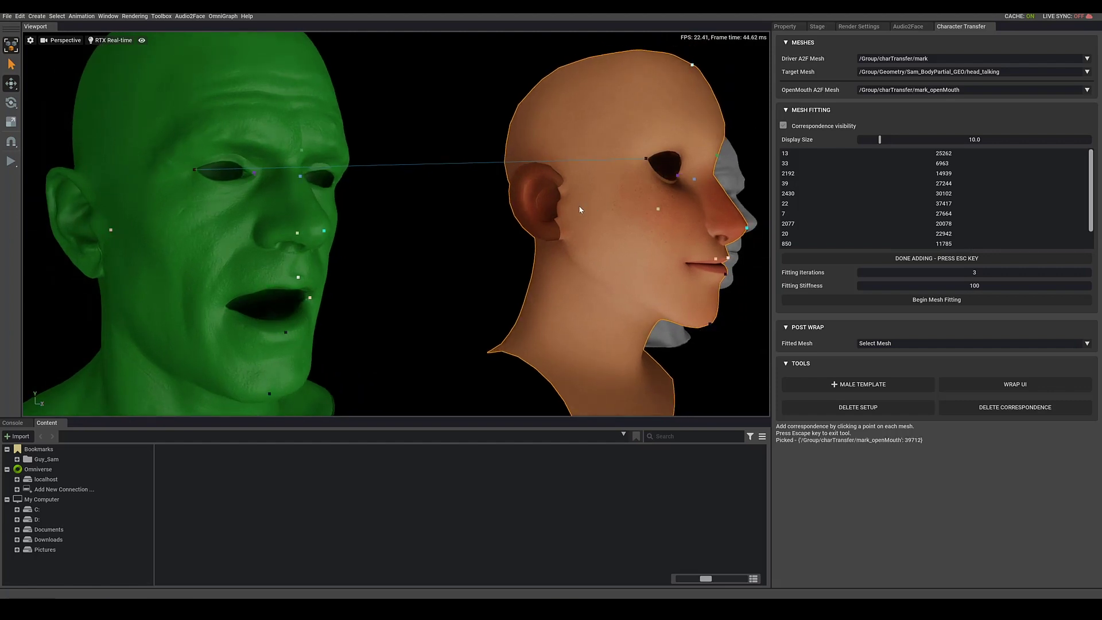
{"action": "left_click", "coordinate": [578, 207]}
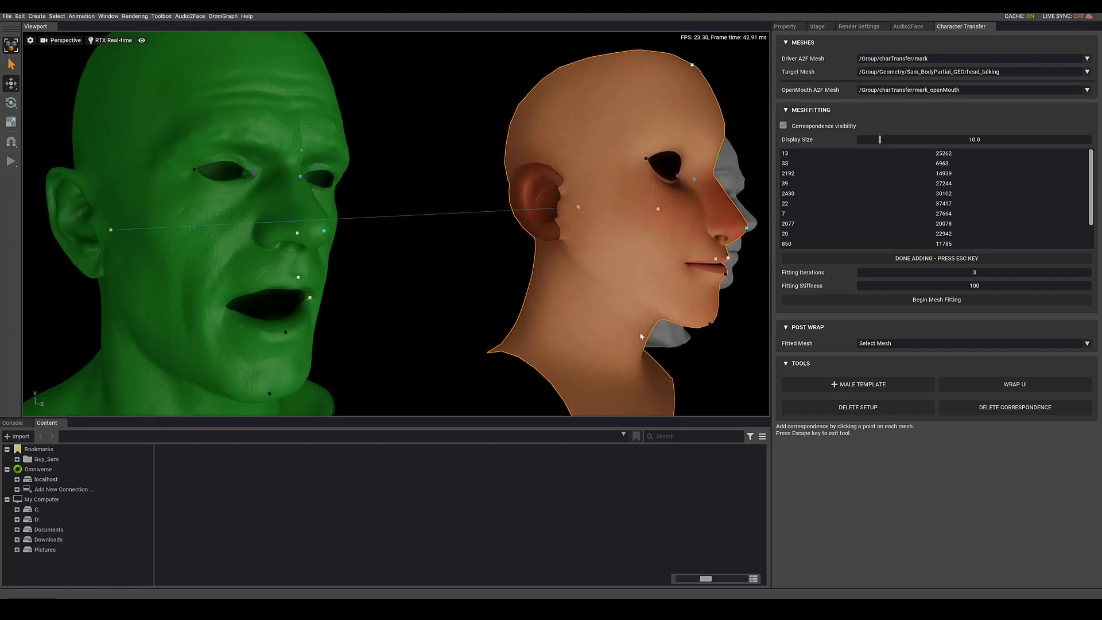
{"action": "left_click_drag", "start_coordinate": [641, 336], "coordinate": [336, 326], "text": "alt"}
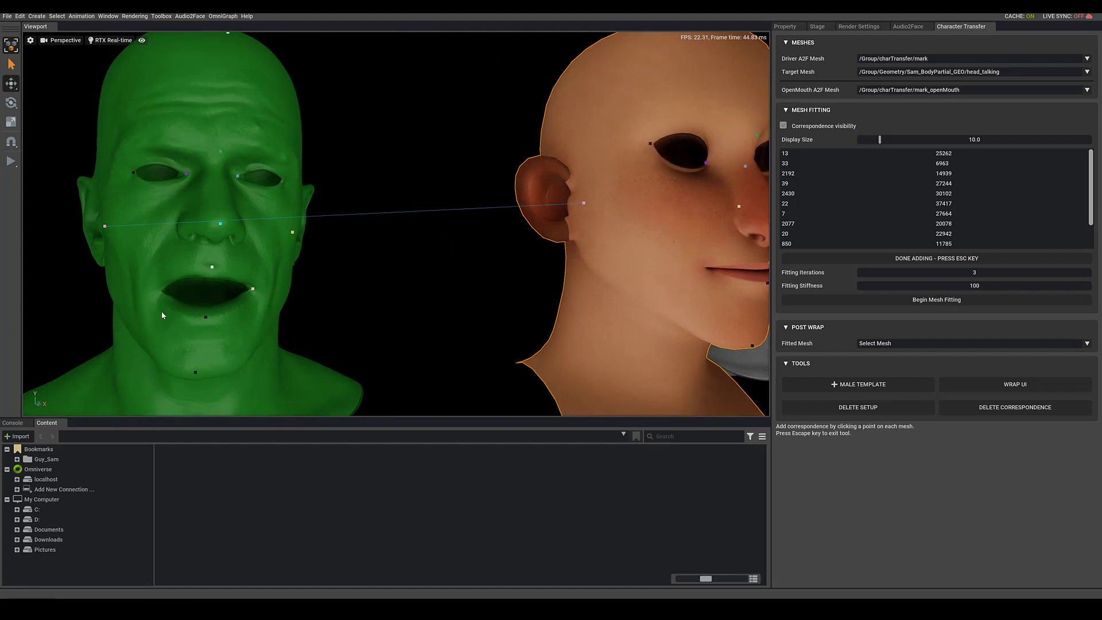
{"action": "left_click", "coordinate": [159, 291]}
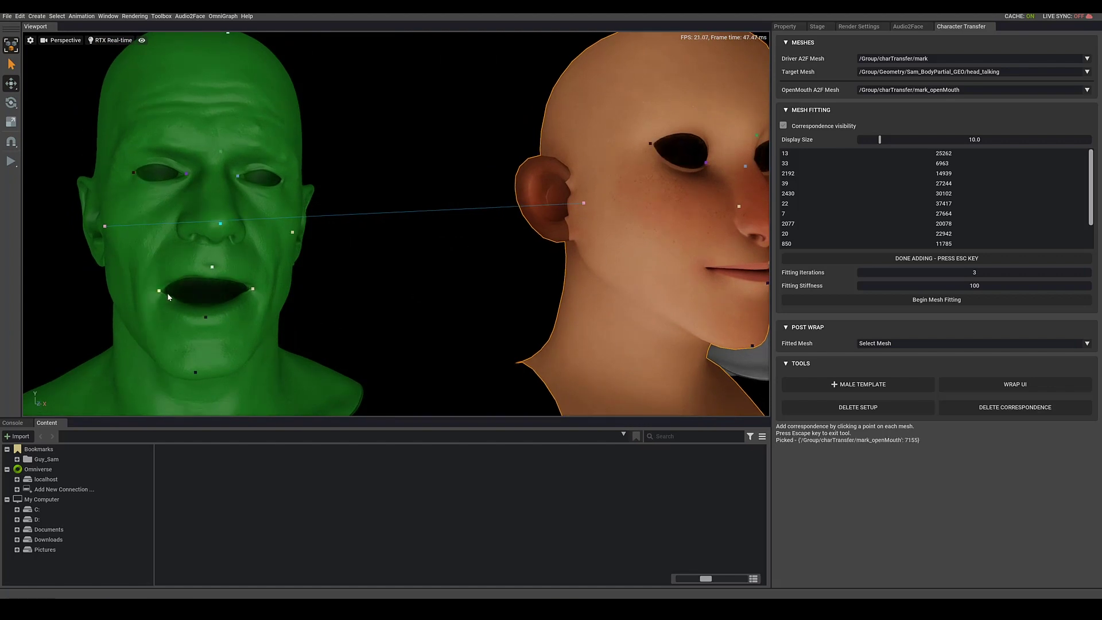
{"action": "left_click", "coordinate": [704, 267]}
{"action": "left_click_drag", "start_coordinate": [653, 337], "coordinate": [500, 333], "text": "alt"}
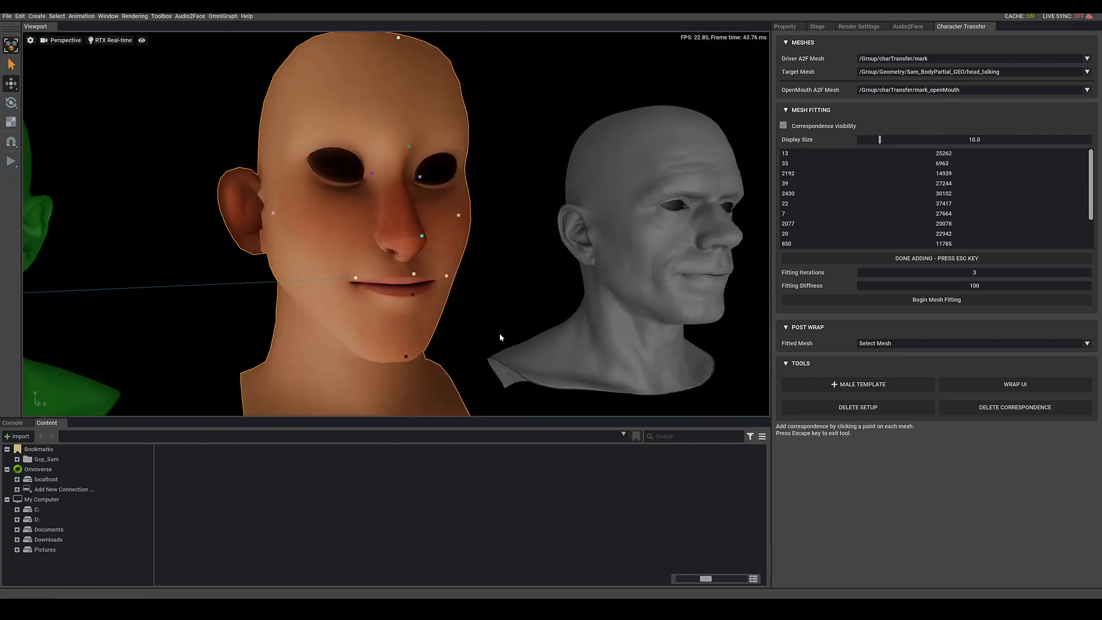
{"action": "left_click", "coordinate": [962, 259]}
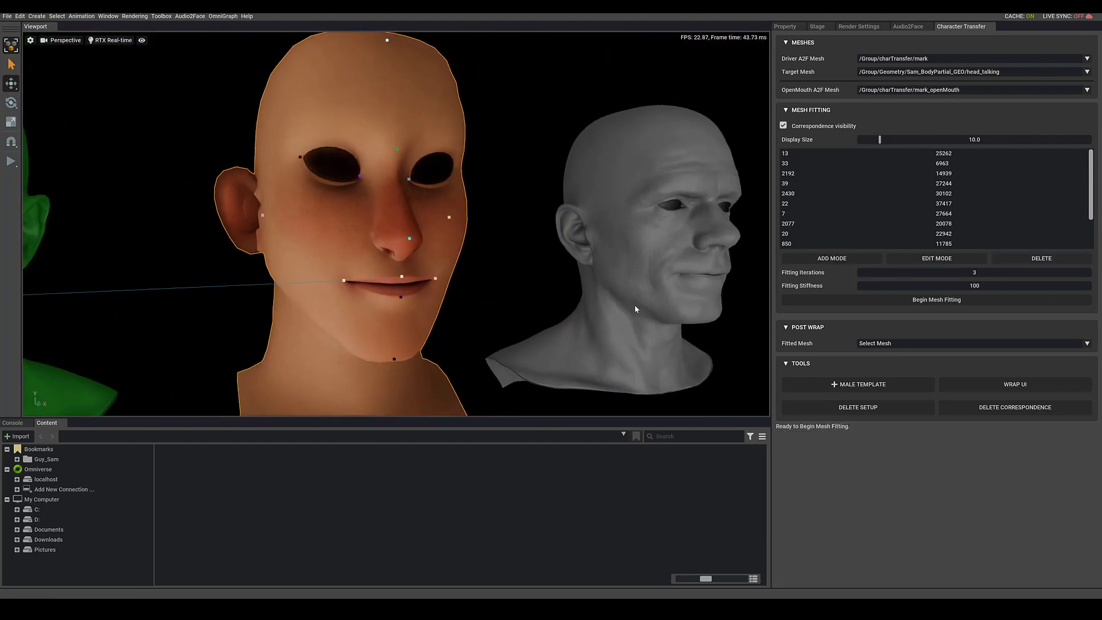
Resume adding correspondences to pair the left eye's outer corner on both heads, and leave add mode
{"action": "left_click_drag", "start_coordinate": [496, 316], "coordinate": [322, 363], "text": "alt"}
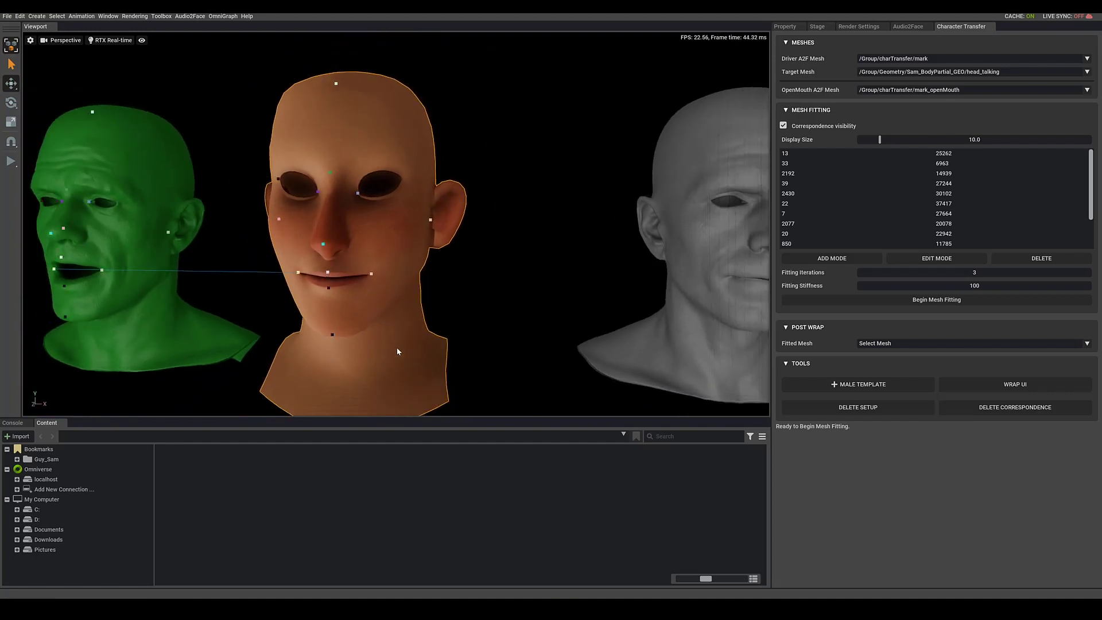
{"action": "left_click_drag", "start_coordinate": [398, 349], "coordinate": [409, 347], "text": "alt"}
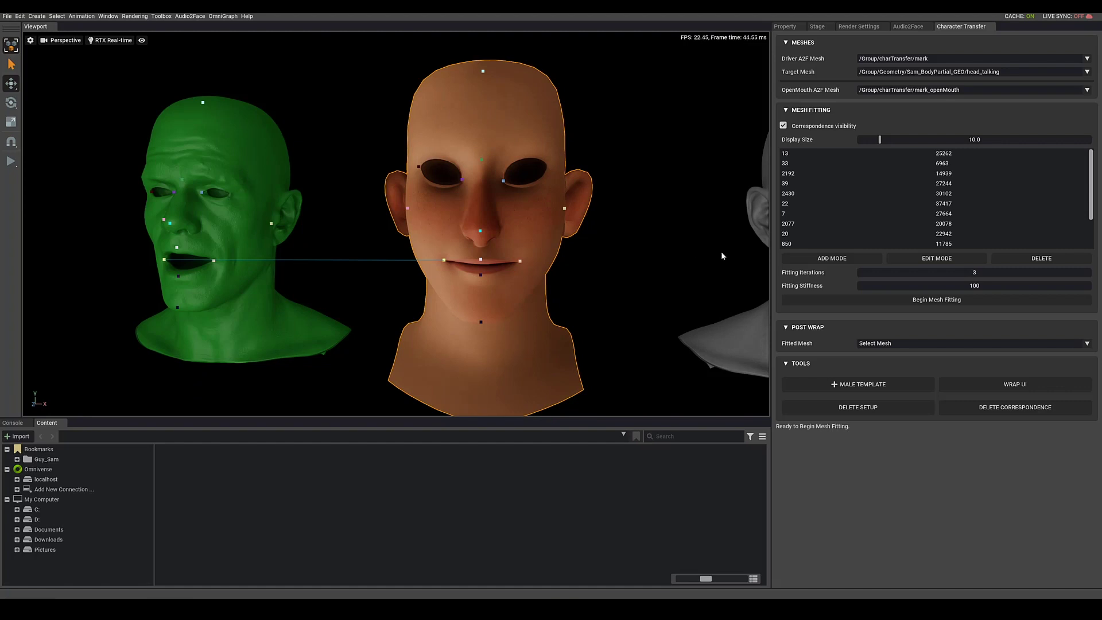
{"action": "left_click", "coordinate": [824, 260]}
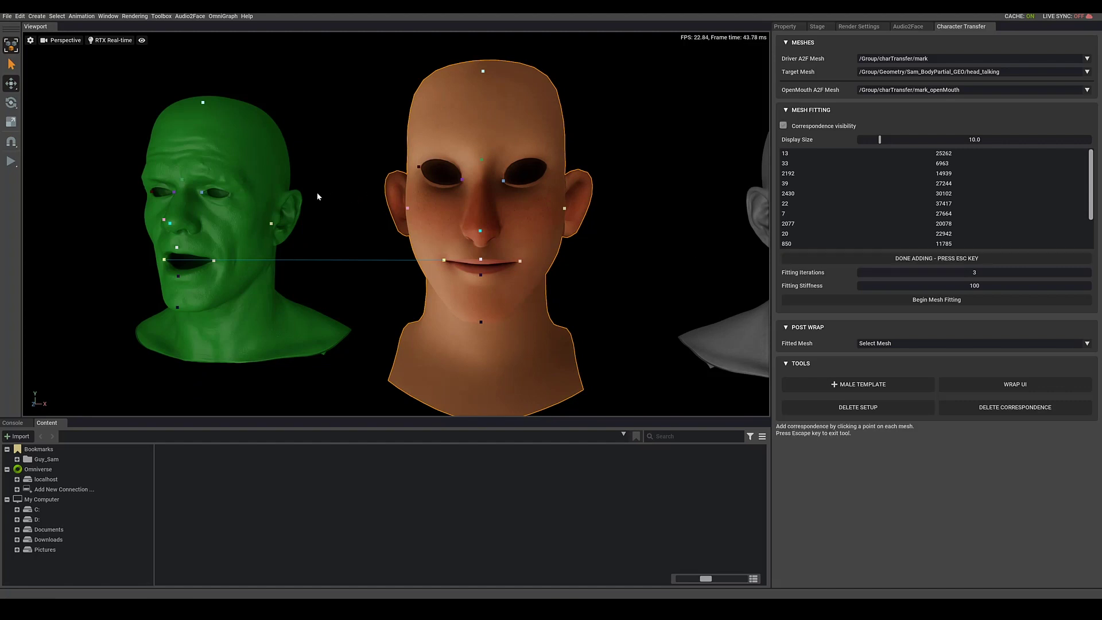
{"action": "left_click", "coordinate": [230, 193]}
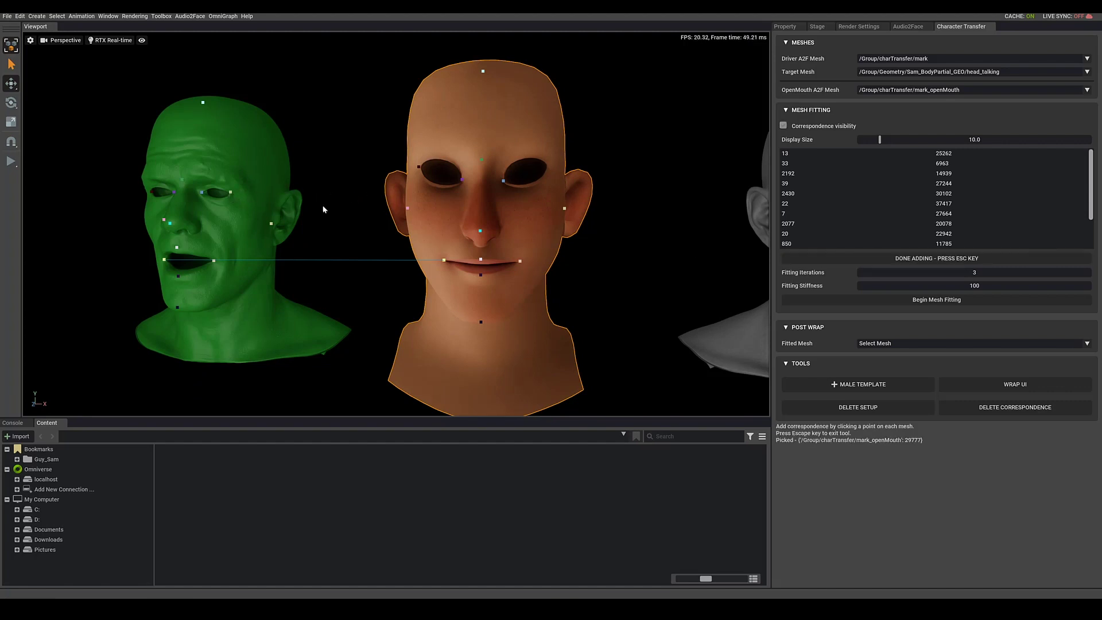
{"action": "left_click", "coordinate": [549, 166]}
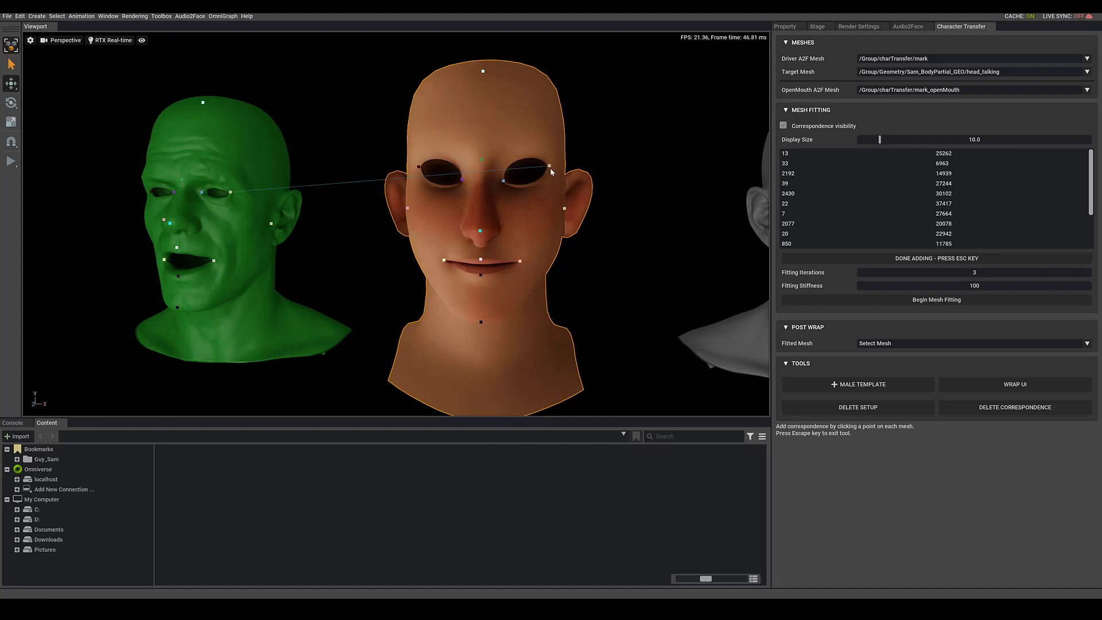
{"action": "left_click", "coordinate": [910, 260]}
Edit the custom head's left mouth corner correspondence point, moving it slightly inward onto the lip corner, and finish editing
{"action": "left_click_drag", "start_coordinate": [609, 307], "coordinate": [866, 226], "text": "alt"}
{"action": "scroll", "coordinate": [420, 295], "scroll_direction": "up", "scroll_amount": 3}
{"action": "scroll", "coordinate": [536, 271], "scroll_direction": "up", "scroll_amount": 2}
{"action": "left_click_drag", "start_coordinate": [514, 259], "coordinate": [480, 276], "text": "alt"}
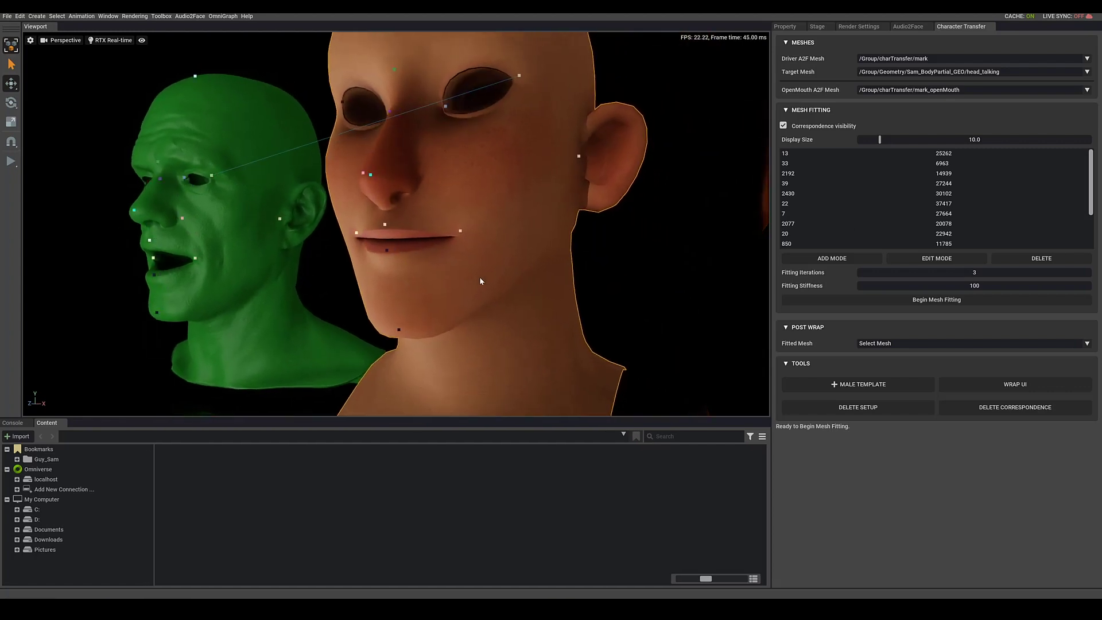
{"action": "scroll", "coordinate": [605, 258], "scroll_direction": "up", "scroll_amount": 4}
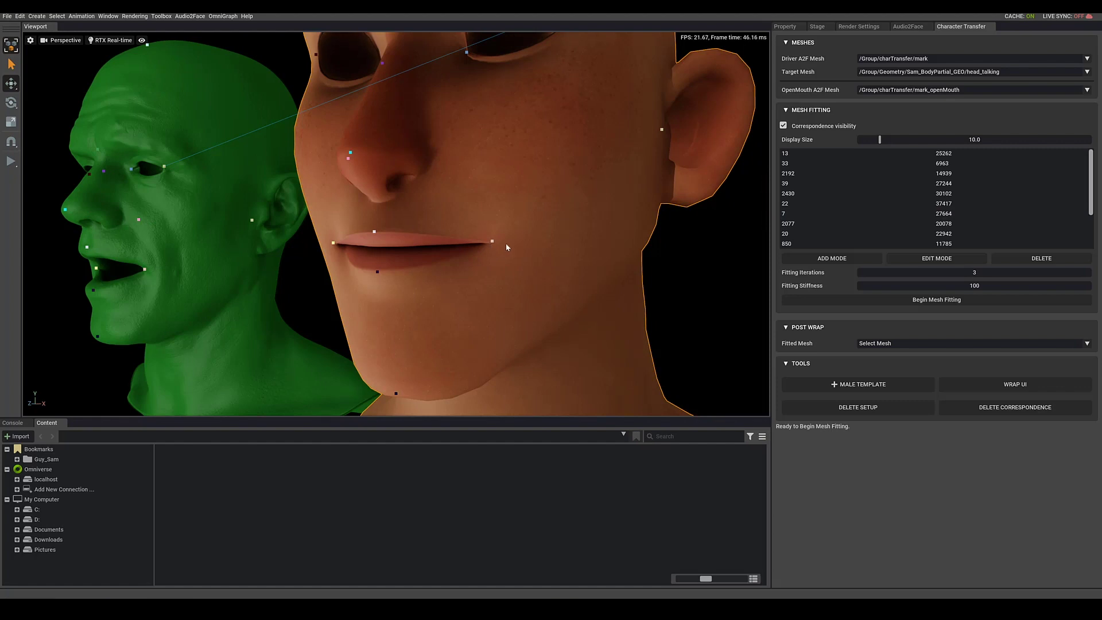
{"action": "key", "text": "e"}
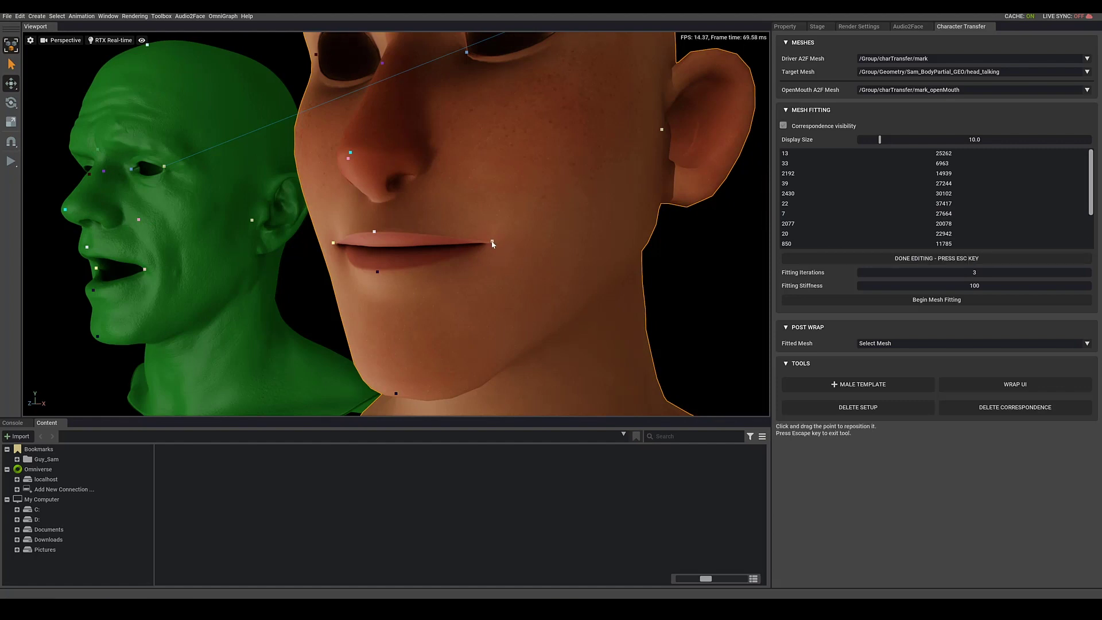
{"action": "left_click", "coordinate": [493, 242]}
{"action": "left_click_drag", "start_coordinate": [494, 244], "coordinate": [491, 246]}
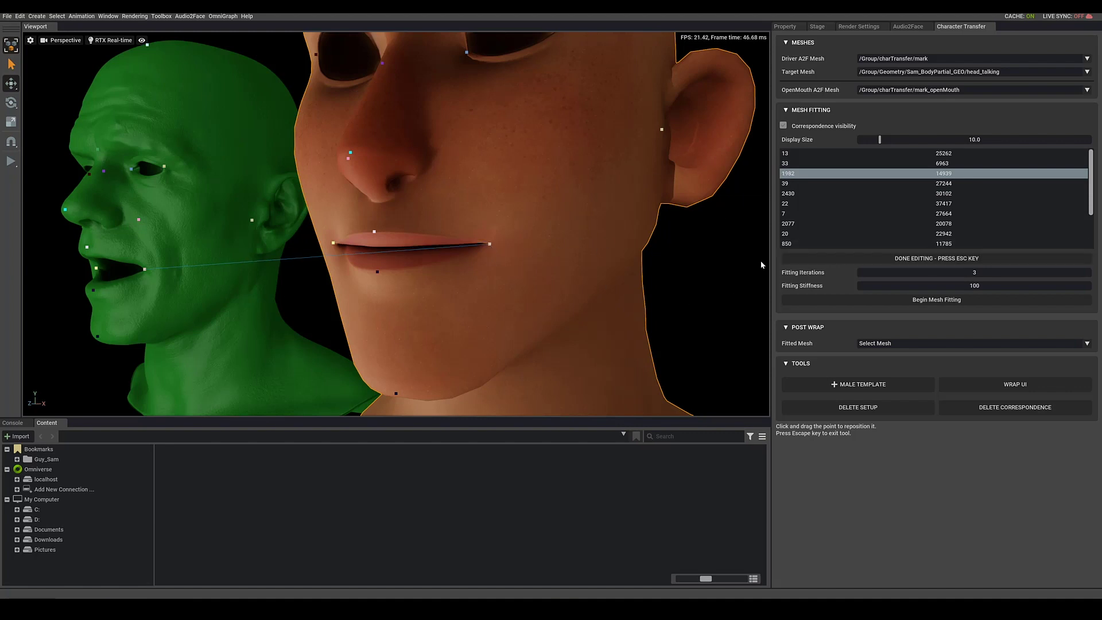
{"action": "left_click", "coordinate": [941, 258]}
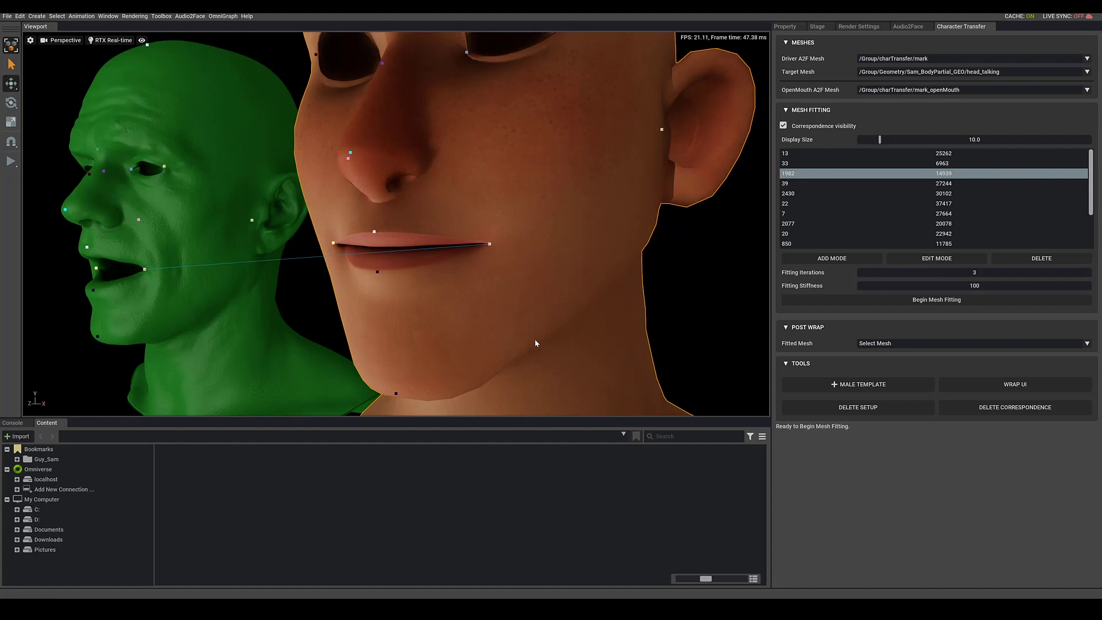
Examine the placement of the correspondence points on the custom head and the green head from several angles
{"action": "left_click_drag", "start_coordinate": [535, 343], "coordinate": [460, 356], "text": "alt"}
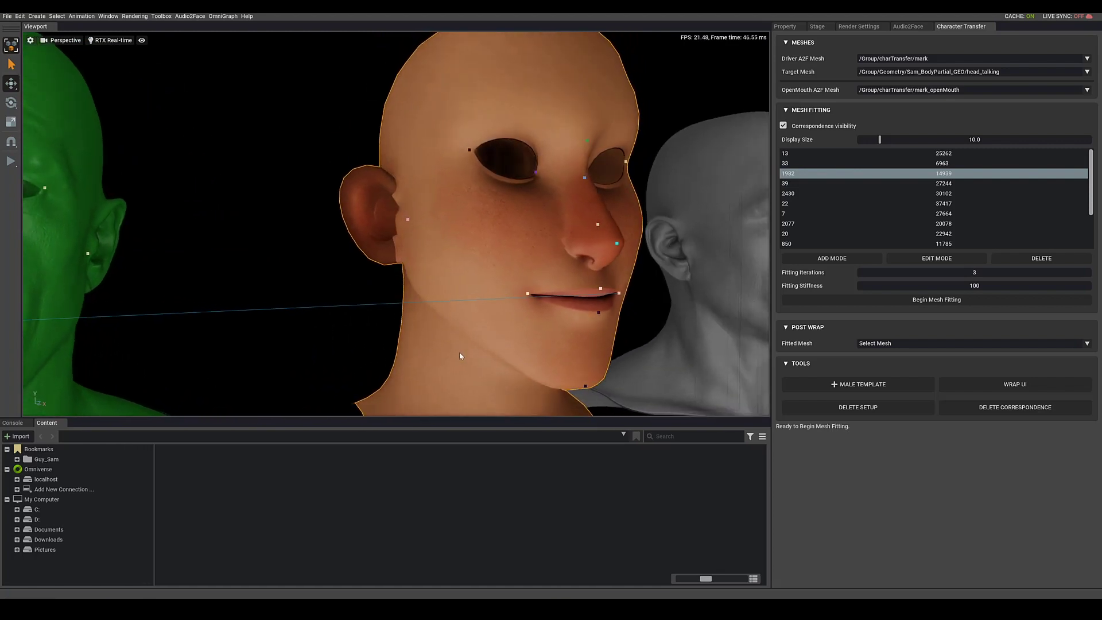
{"action": "left_click_drag", "start_coordinate": [604, 244], "coordinate": [615, 255], "text": "alt"}
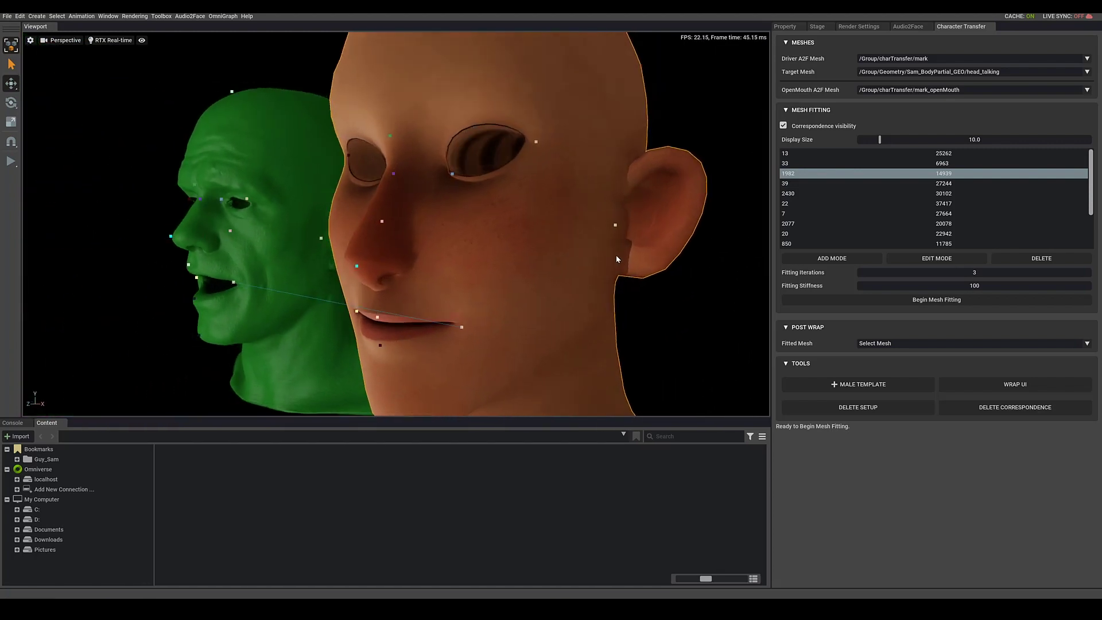
{"action": "left_click_drag", "start_coordinate": [528, 363], "coordinate": [470, 334], "text": "alt"}
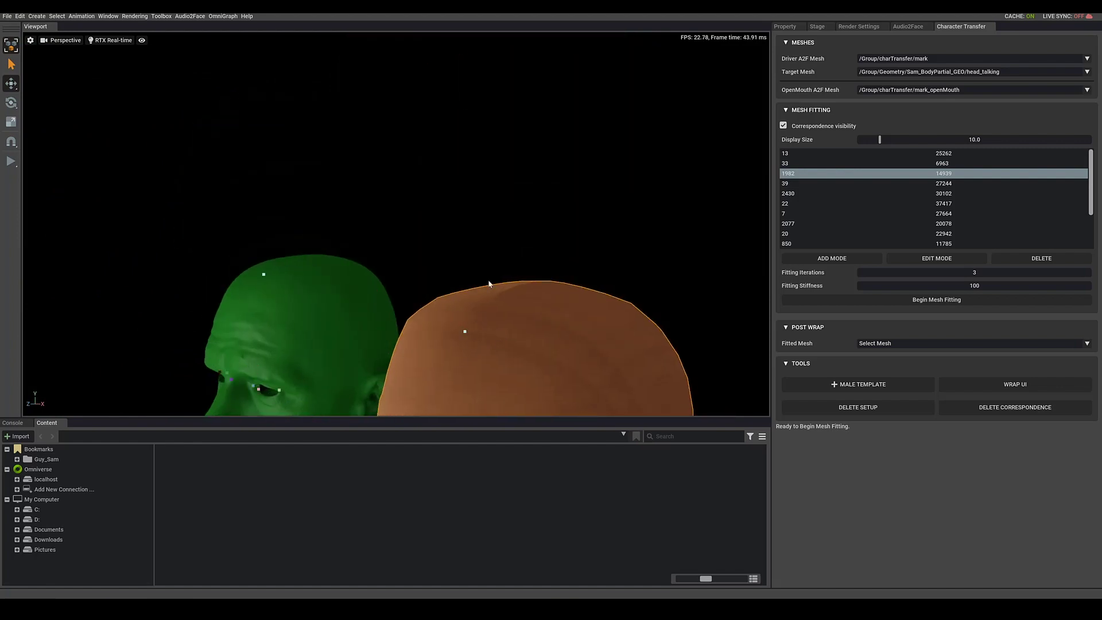
{"action": "left_click_drag", "start_coordinate": [489, 283], "coordinate": [532, 298], "text": "alt"}
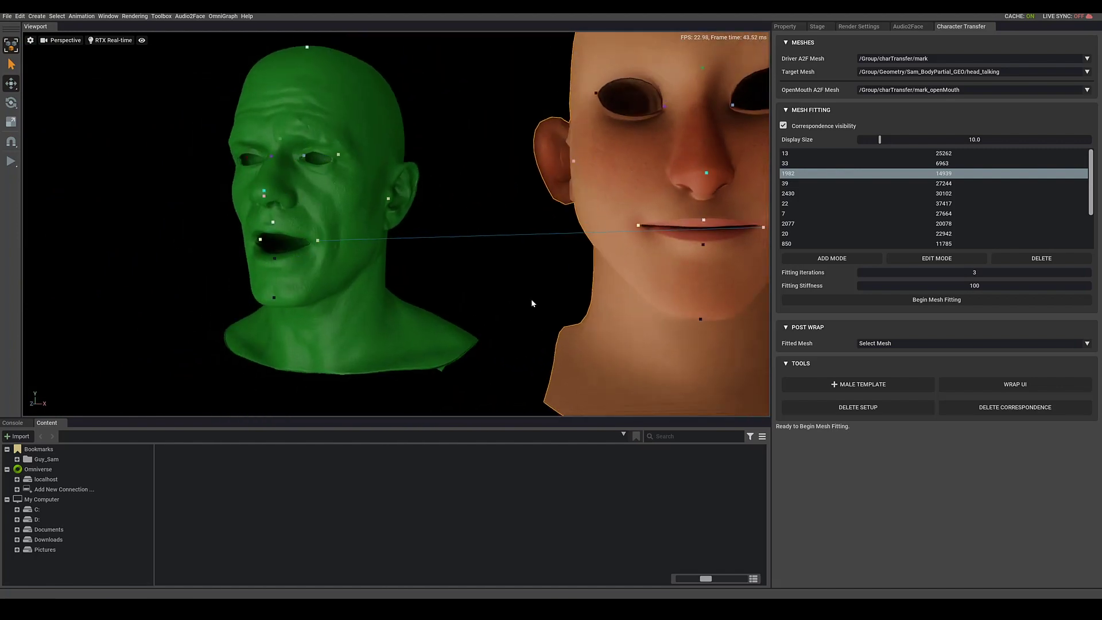
{"action": "left_click", "coordinate": [464, 282]}
{"action": "key", "text": "f"}
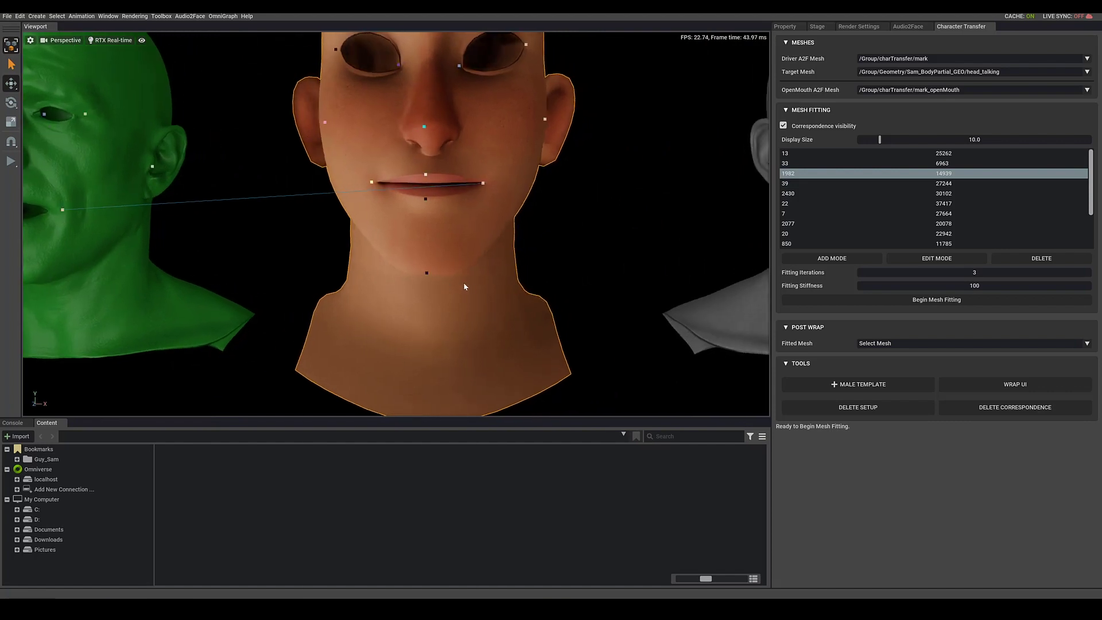
{"action": "left_click_drag", "start_coordinate": [463, 282], "coordinate": [426, 315], "text": "alt"}
{"action": "scroll", "coordinate": [427, 315], "scroll_direction": "down", "scroll_amount": 5}
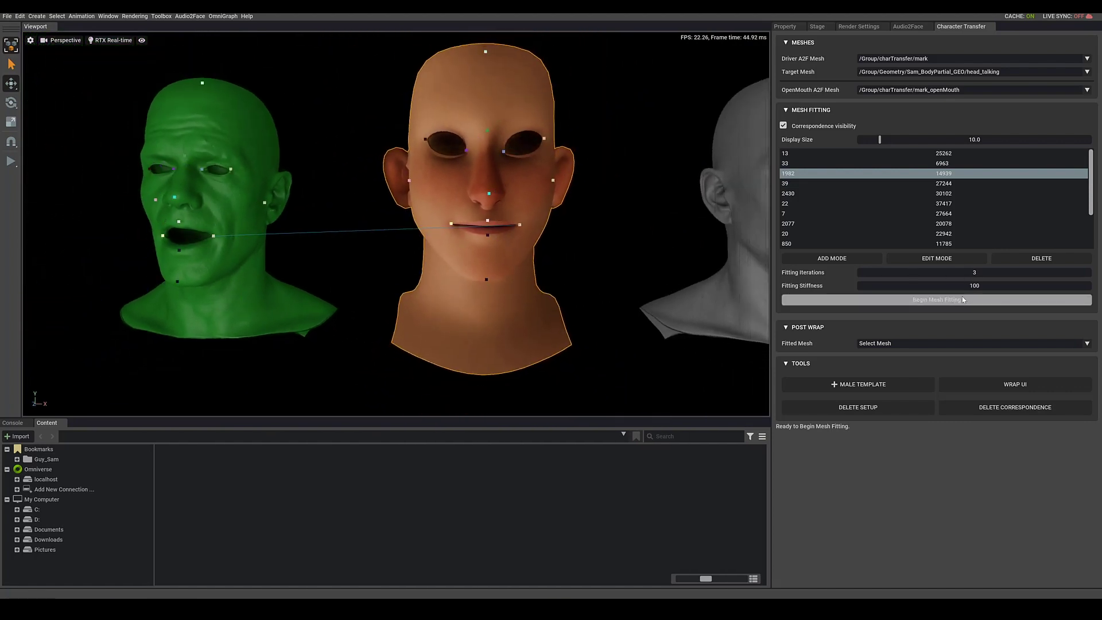
Run the mesh fitting and inspect the fitted head mesh in the scene and in the stage hierarchy
{"action": "left_click", "coordinate": [955, 300]}
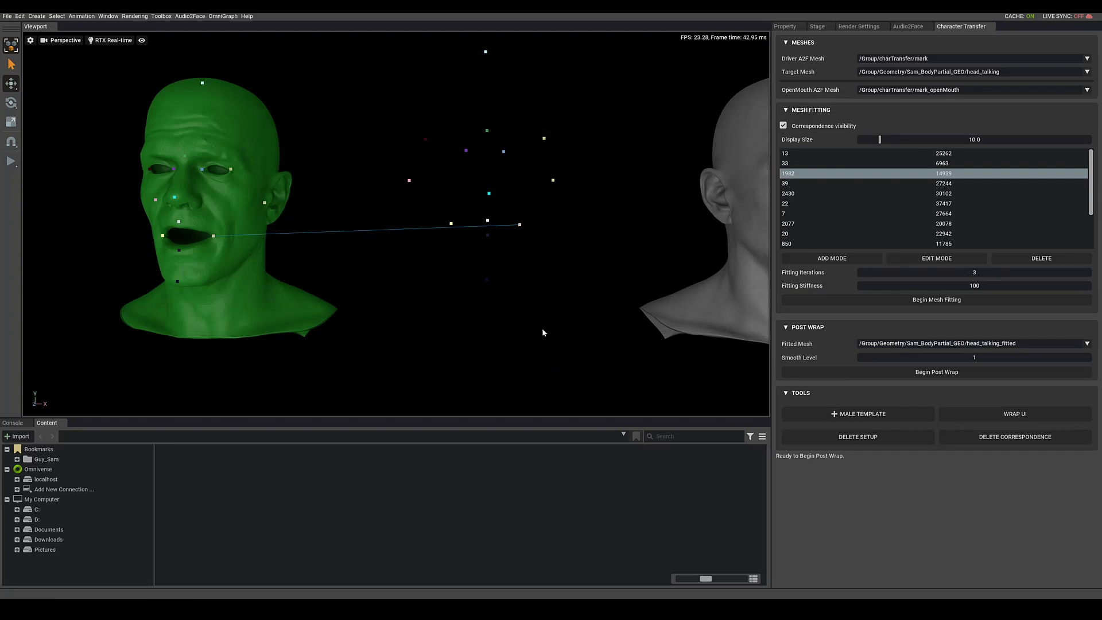
{"action": "key", "text": "f"}
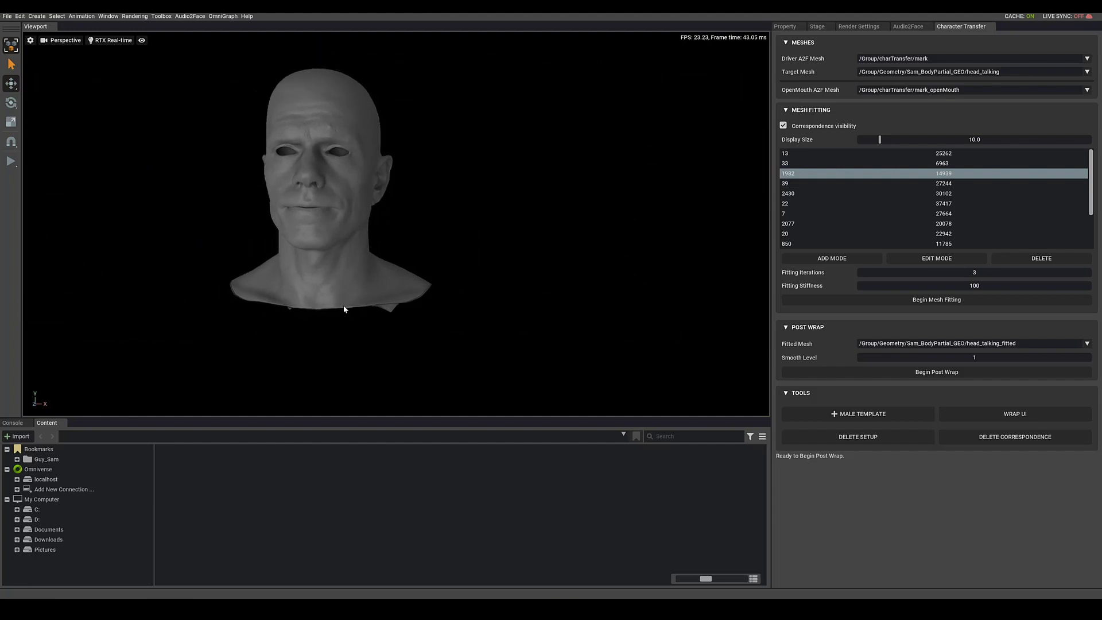
{"action": "scroll", "coordinate": [345, 310], "scroll_direction": "down", "scroll_amount": 3}
{"action": "middle_click_drag", "start_coordinate": [566, 312], "coordinate": [499, 328]}
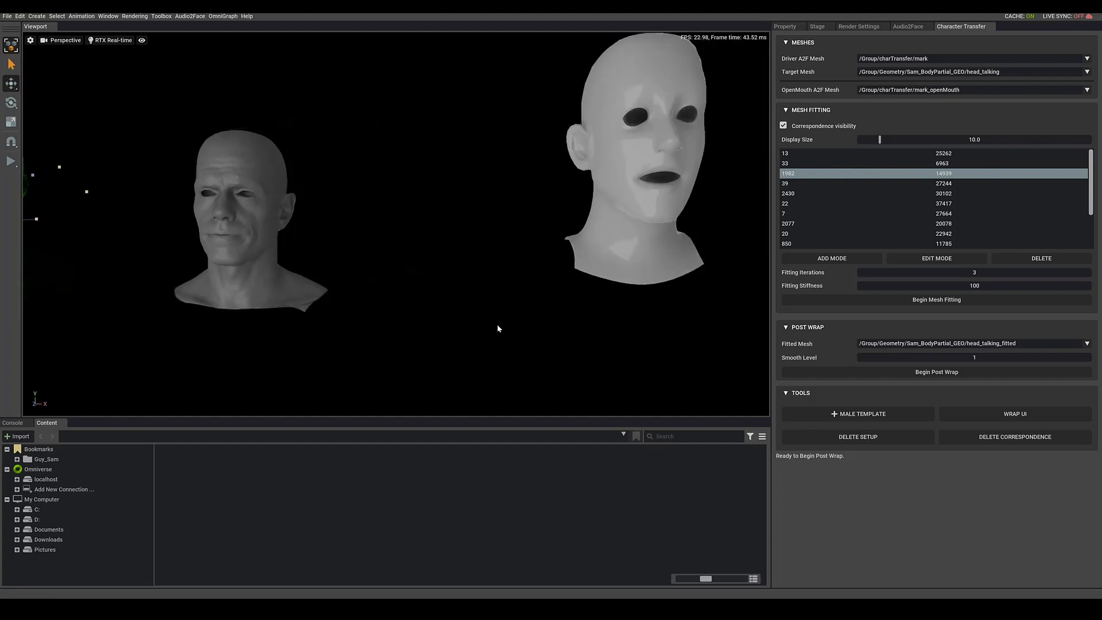
{"action": "left_click_drag", "start_coordinate": [498, 329], "coordinate": [453, 333], "text": "alt"}
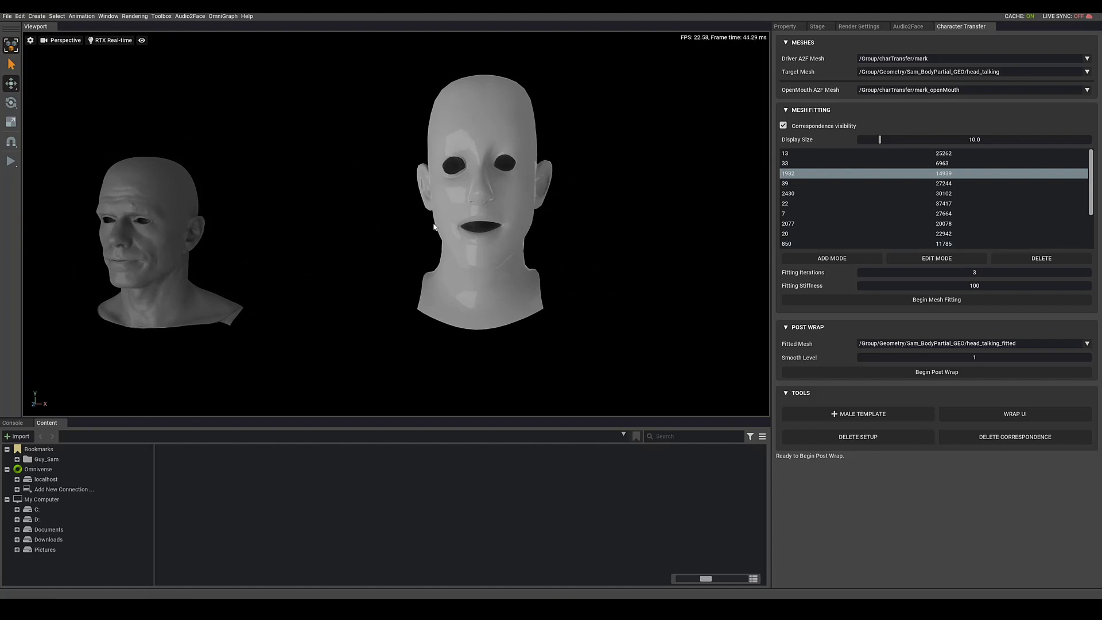
{"action": "left_click_drag", "start_coordinate": [516, 253], "coordinate": [570, 209], "text": "alt"}
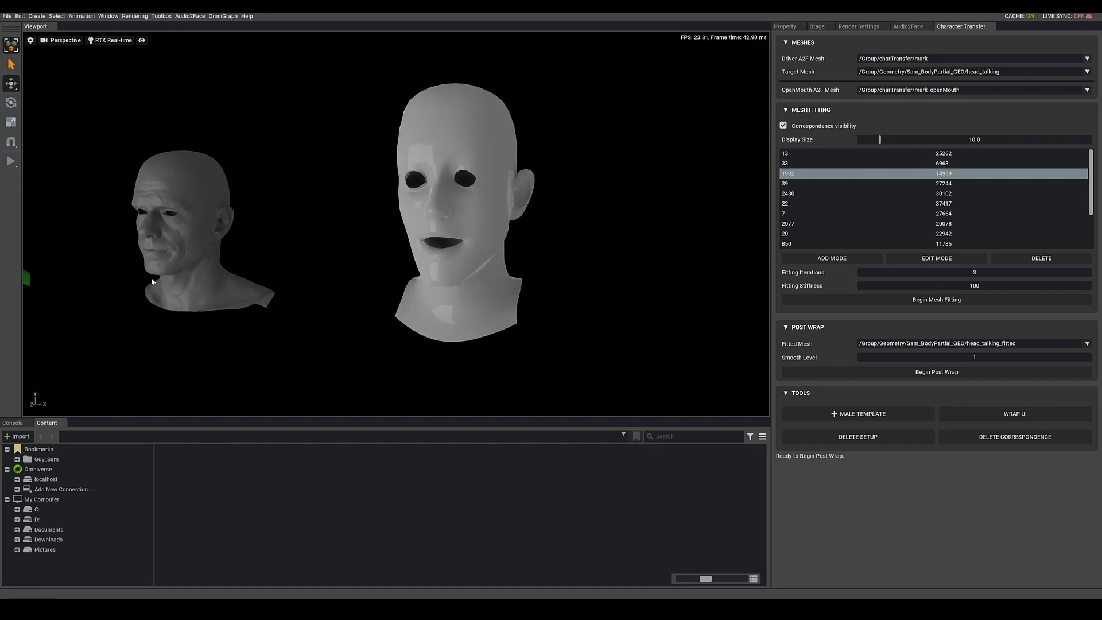
{"action": "left_click", "coordinate": [821, 27]}
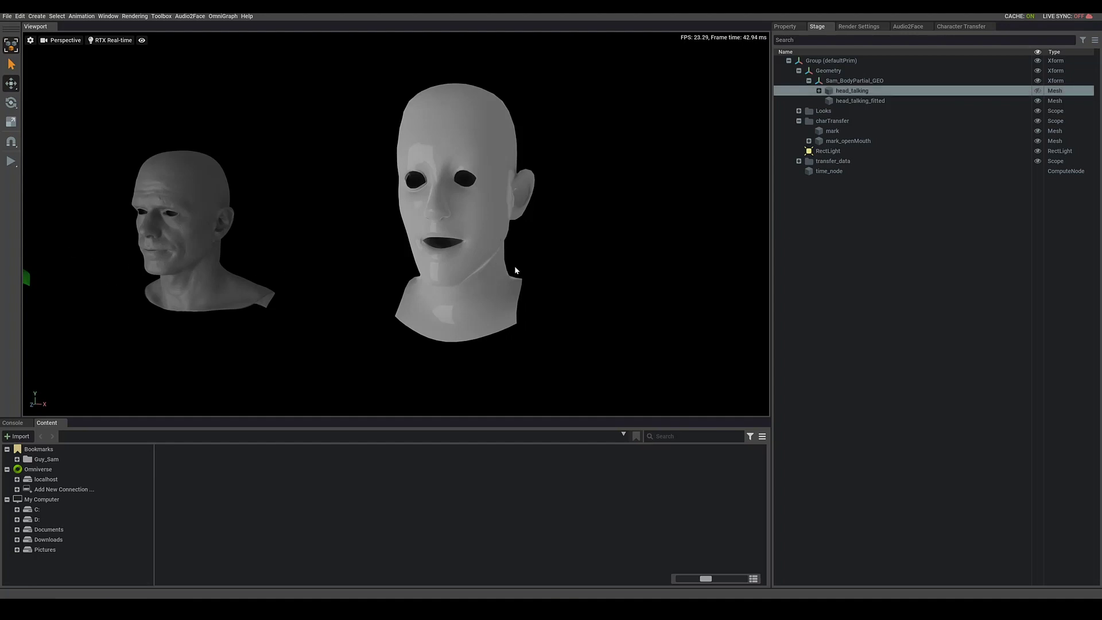
Run the post wrap with the head_talking_fitted mesh and frame the resulting head together with the green and grey heads
{"action": "left_click", "coordinate": [963, 29]}
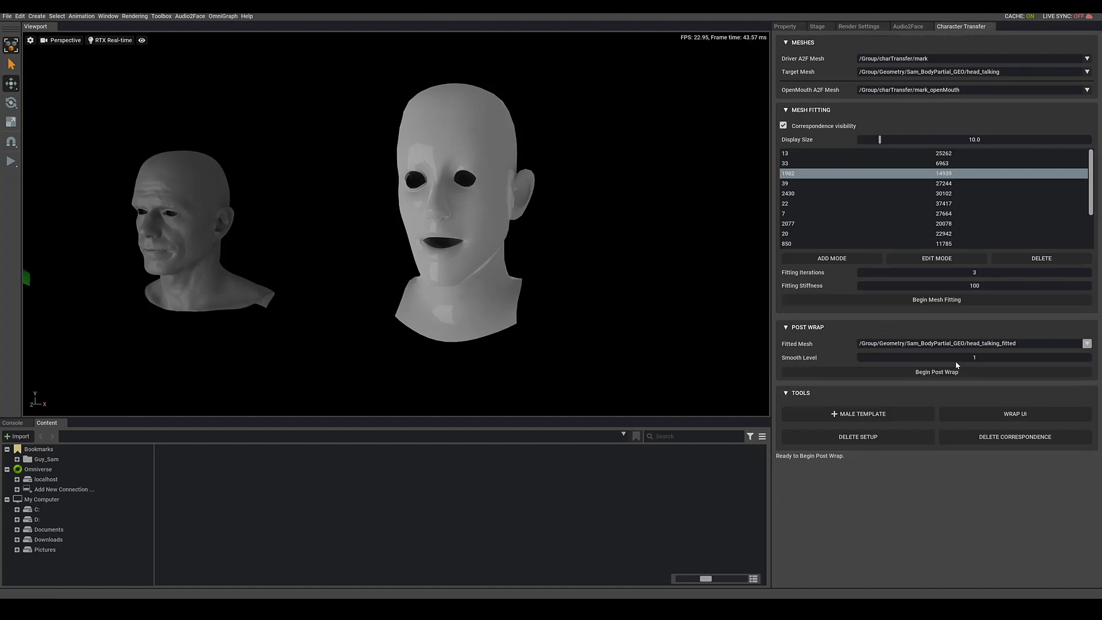
{"action": "left_click", "coordinate": [939, 372]}
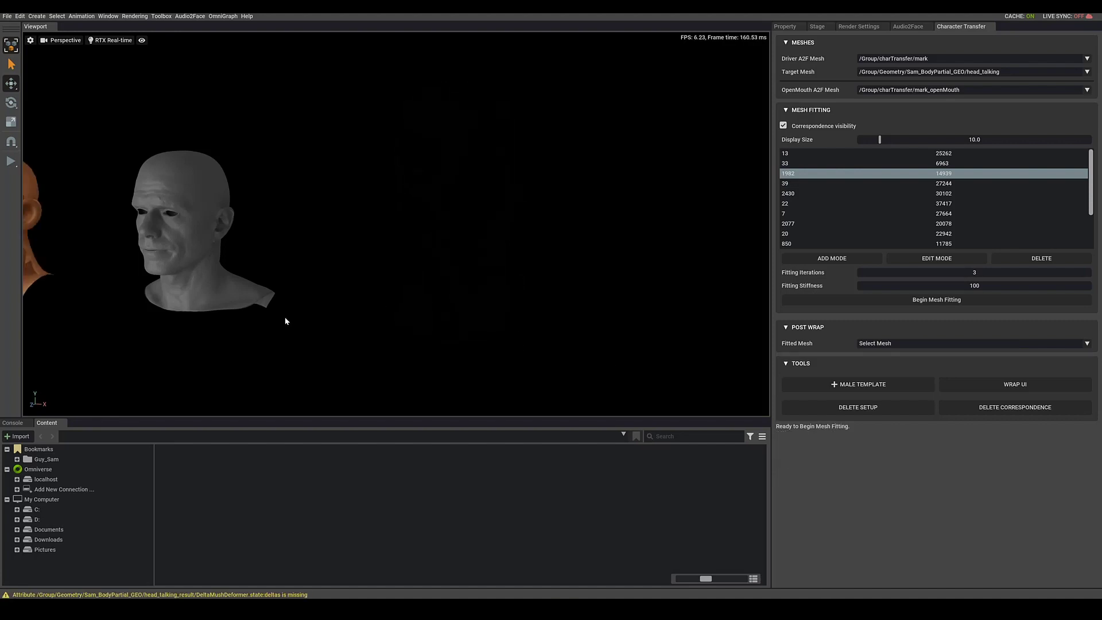
{"action": "right_click_drag", "start_coordinate": [399, 318], "coordinate": [297, 286]}
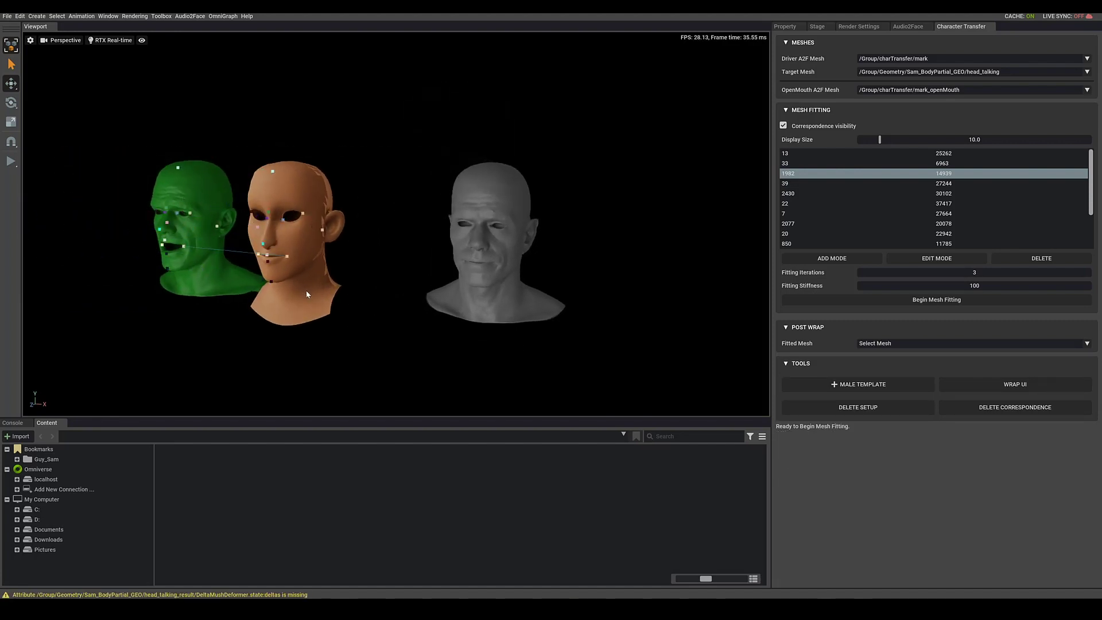
{"action": "left_click", "coordinate": [306, 294]}
{"action": "right_click_drag", "start_coordinate": [320, 325], "coordinate": [395, 327]}
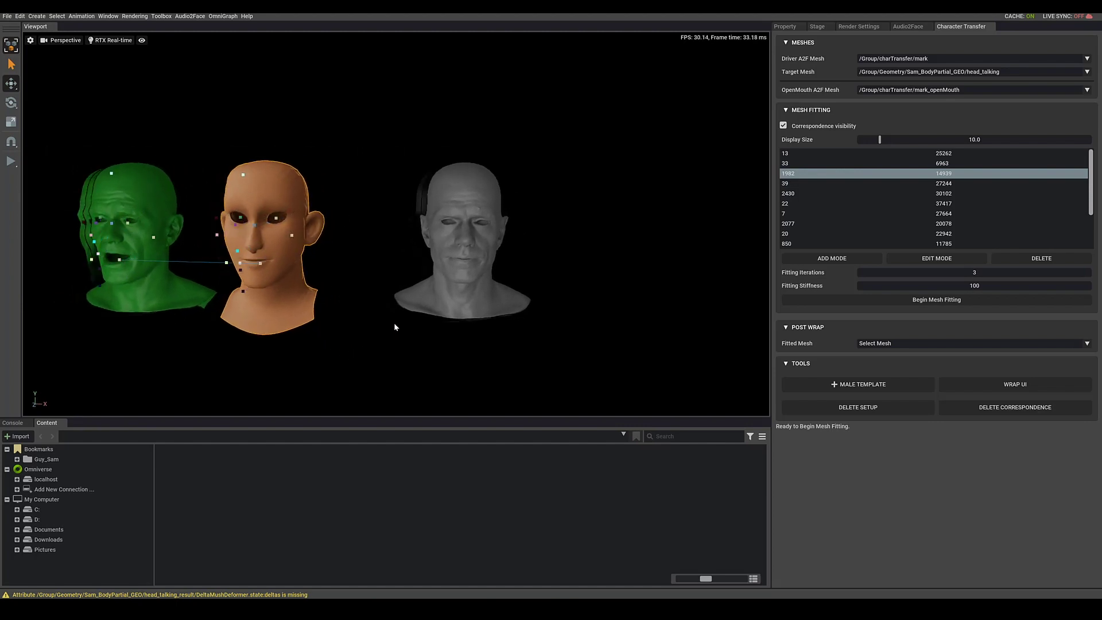
{"action": "key", "text": "f"}
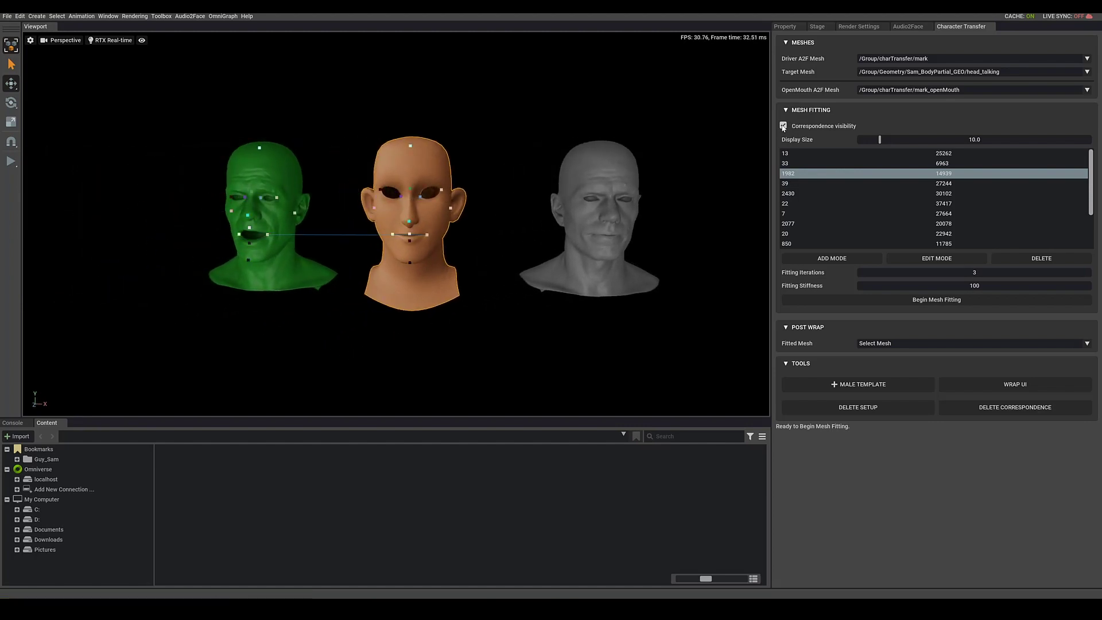
Hide the correspondence points and the green mark_openMouth head so only the custom head and the grey driver head show
{"action": "left_click", "coordinate": [784, 126]}
{"action": "left_click", "coordinate": [818, 27]}
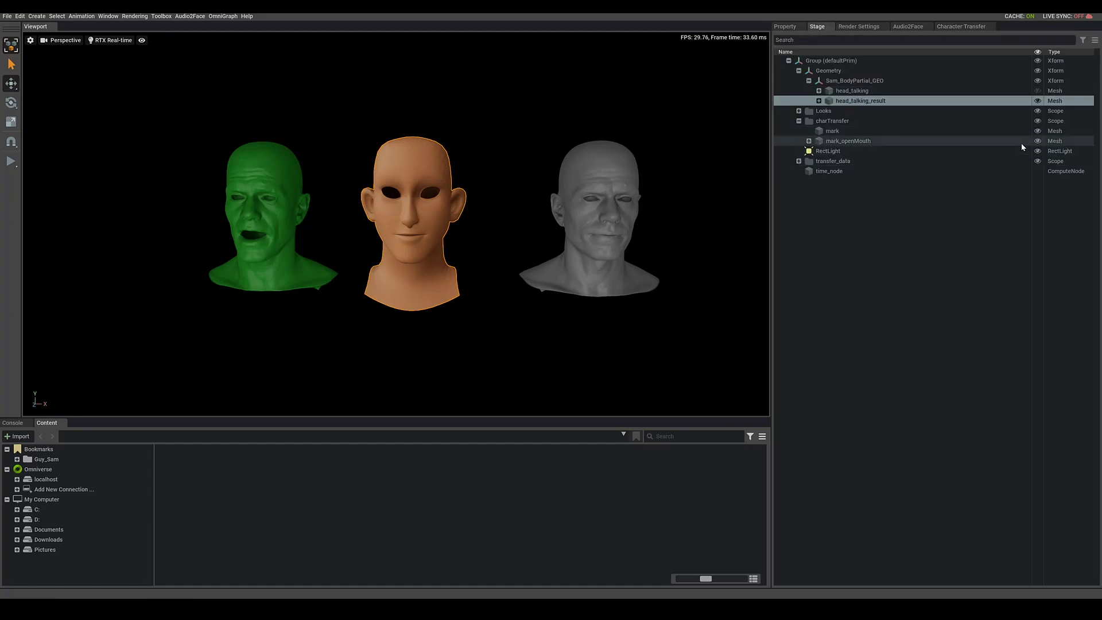
{"action": "left_click", "coordinate": [1038, 141]}
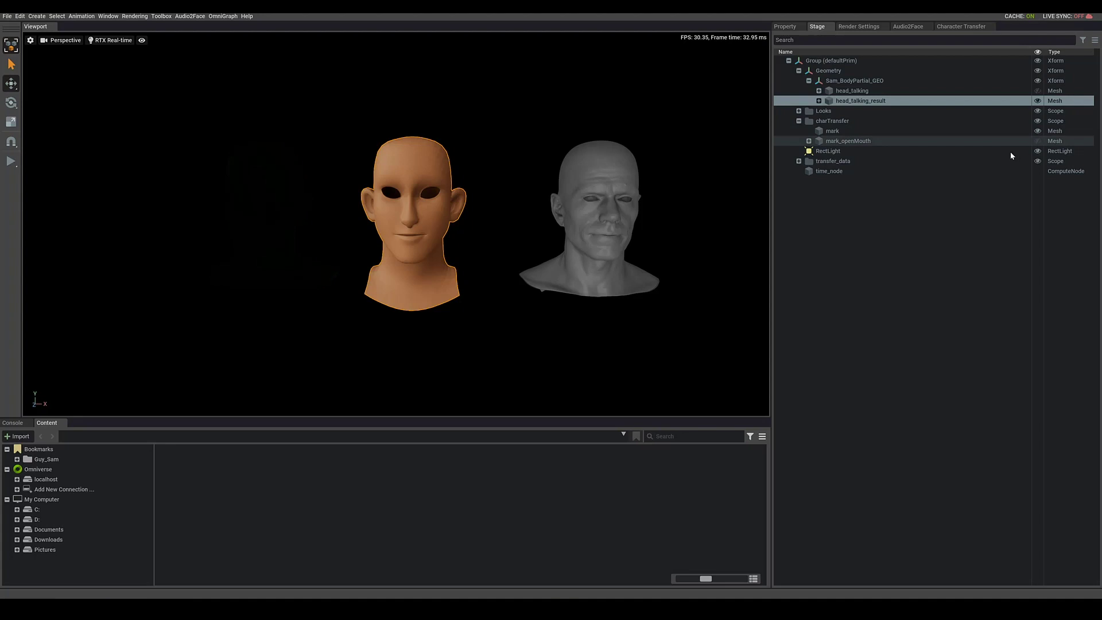
Create an A2F pipeline for the grey mark head and attach the new A2F instance to that mesh
{"action": "left_click", "coordinate": [620, 181]}
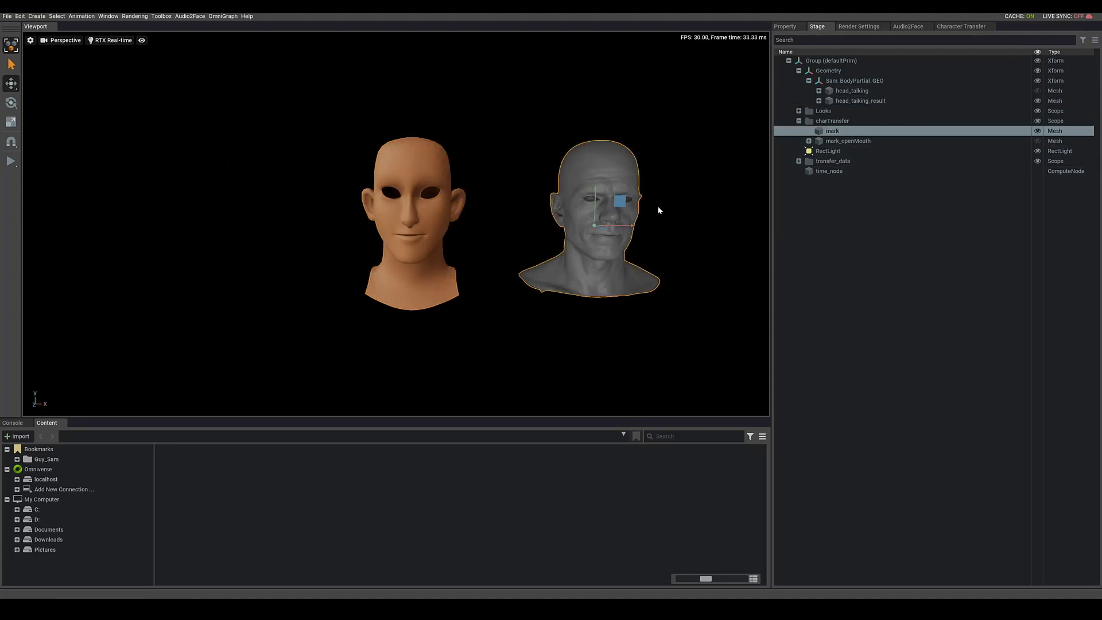
{"action": "left_click", "coordinate": [908, 26]}
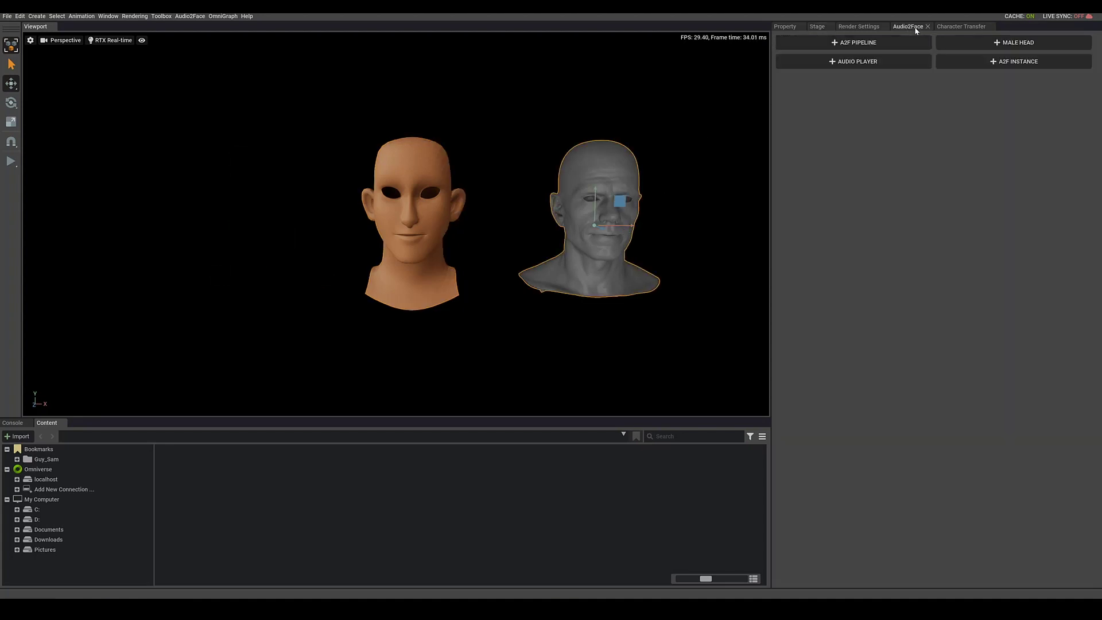
{"action": "left_click", "coordinate": [861, 46]}
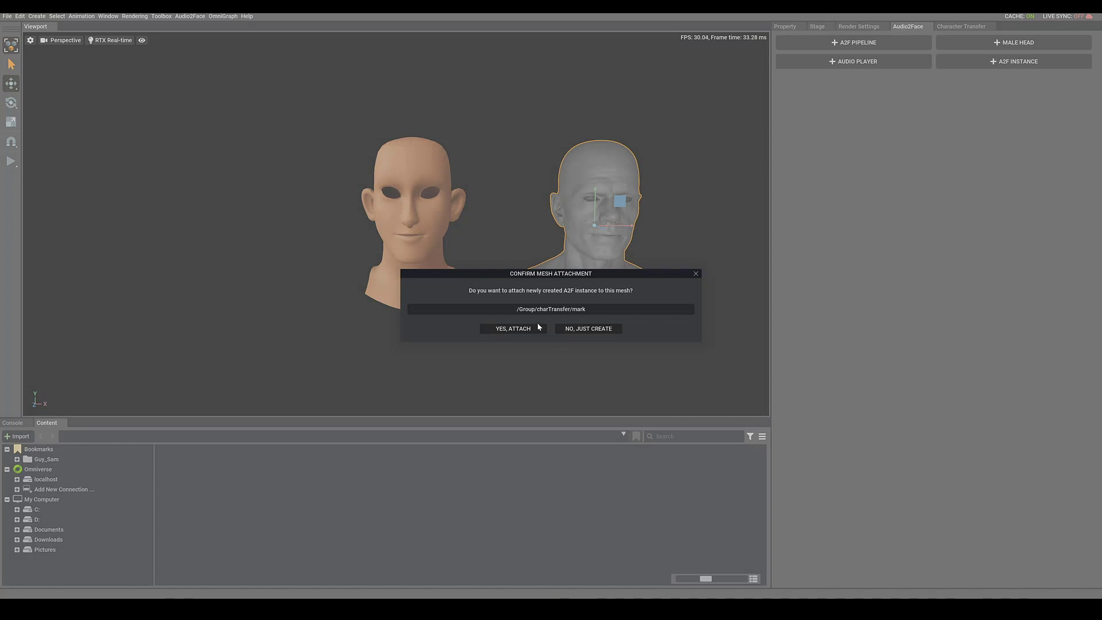
{"action": "left_click", "coordinate": [526, 331]}
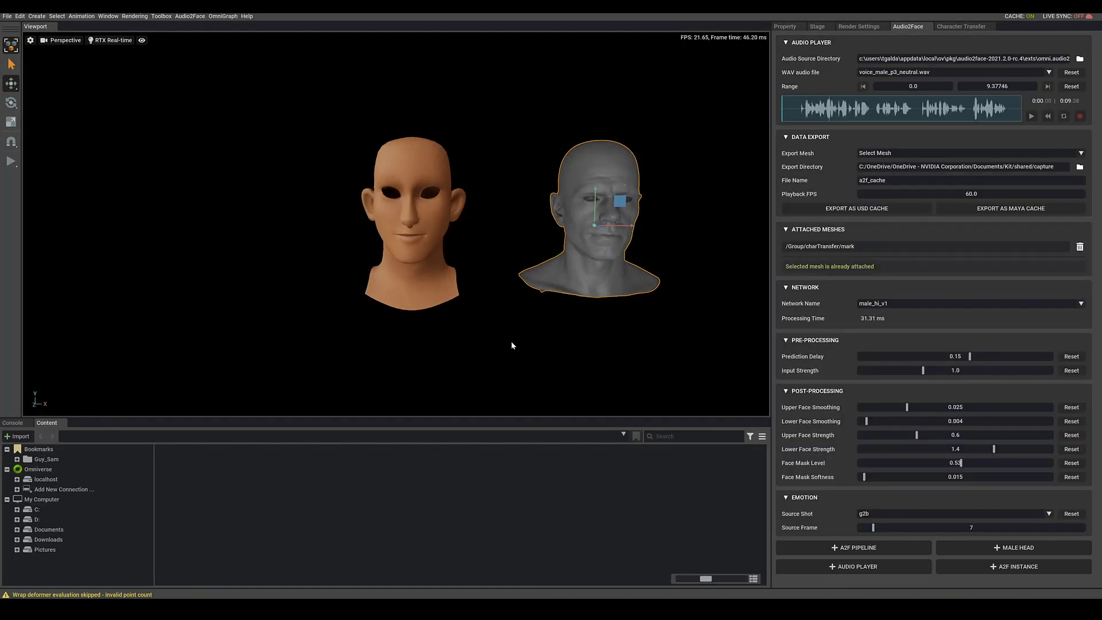
Play the voice_male_p3_neutral.wav track and examine the lip-sync on the custom head and the driver head from closer up
{"action": "middle_click_drag", "start_coordinate": [521, 343], "coordinate": [459, 354]}
{"action": "scroll", "coordinate": [458, 355], "scroll_direction": "up", "scroll_amount": 3}
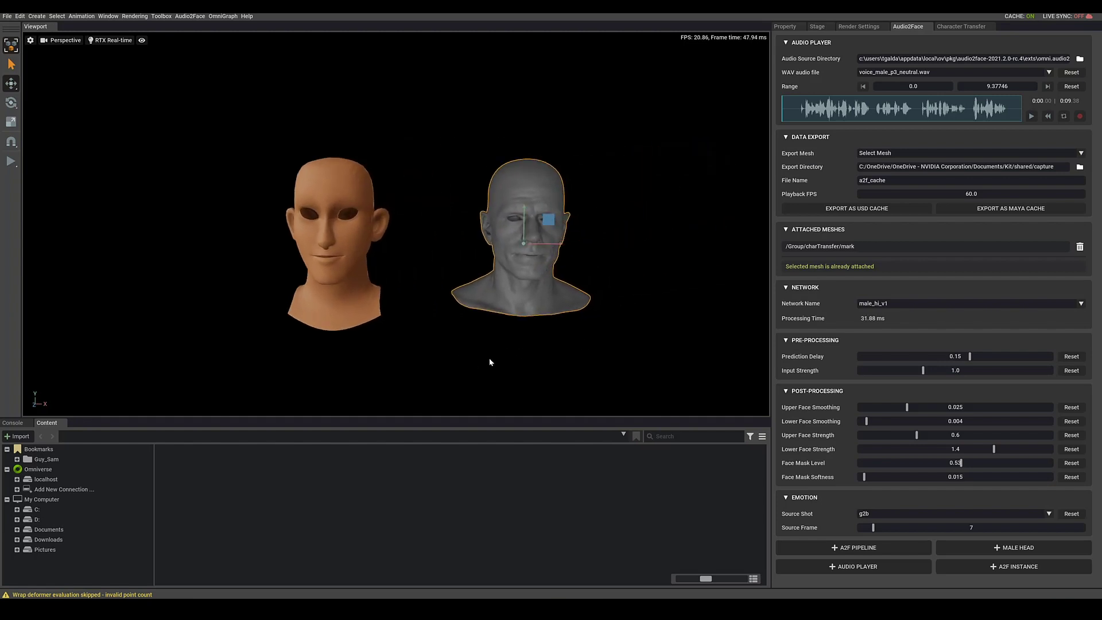
{"action": "left_click", "coordinate": [1030, 117]}
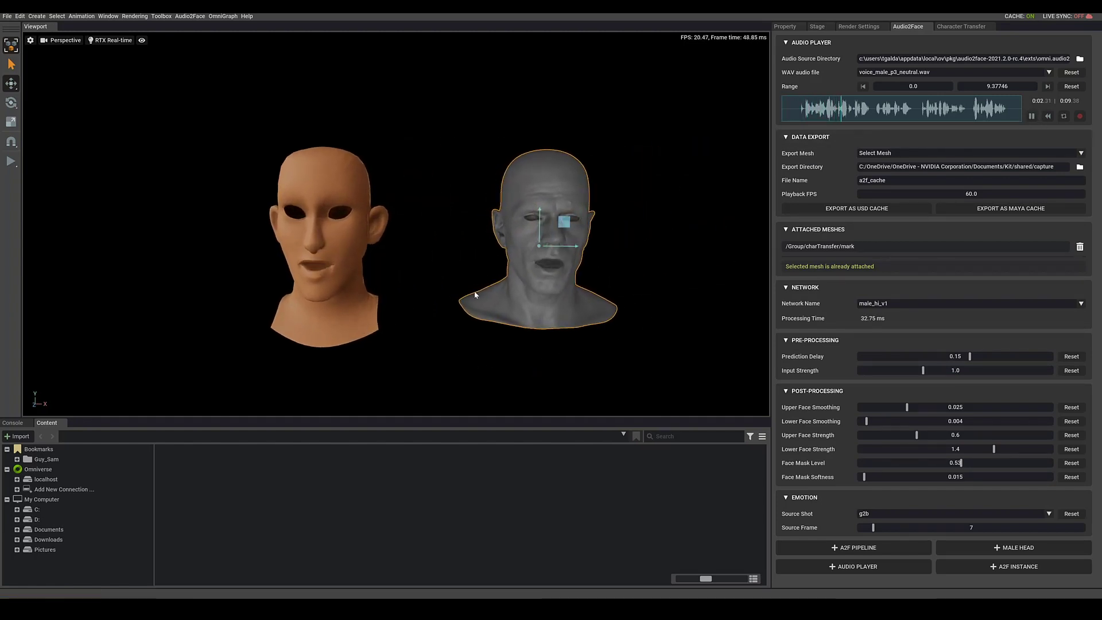
{"action": "scroll", "coordinate": [465, 290], "scroll_direction": "up", "scroll_amount": 3}
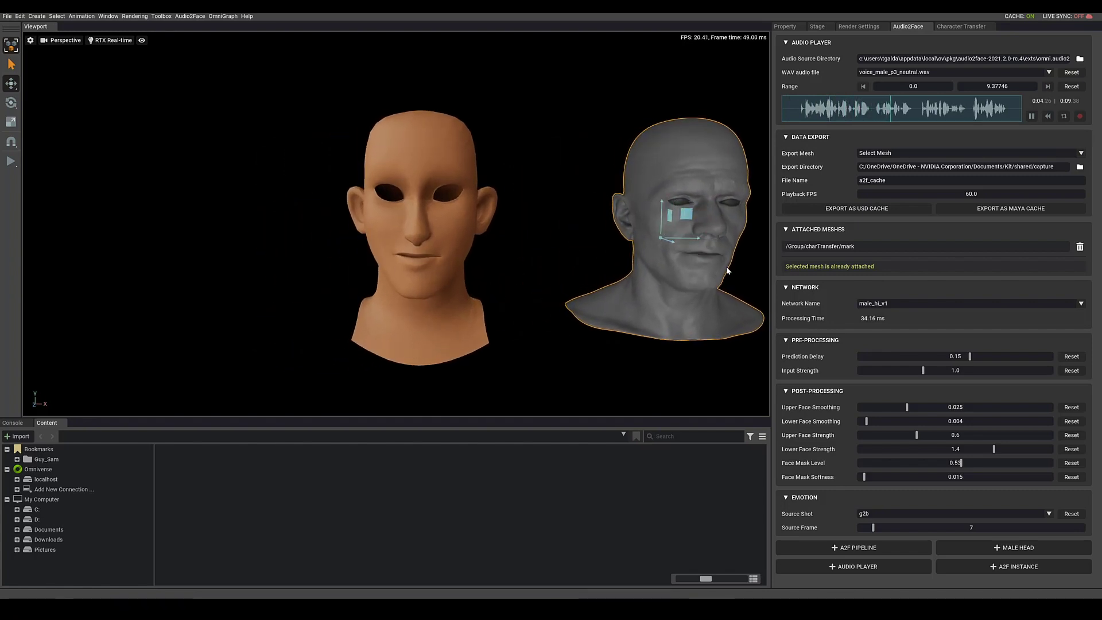
{"action": "middle_click_drag", "start_coordinate": [461, 292], "coordinate": [456, 253]}
{"action": "left_click_drag", "start_coordinate": [456, 256], "coordinate": [433, 290], "text": "alt"}
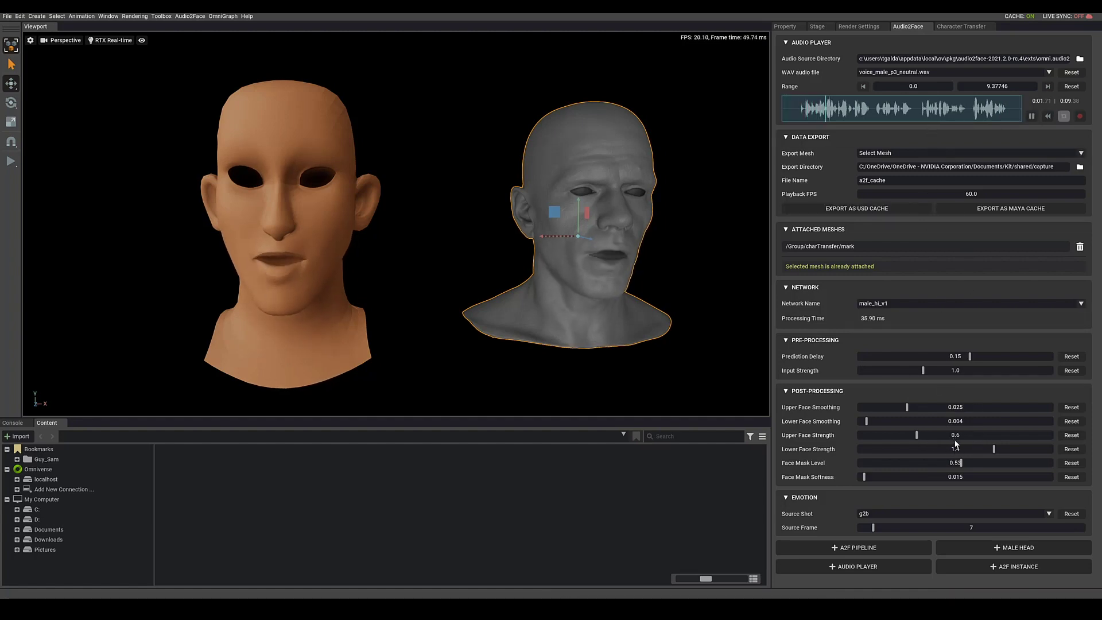
Try Lower Face Strength 1.836, Upper Face Strength 1.176 and Face Mask Level 0.694, and reset all three to their defaults
{"action": "left_click_drag", "start_coordinate": [997, 450], "coordinate": [1037, 449]}
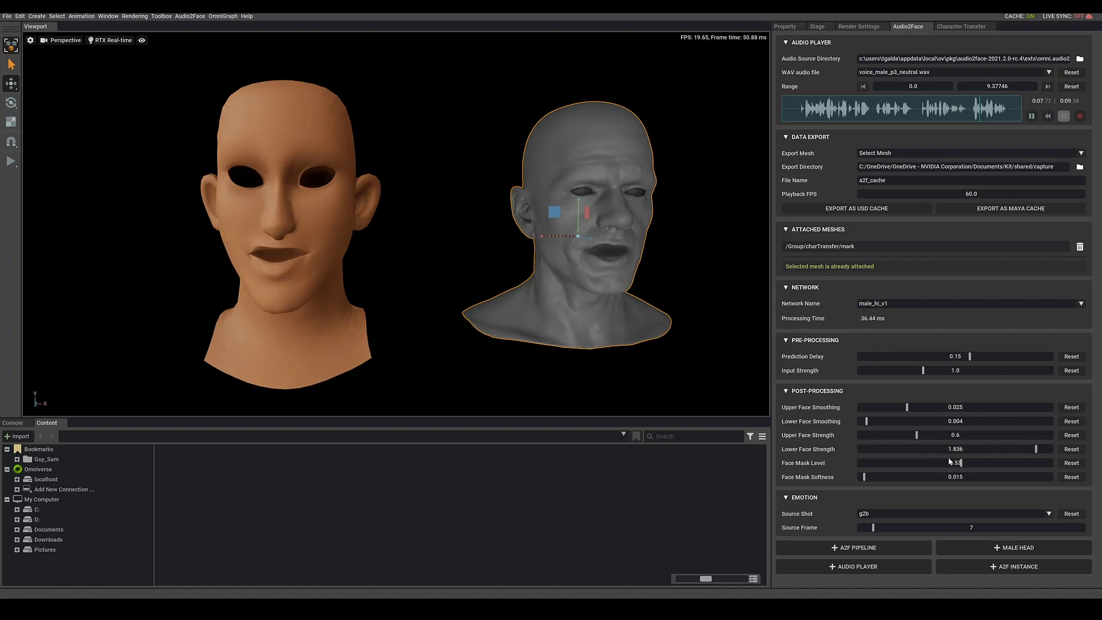
{"action": "left_click_drag", "start_coordinate": [921, 435], "coordinate": [928, 436]}
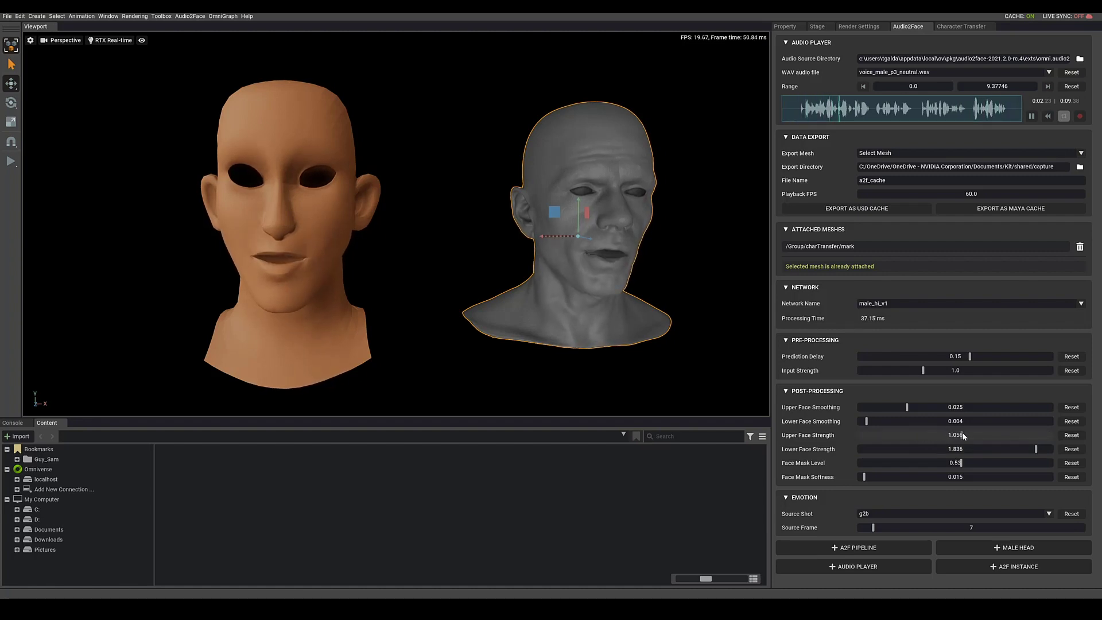
{"action": "left_click_drag", "start_coordinate": [964, 462], "coordinate": [1017, 462]}
{"action": "left_click", "coordinate": [1072, 463]}
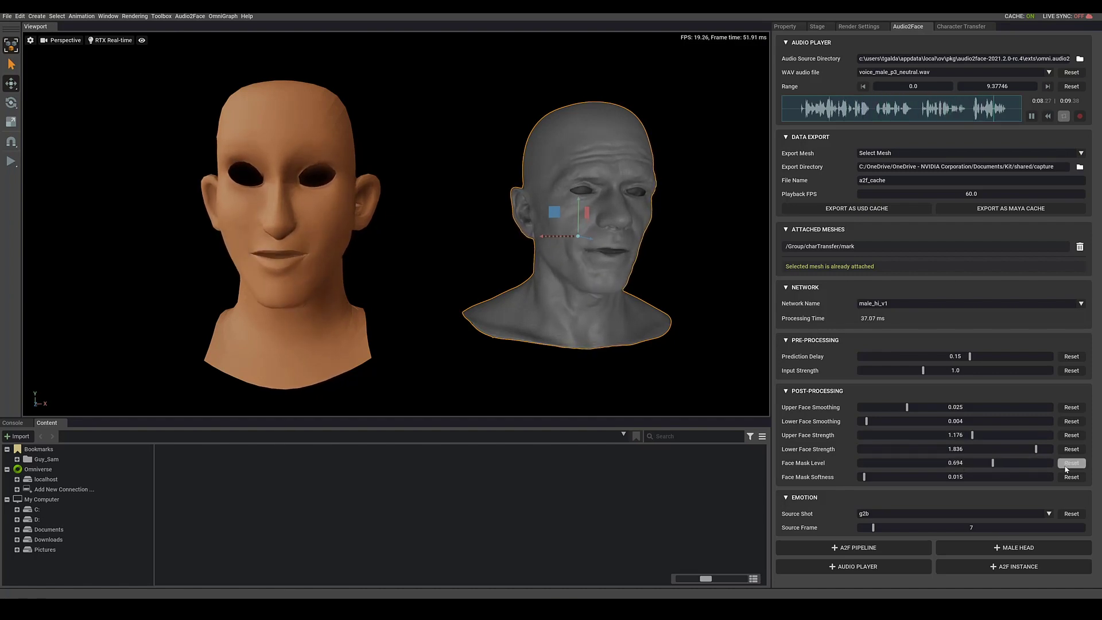
{"action": "left_click", "coordinate": [1072, 449]}
{"action": "left_click", "coordinate": [1071, 436]}
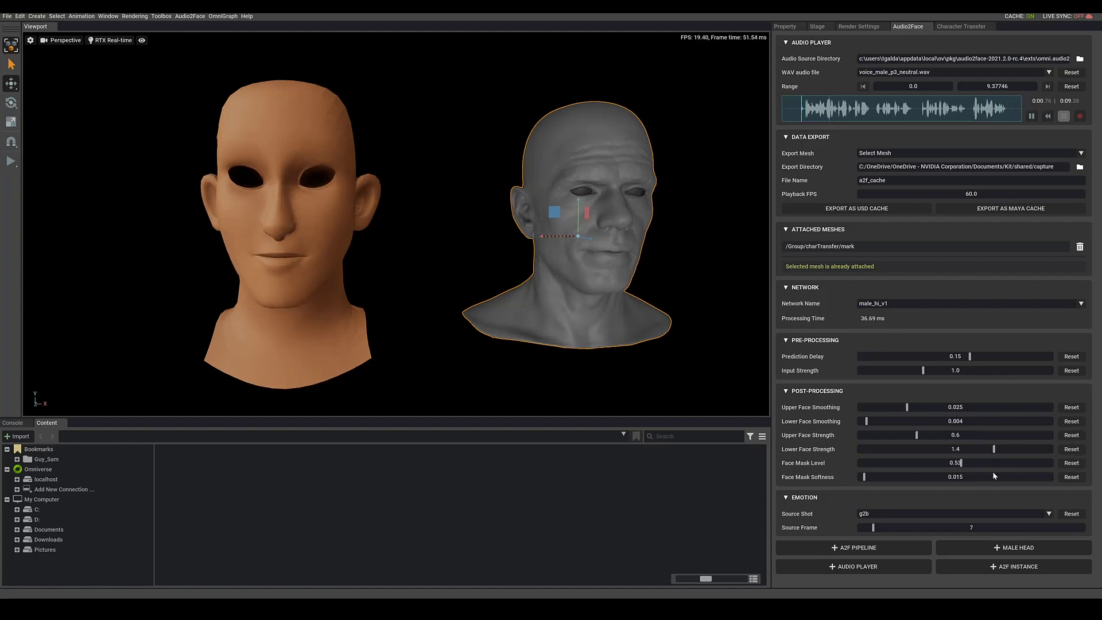
Try a Face Mask Softness of 0.2 during playback and restore it to 0.015
{"action": "double_click", "coordinate": [958, 477]}
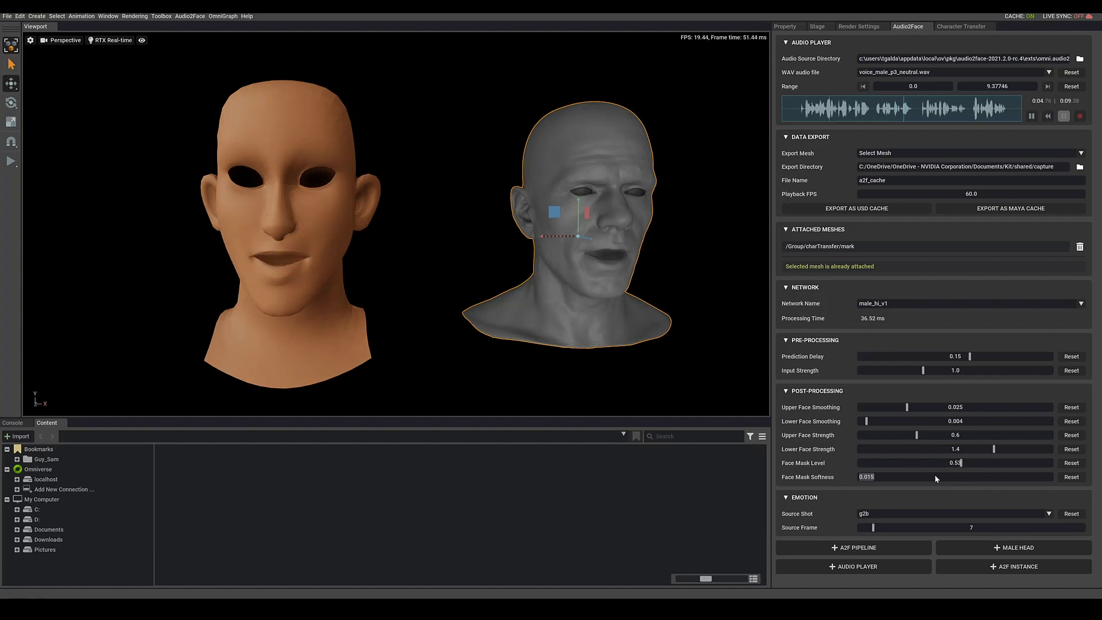
{"action": "type", "text": ".2"}
{"action": "key", "text": "Return"}
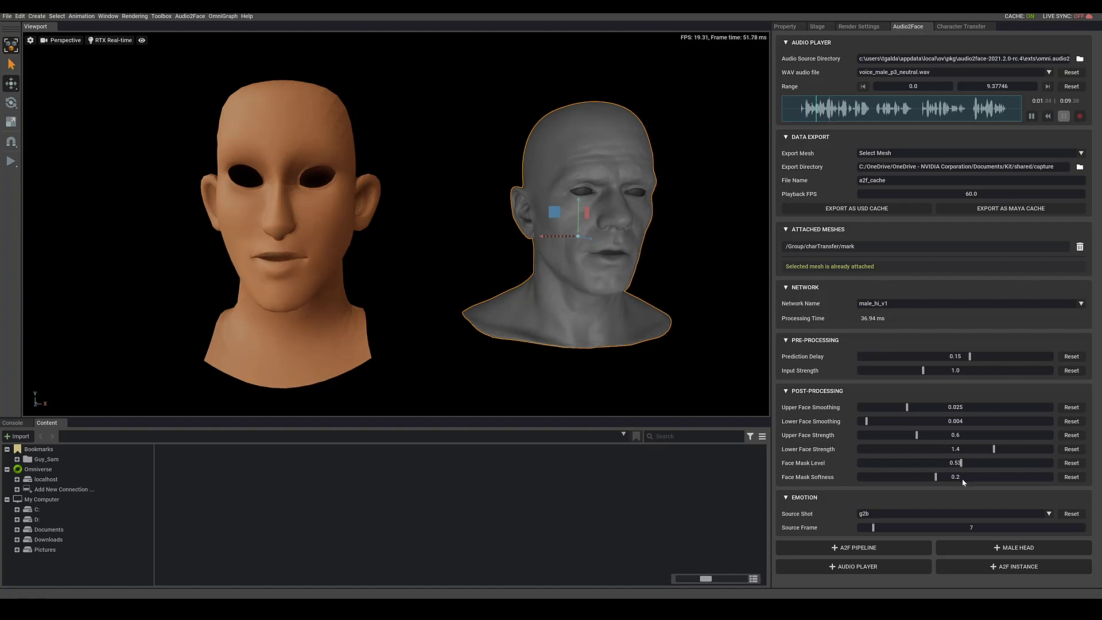
{"action": "double_click", "coordinate": [1023, 477]}
{"action": "type", "text": "0.015"}
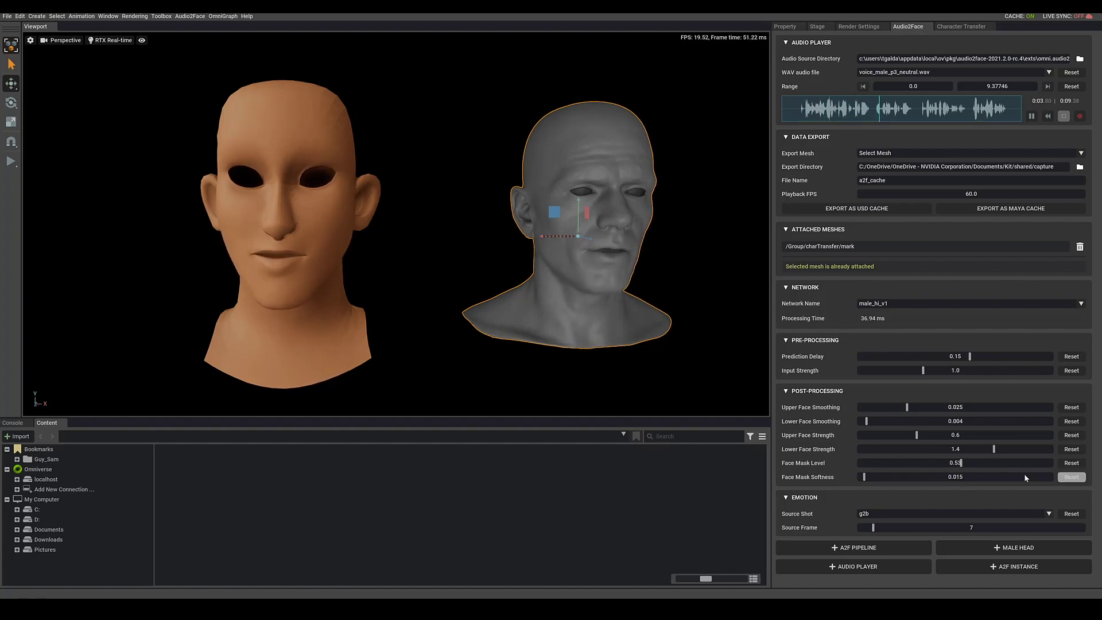
{"action": "key", "text": "Return"}
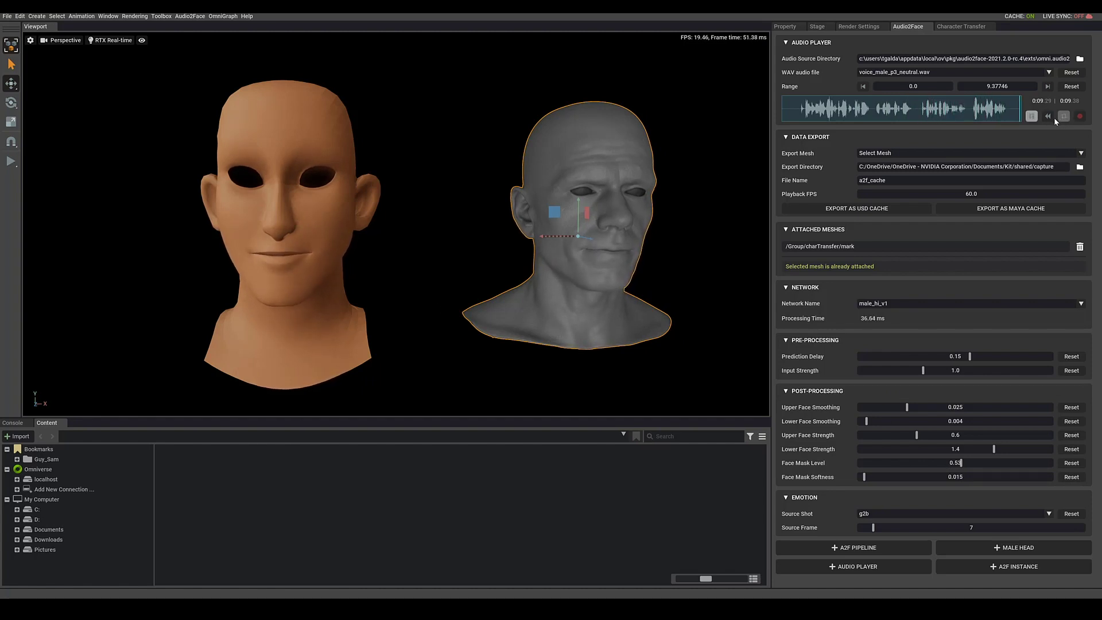
Pause the sample track, open the microphone recorder and record a voice track with live mode on
{"action": "key", "text": "space"}
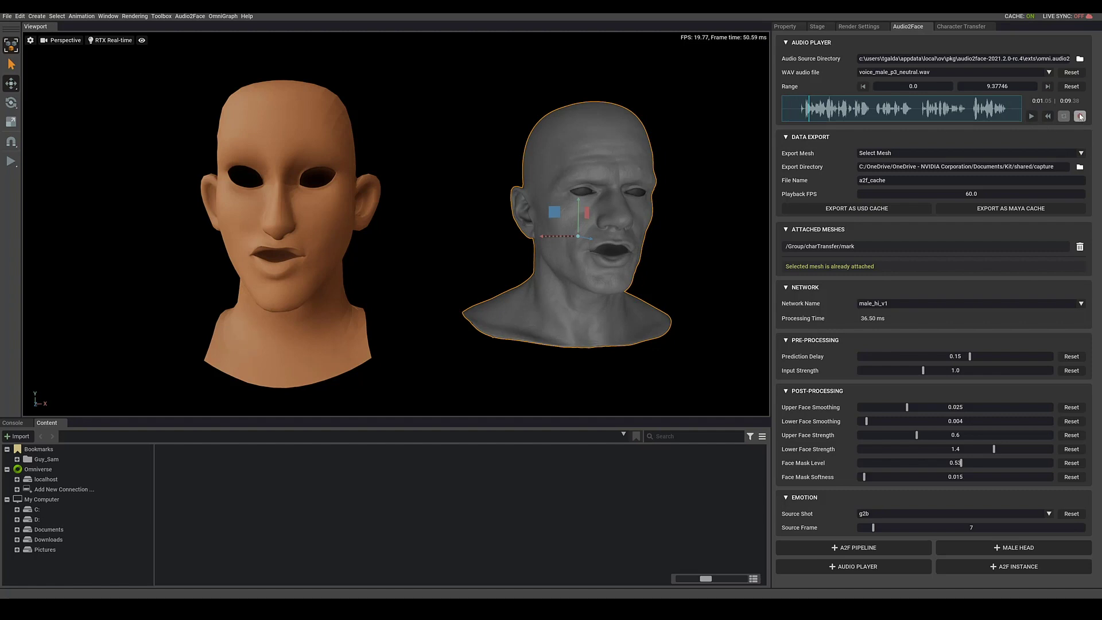
{"action": "left_click", "coordinate": [1080, 117]}
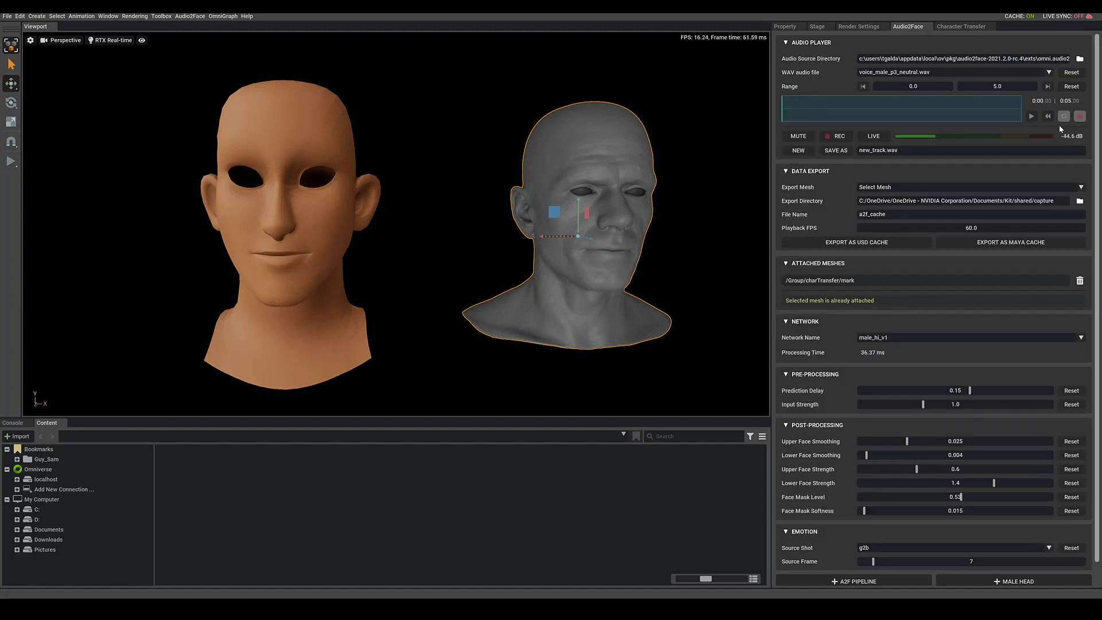
{"action": "left_click", "coordinate": [873, 136]}
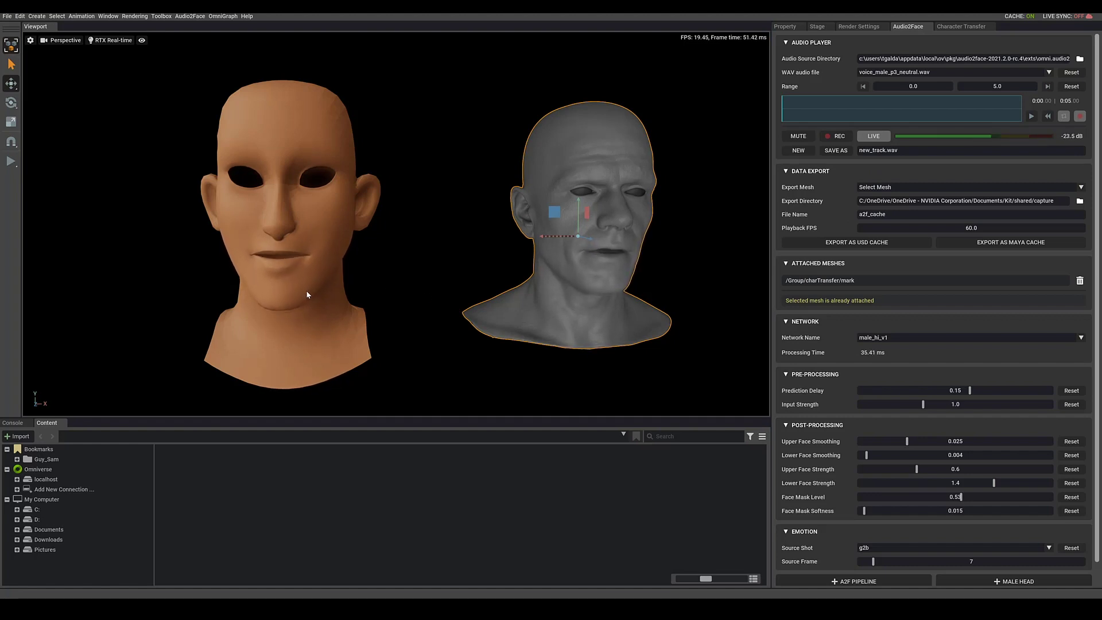
{"action": "left_click", "coordinate": [840, 136]}
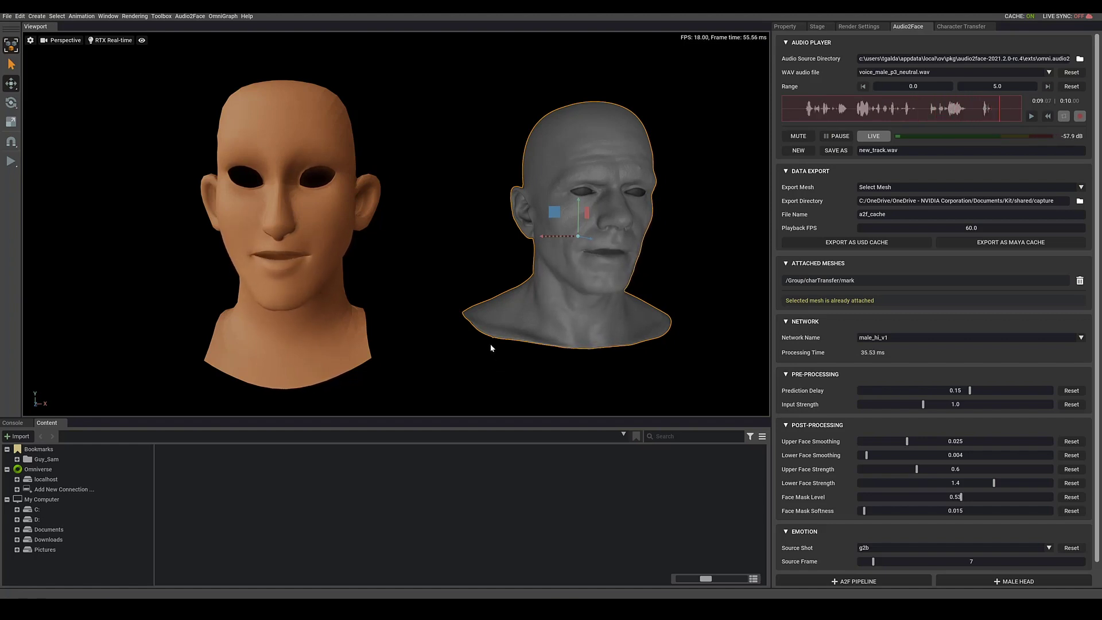
{"action": "left_click", "coordinate": [838, 135]}
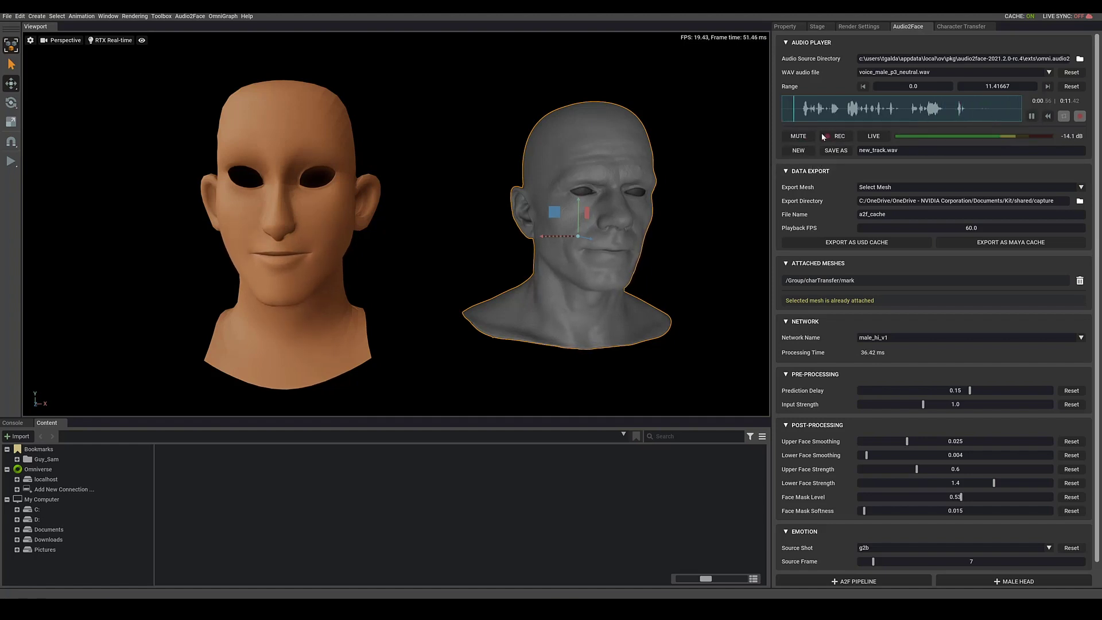
Start a new empty track and record a fresh voice take about 6.8 seconds long
{"action": "left_click", "coordinate": [808, 154]}
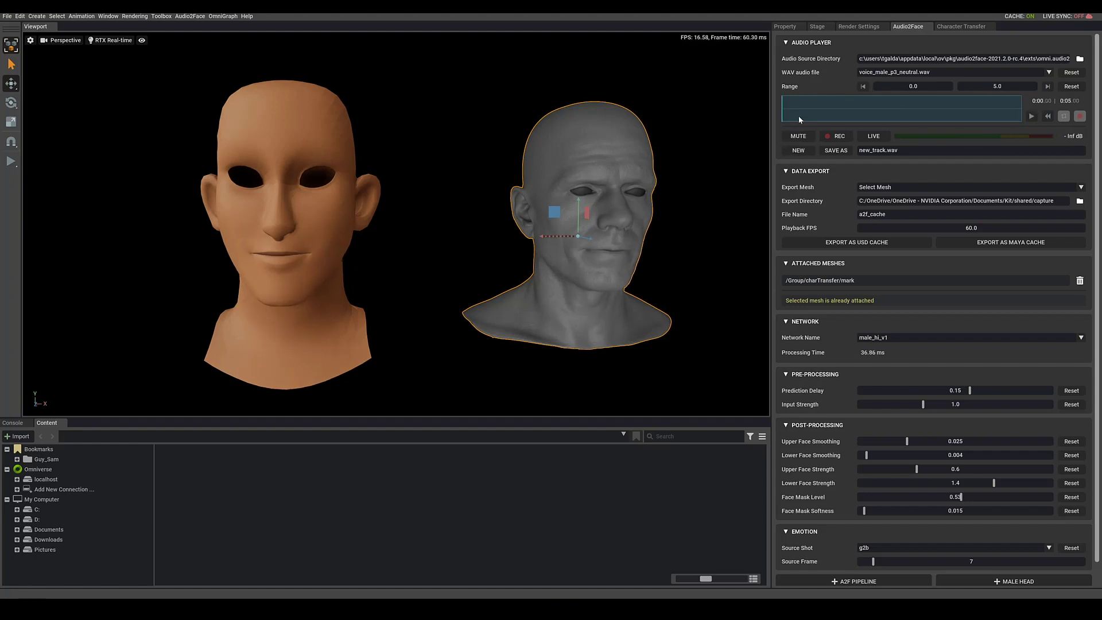
{"action": "left_click", "coordinate": [836, 141]}
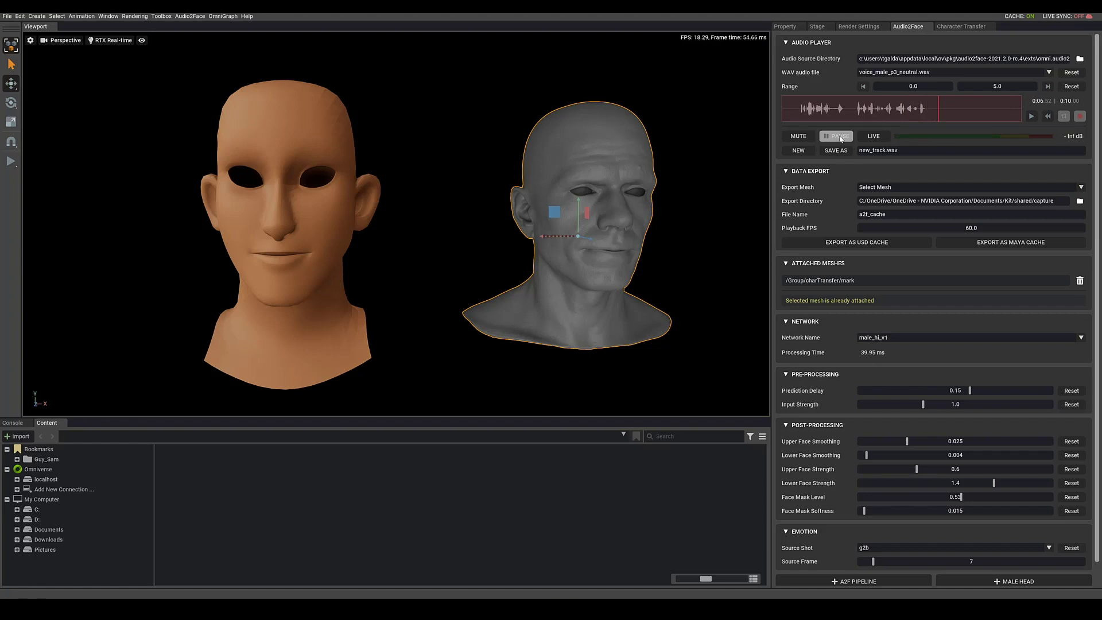
{"action": "left_click", "coordinate": [838, 137]}
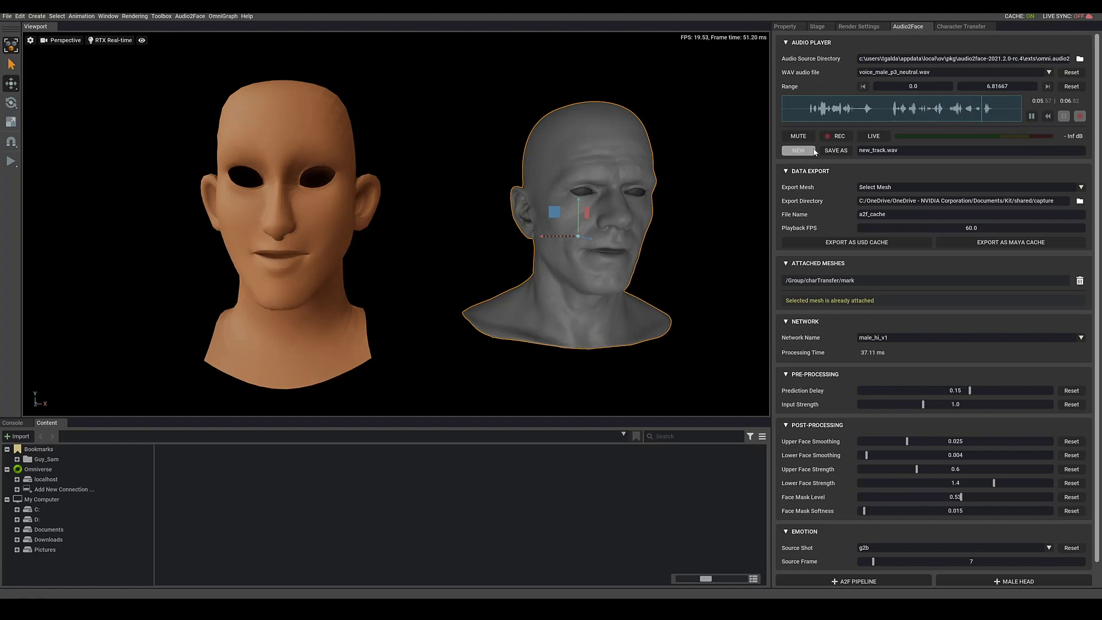
Save the recorded voice take as automatic.wav in the Guy_Sam folder
{"action": "double_click", "coordinate": [896, 150]}
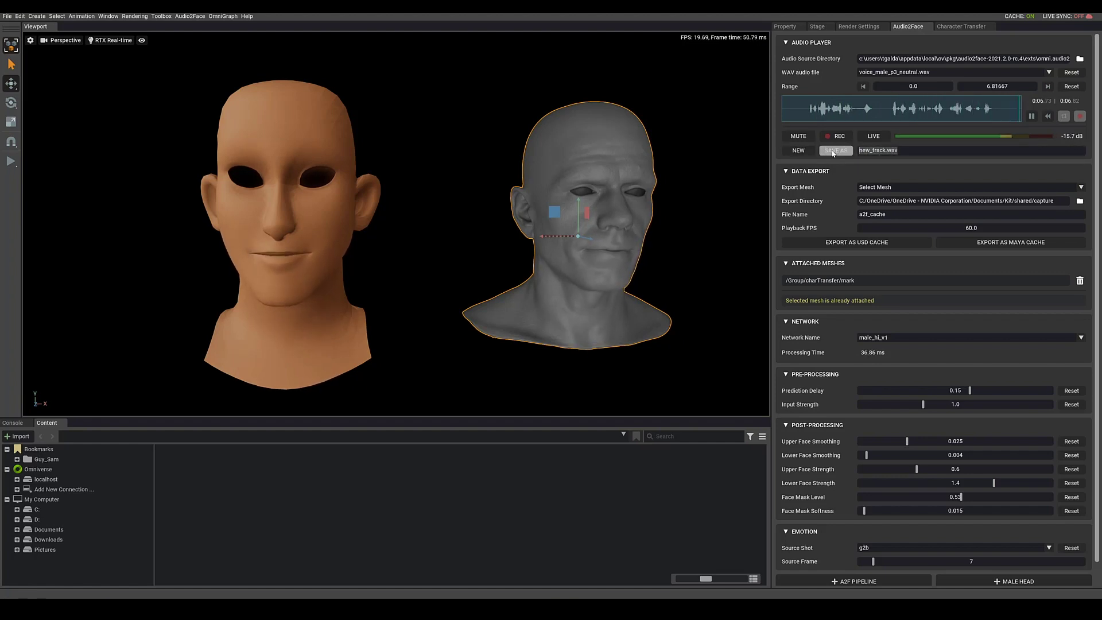
{"action": "left_click", "coordinate": [836, 150]}
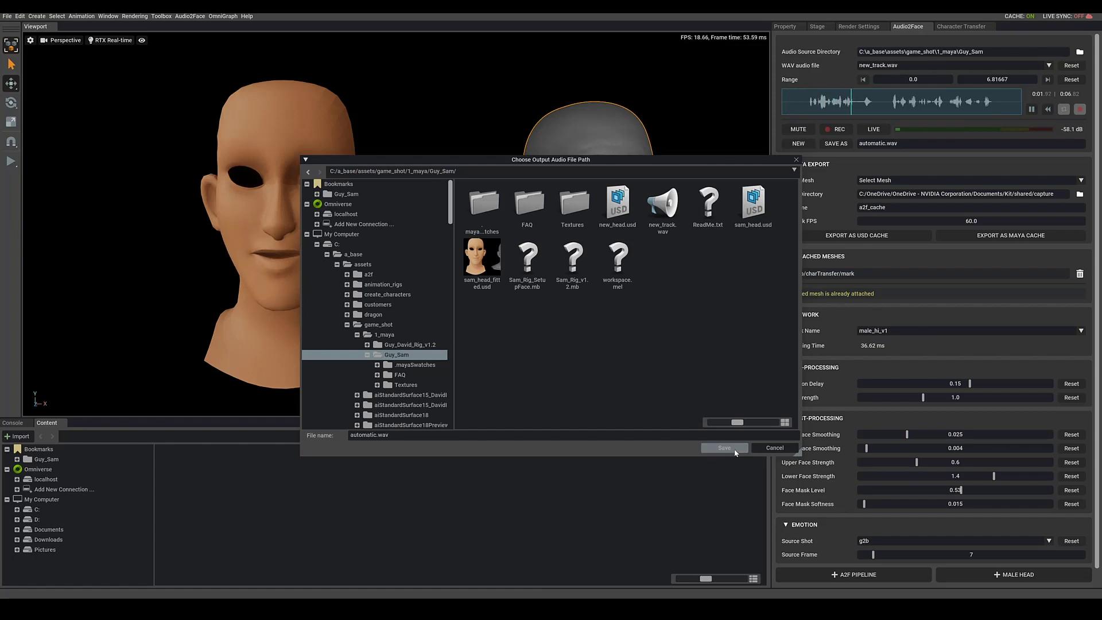
{"action": "left_click", "coordinate": [724, 448]}
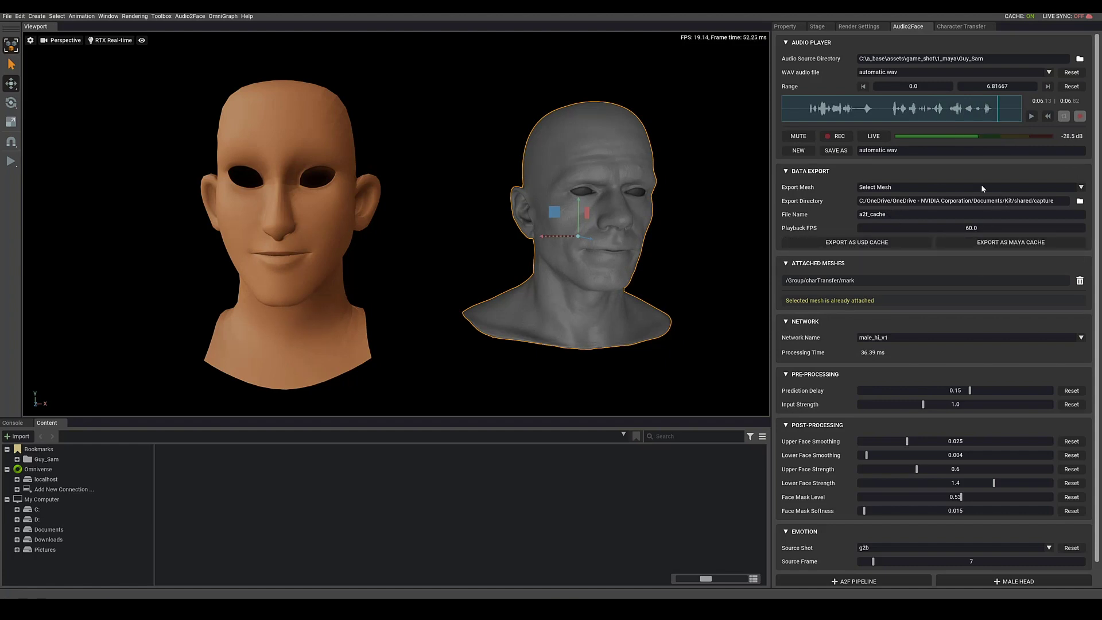
Set the data export to the head_talking_result mesh with a playback rate of 90 FPS, and close the microphone recorder
{"action": "left_click", "coordinate": [1079, 188]}
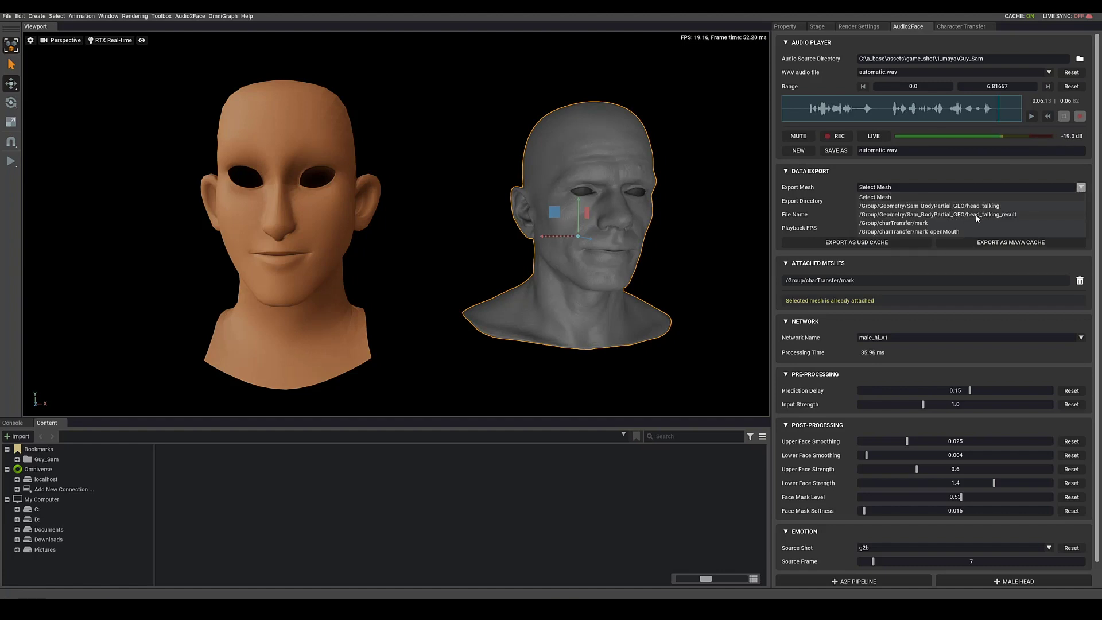
{"action": "left_click", "coordinate": [1008, 216]}
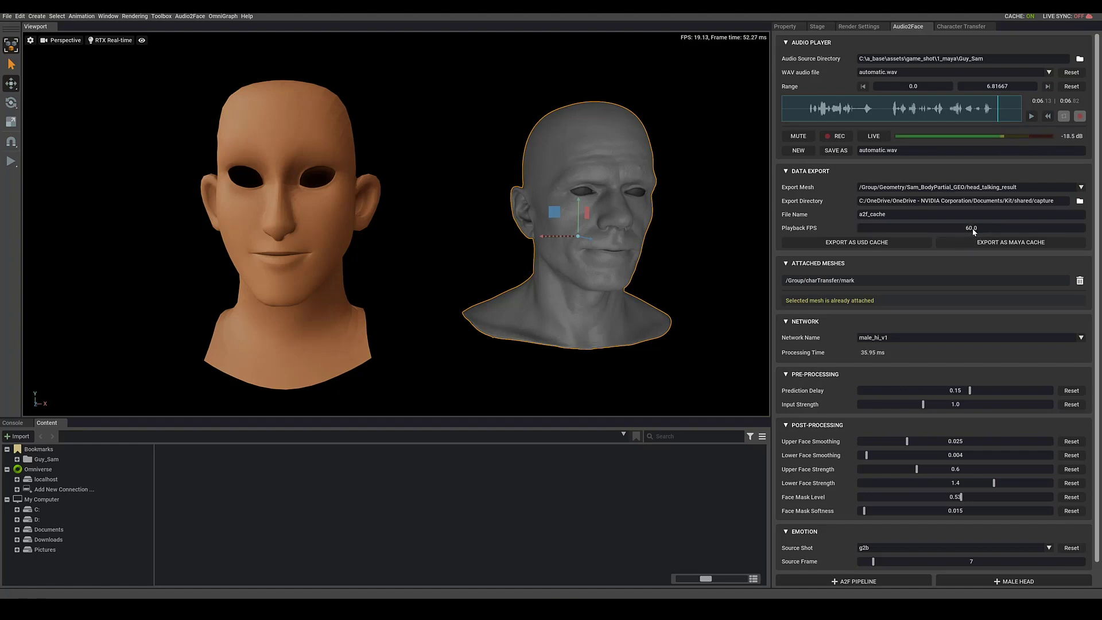
{"action": "double_click", "coordinate": [972, 228]}
{"action": "type", "text": "90"}
{"action": "left_click", "coordinate": [999, 242]}
{"action": "left_click", "coordinate": [1079, 116]}
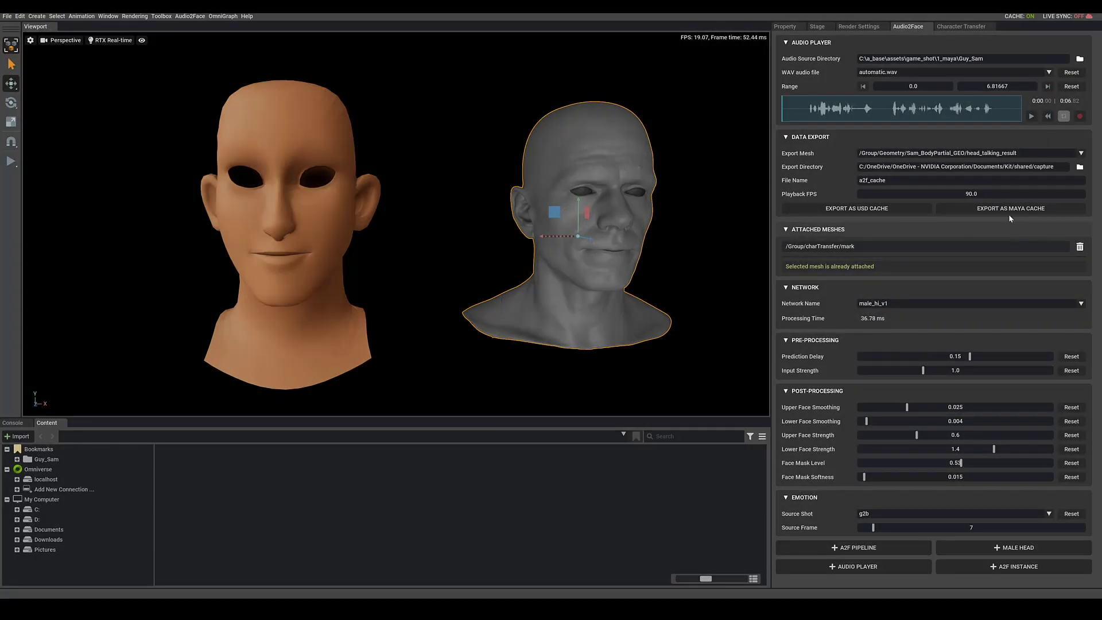
{"action": "left_click", "coordinate": [997, 212]}
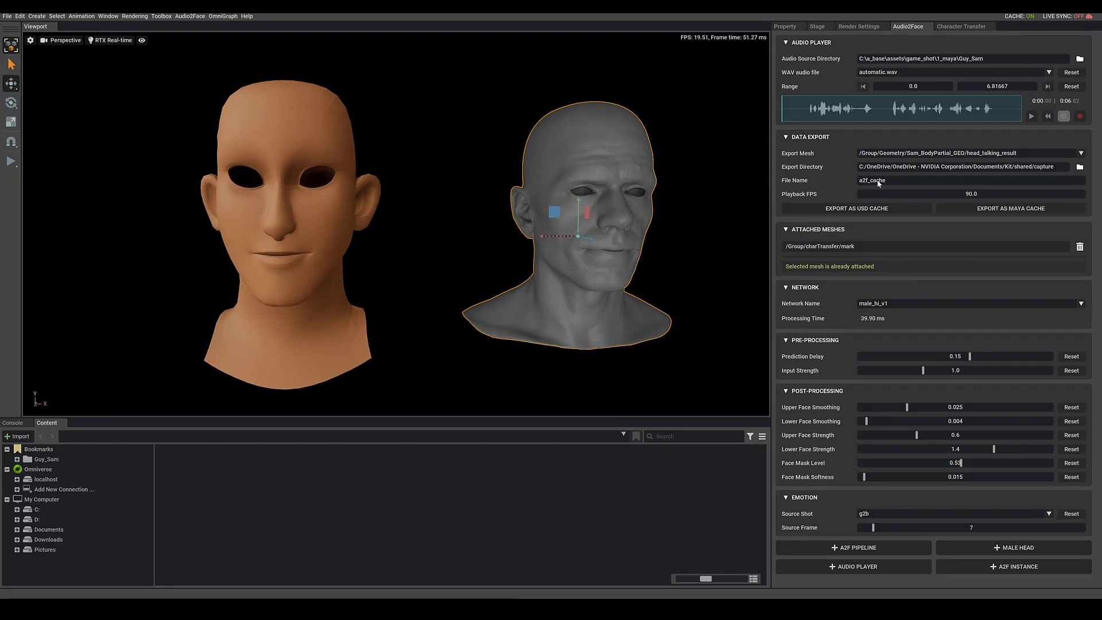
Set the export directory to C:/a_base/assets/game_shot/1_maya/Guy_Sam
{"action": "left_click", "coordinate": [1078, 167]}
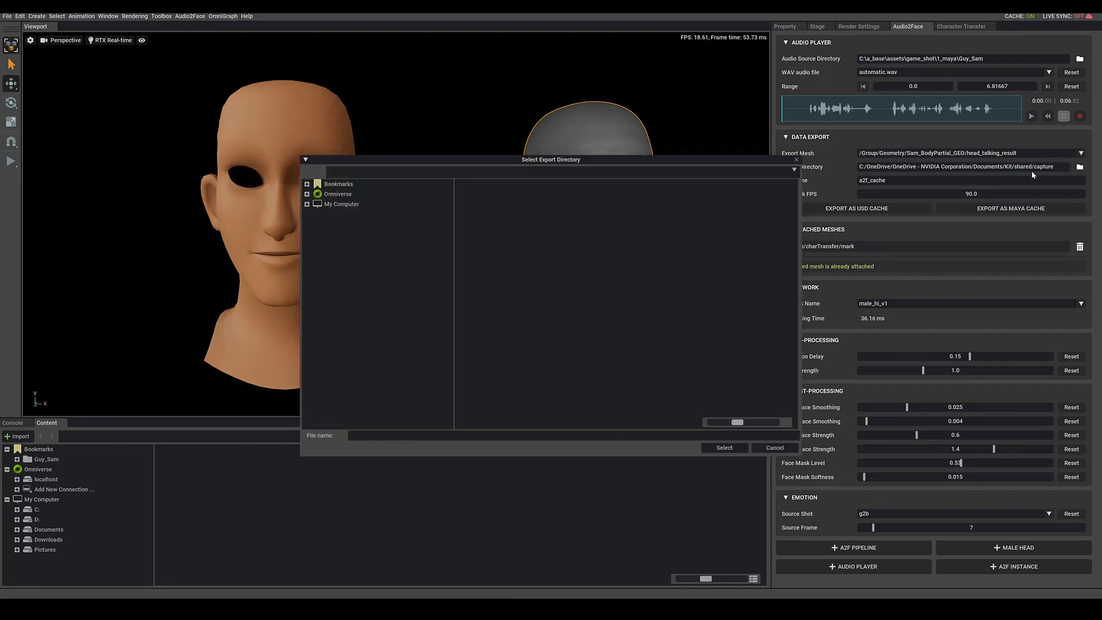
{"action": "left_click", "coordinate": [347, 215]}
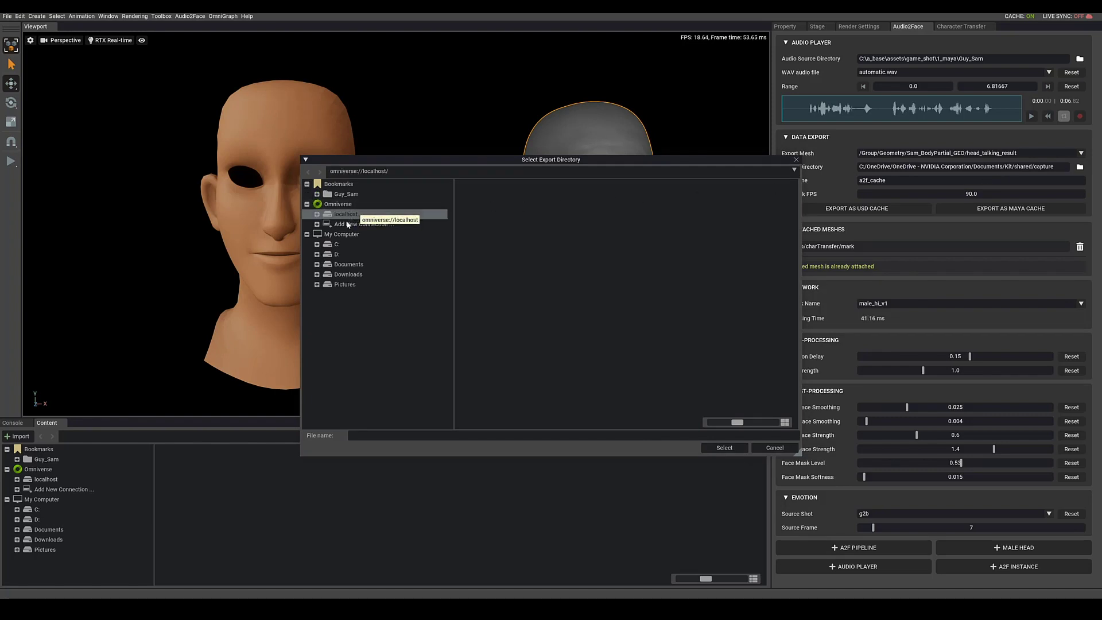
{"action": "left_click", "coordinate": [337, 245]}
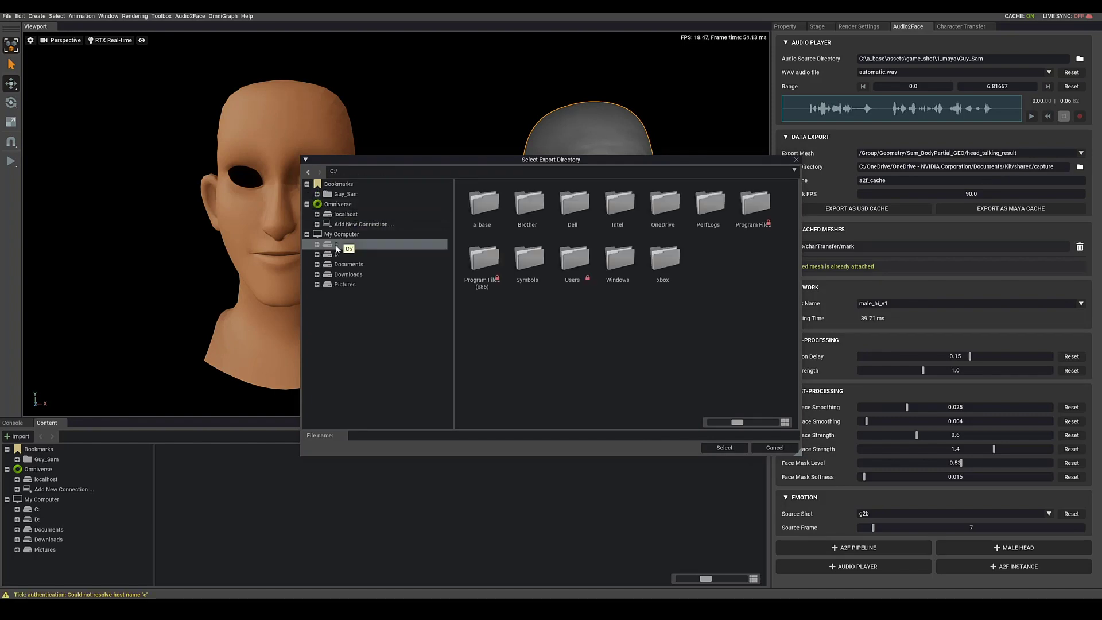
{"action": "double_click", "coordinate": [494, 210]}
{"action": "double_click", "coordinate": [493, 213]}
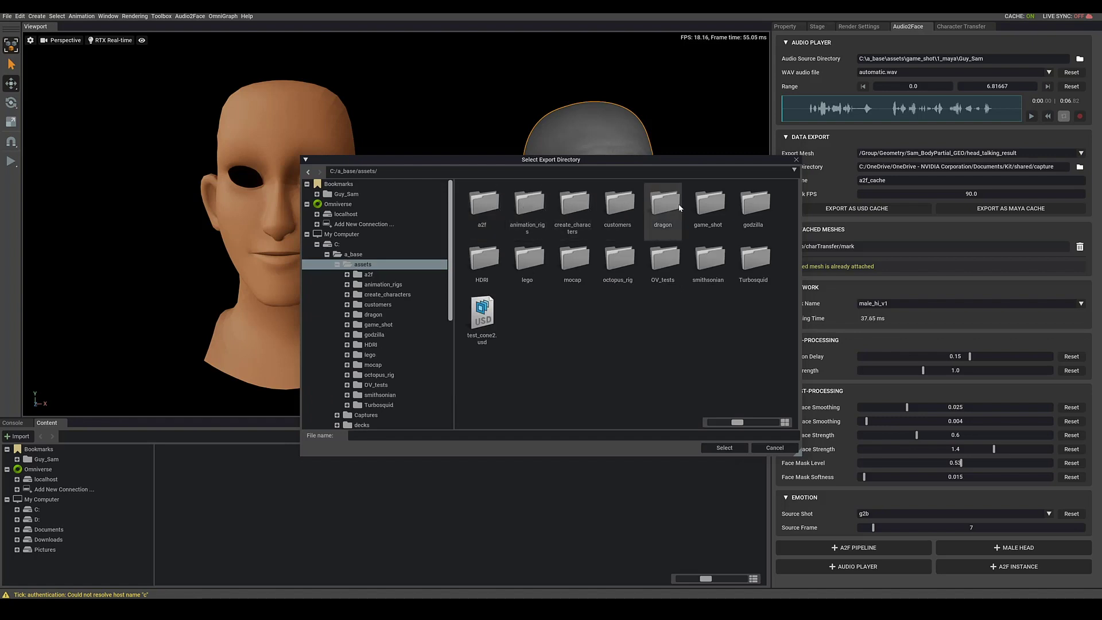
{"action": "left_click", "coordinate": [711, 207]}
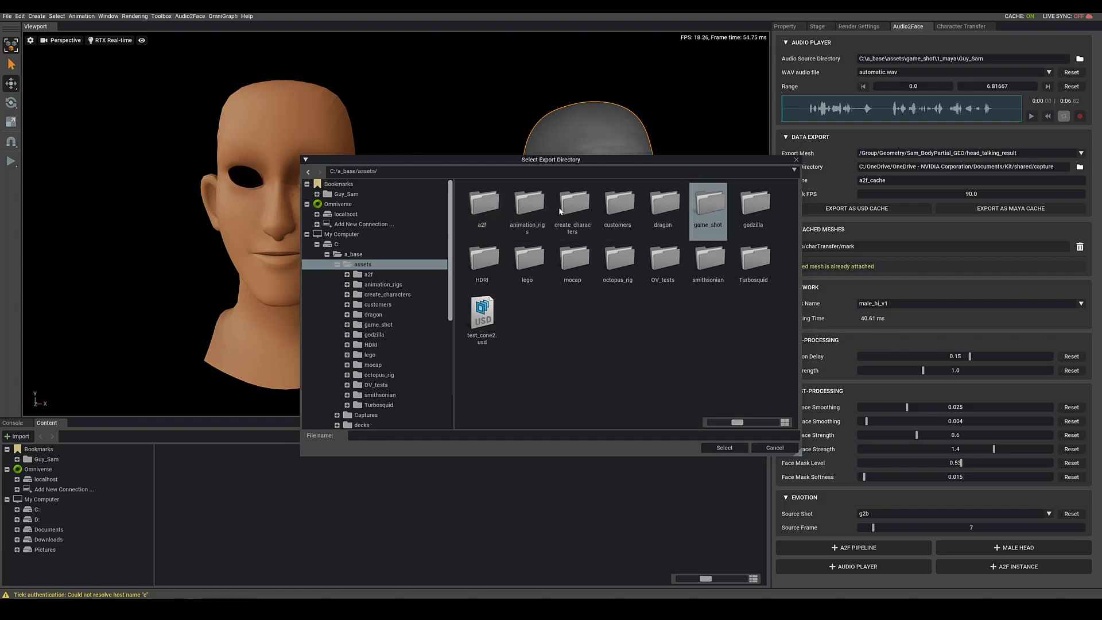
{"action": "double_click", "coordinate": [718, 205]}
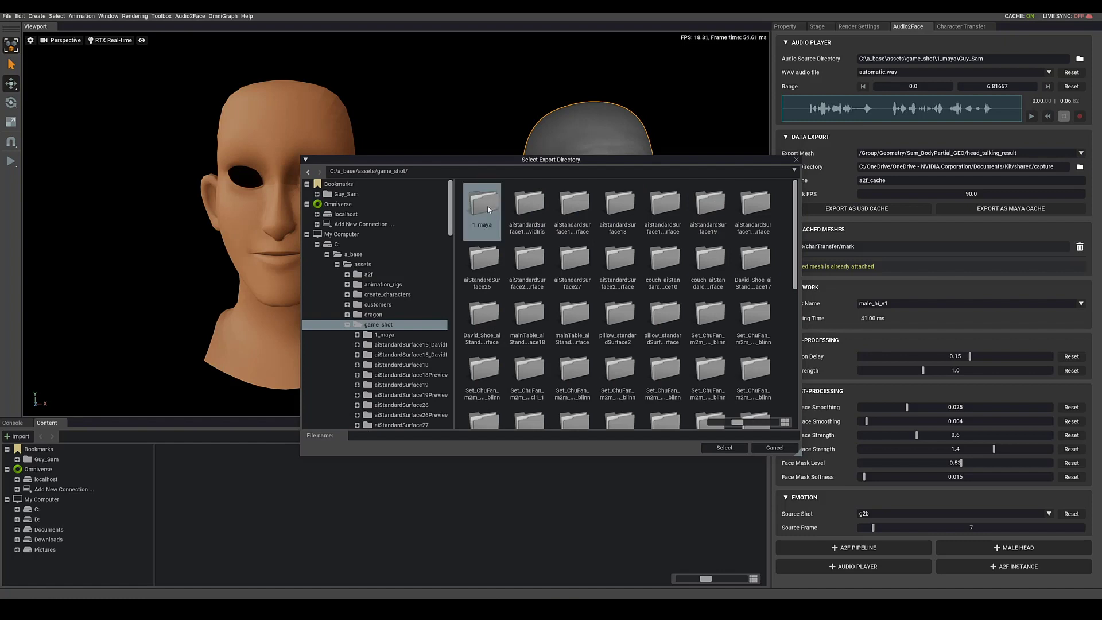
{"action": "double_click", "coordinate": [489, 210]}
{"action": "double_click", "coordinate": [528, 206]}
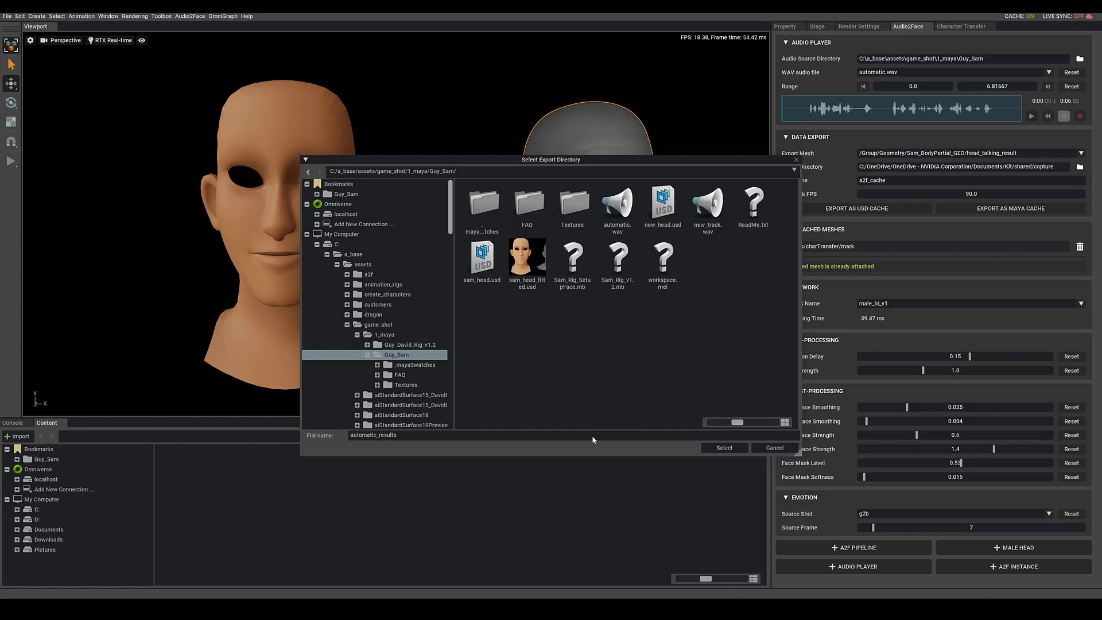
{"action": "left_click", "coordinate": [724, 447]}
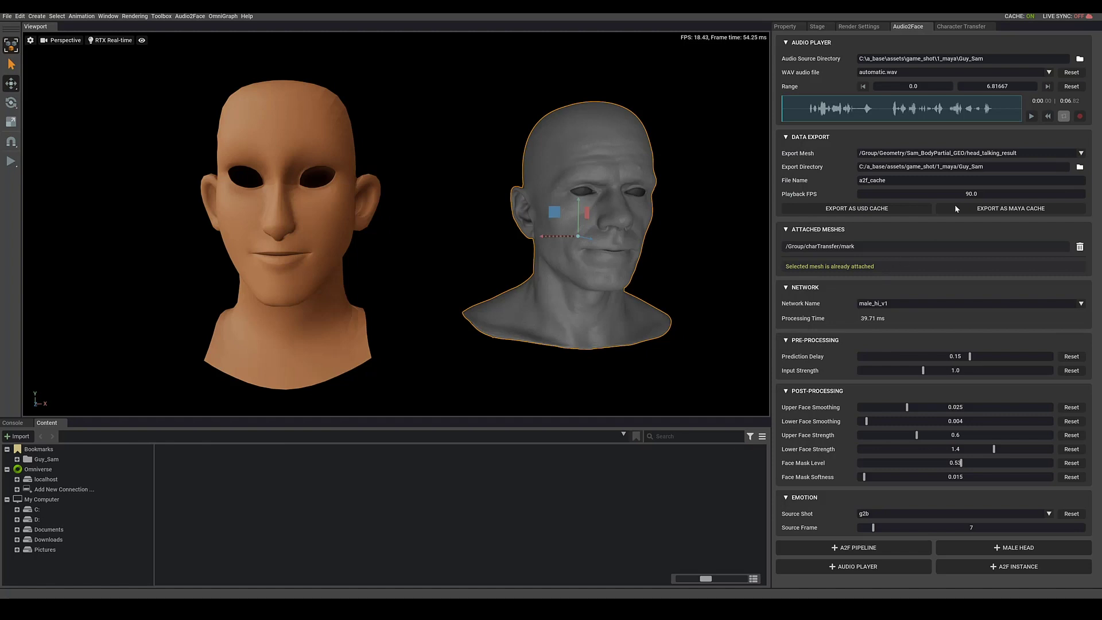
Name the export file automatic_results and export the head animation as a Maya cache
{"action": "left_click_drag", "start_coordinate": [894, 181], "coordinate": [853, 181]}
{"action": "type", "text": "automatic_results"}
{"action": "left_click", "coordinate": [997, 214]}
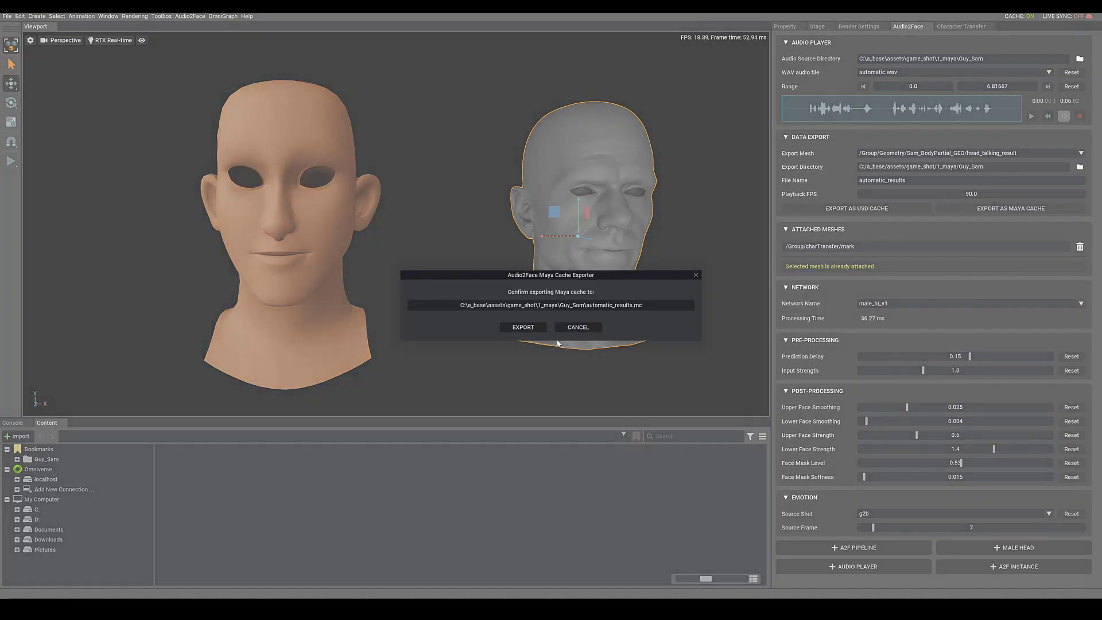
{"action": "left_click", "coordinate": [533, 331]}
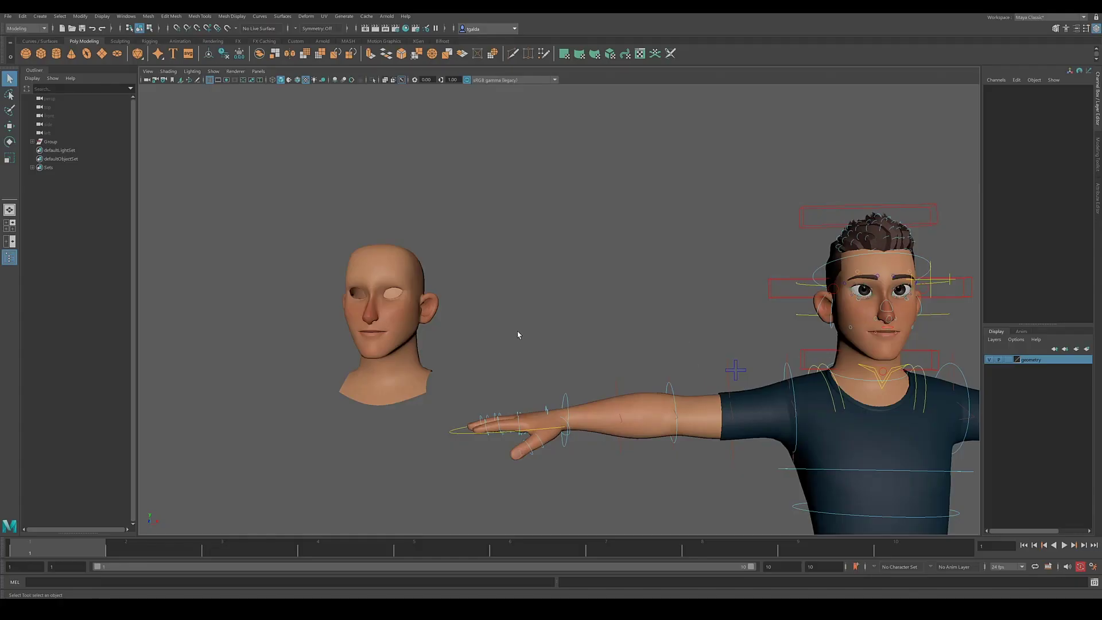
In Maya, import the geometry cache automatic_results.xml from the Guy_Sam folder onto the standalone head_talking mesh
{"action": "middle_click_drag", "start_coordinate": [517, 341], "coordinate": [481, 319], "text": "alt"}
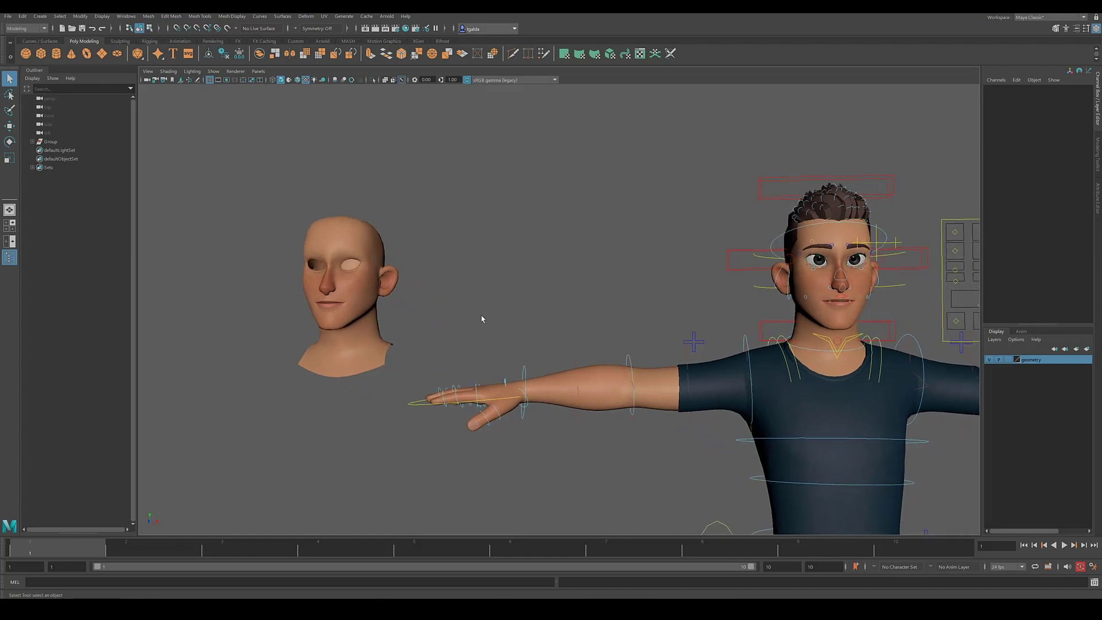
{"action": "middle_click_drag", "start_coordinate": [385, 299], "coordinate": [441, 310], "text": "alt"}
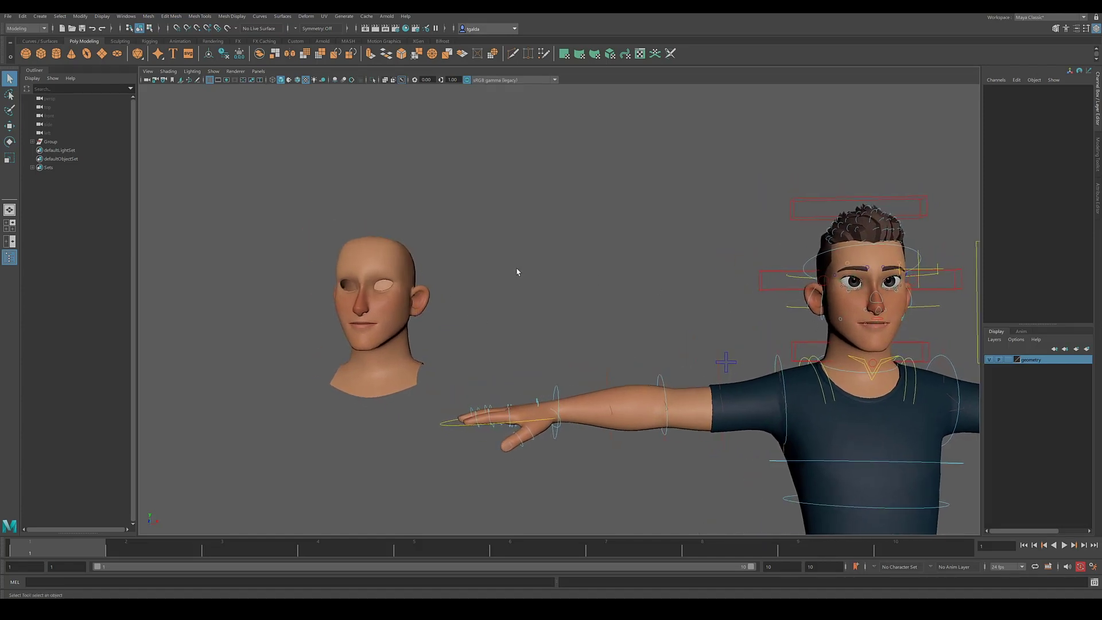
{"action": "left_click", "coordinate": [366, 248]}
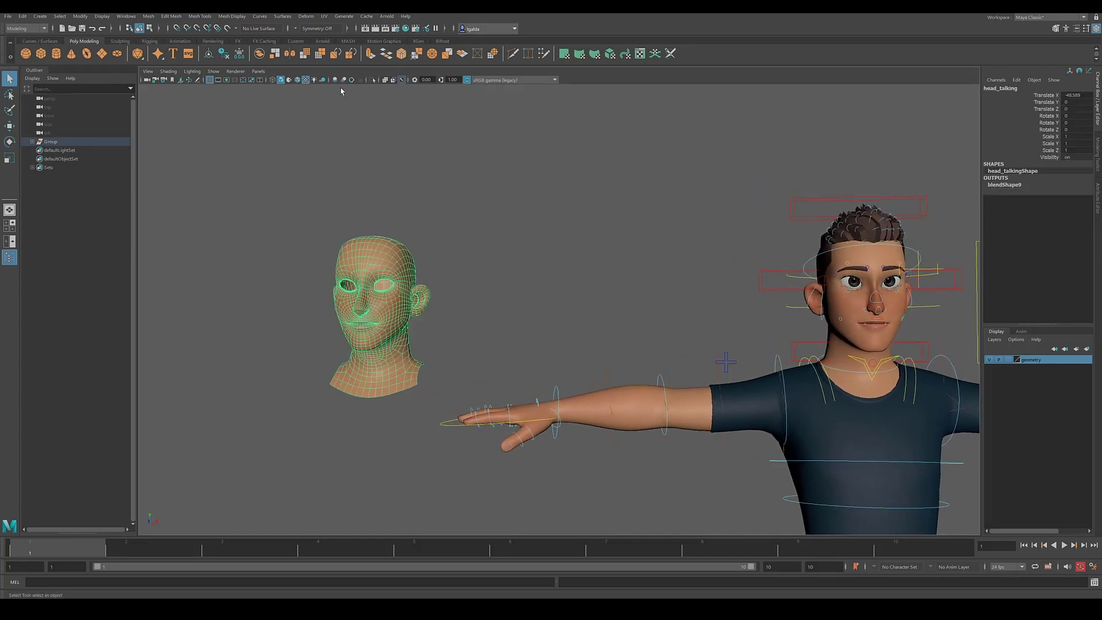
{"action": "left_click", "coordinate": [25, 28]}
{"action": "left_click", "coordinate": [37, 54]}
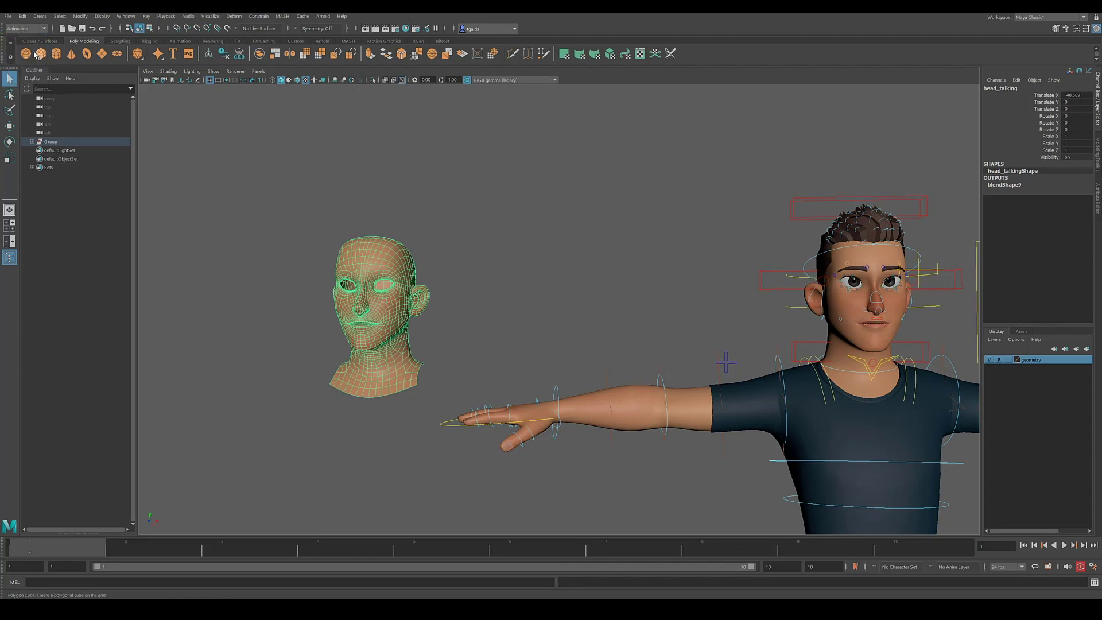
{"action": "left_click", "coordinate": [305, 17]}
{"action": "mouse_move", "coordinate": [354, 42]}
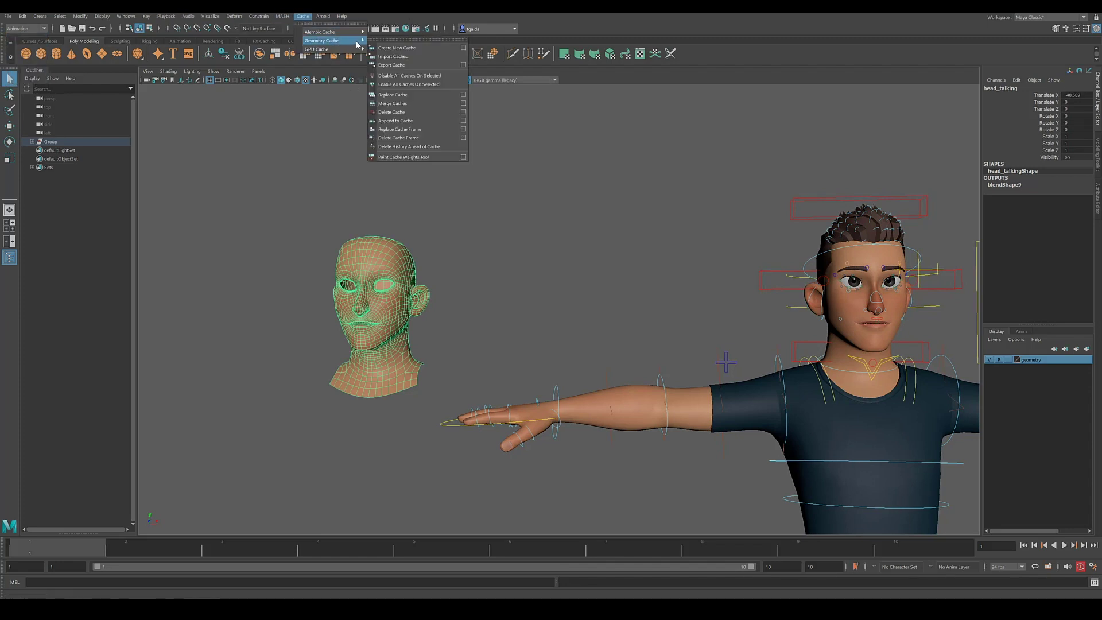
{"action": "left_click", "coordinate": [393, 56]}
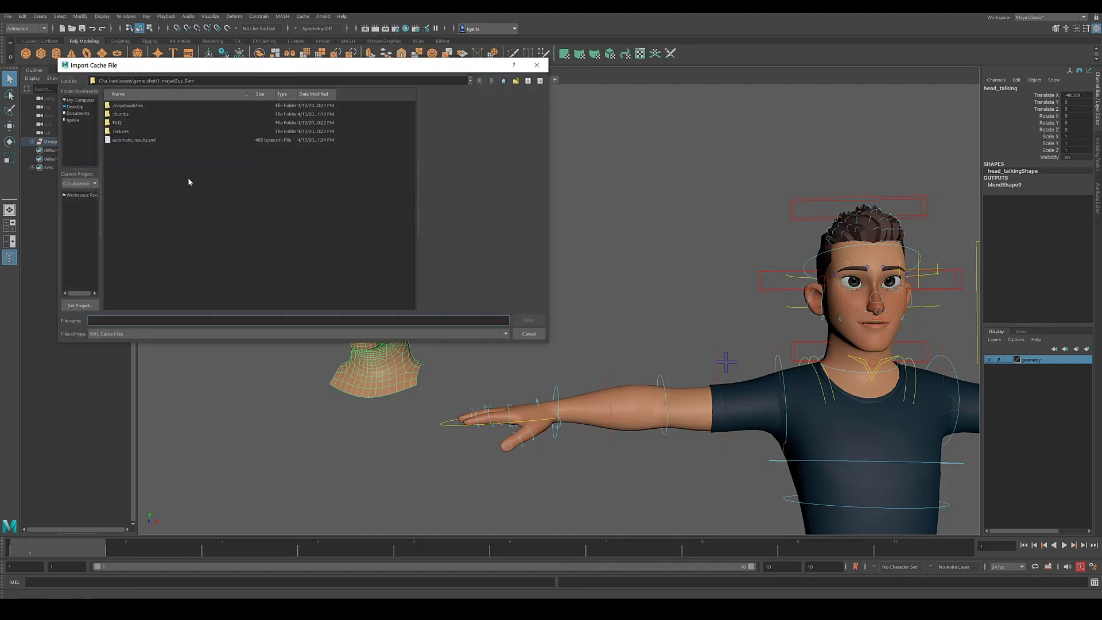
{"action": "left_click", "coordinate": [143, 141]}
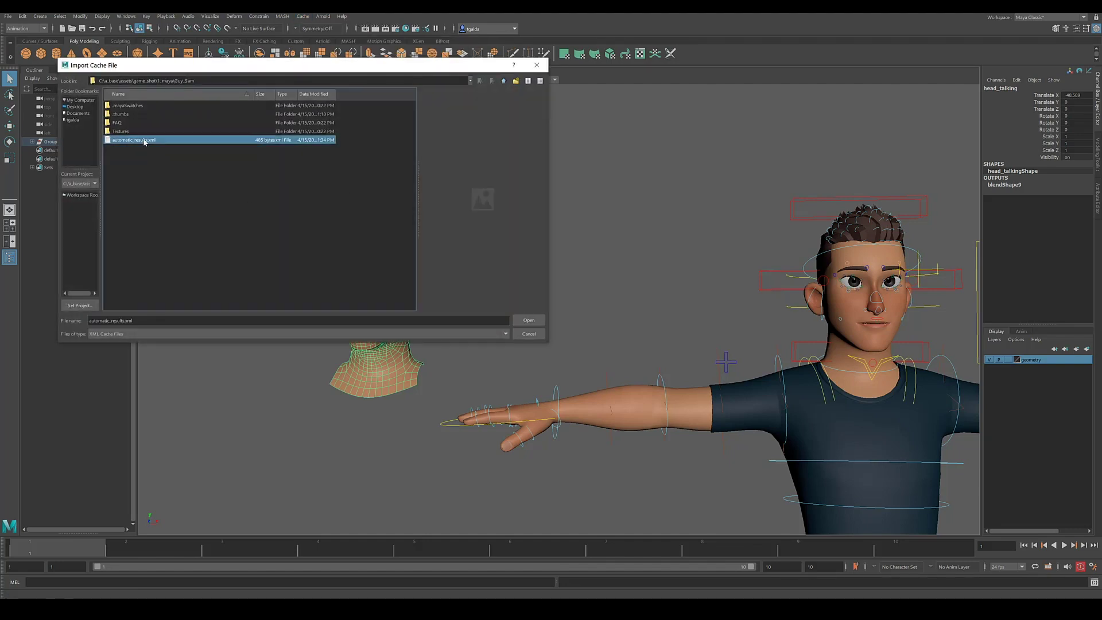
{"action": "left_click", "coordinate": [529, 321]}
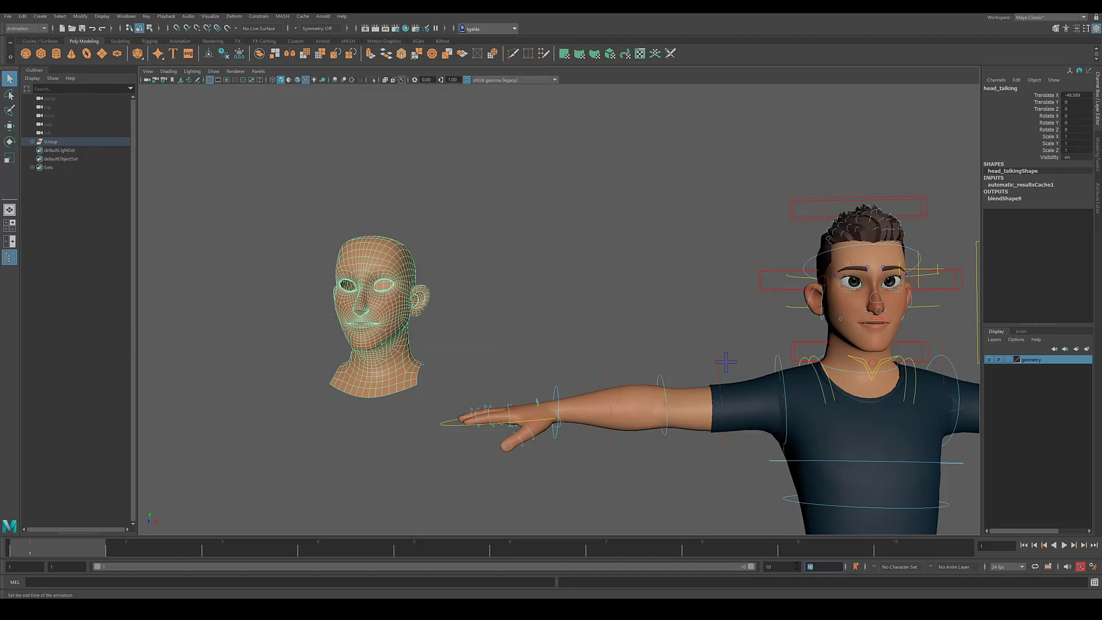
Extend both the animation end time and the playback range end to frame 200
{"action": "type", "text": "200"}
{"action": "key", "text": "Return"}
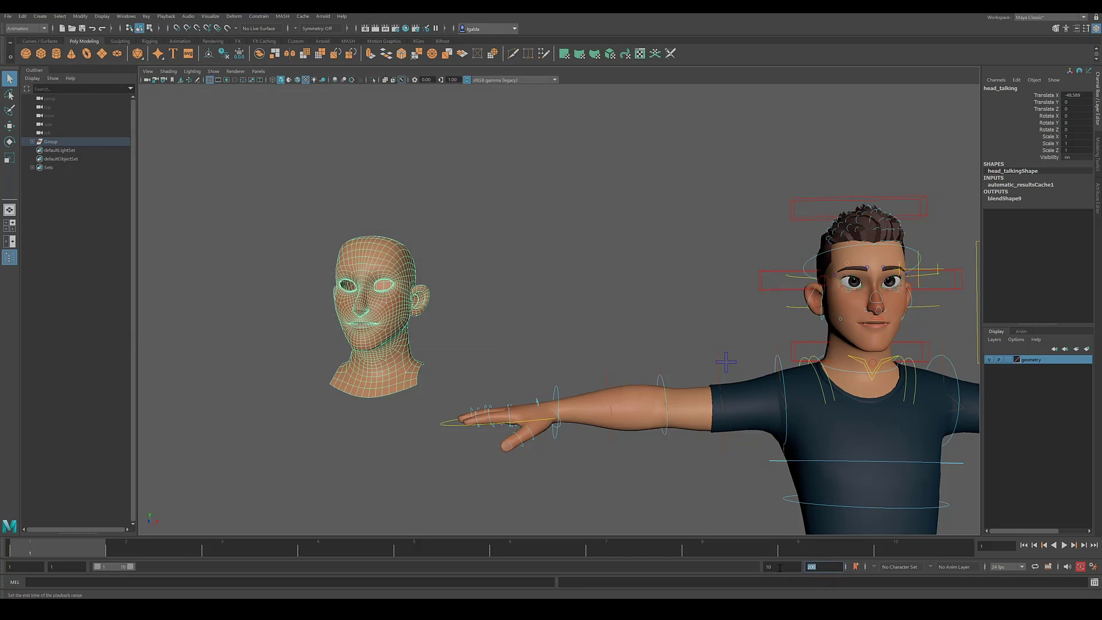
{"action": "left_click", "coordinate": [779, 567]}
{"action": "type", "text": "200"}
{"action": "key", "text": "Return"}
{"action": "type", "text": "0"}
{"action": "key", "text": "Return"}
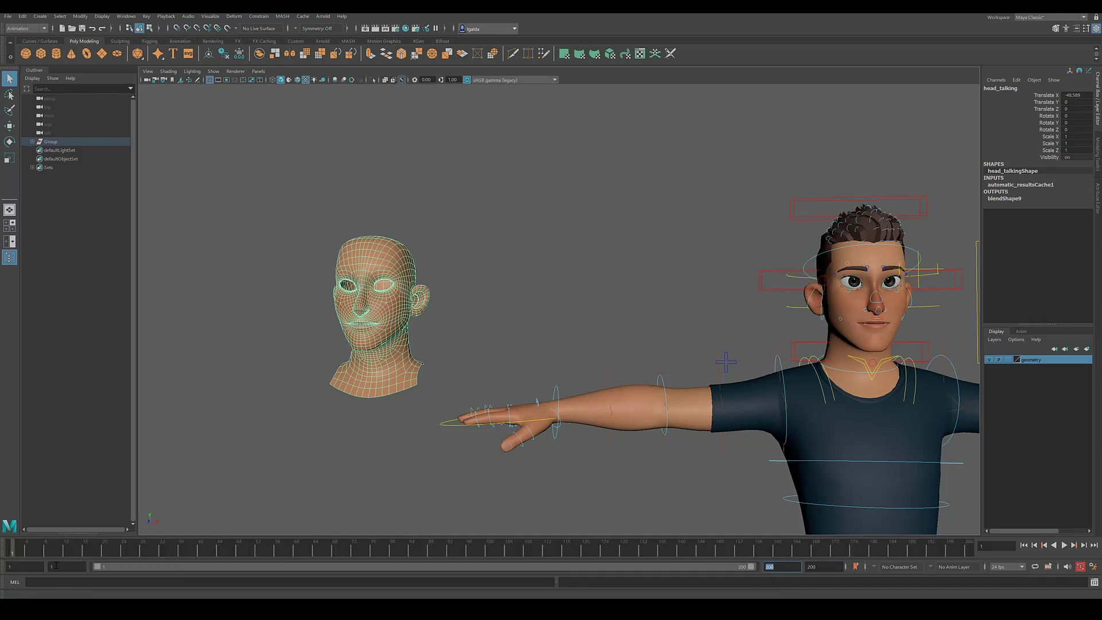
Play the cached animation on the standalone head, stop it and return to the first frame
{"action": "key", "text": "alt+v"}
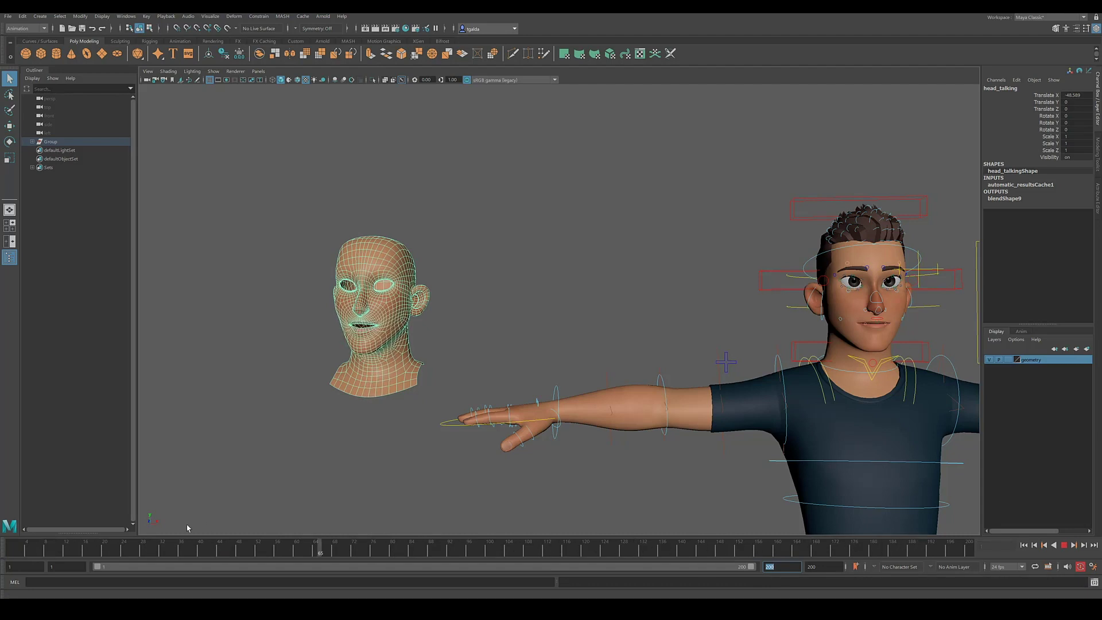
{"action": "key", "text": "alt+v"}
{"action": "key", "text": "alt+shift+v"}
Import automatic.wav from the Guy_Sam folder as timeline audio and play the talking head with sound
{"action": "right_click", "coordinate": [192, 553]}
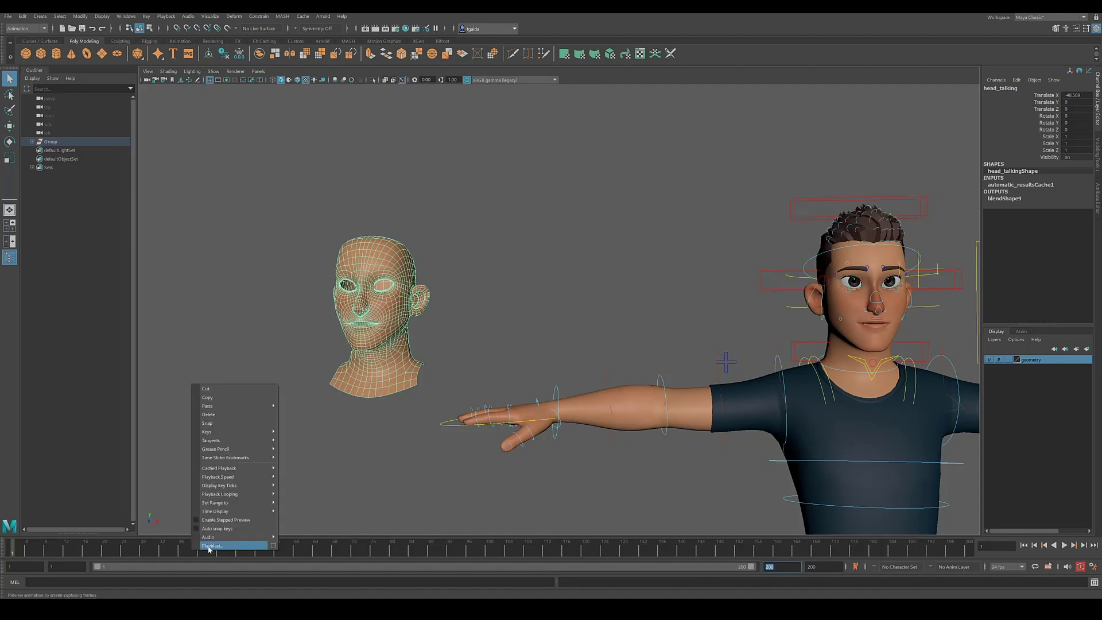
{"action": "mouse_move", "coordinate": [258, 535]}
{"action": "left_click", "coordinate": [308, 531]}
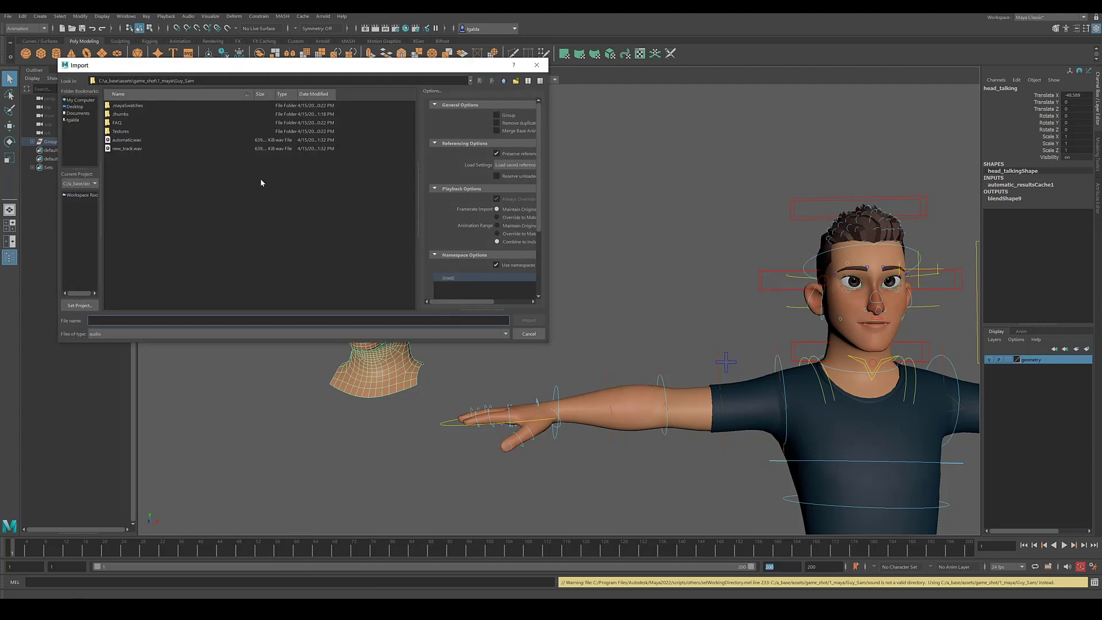
{"action": "left_click", "coordinate": [130, 141]}
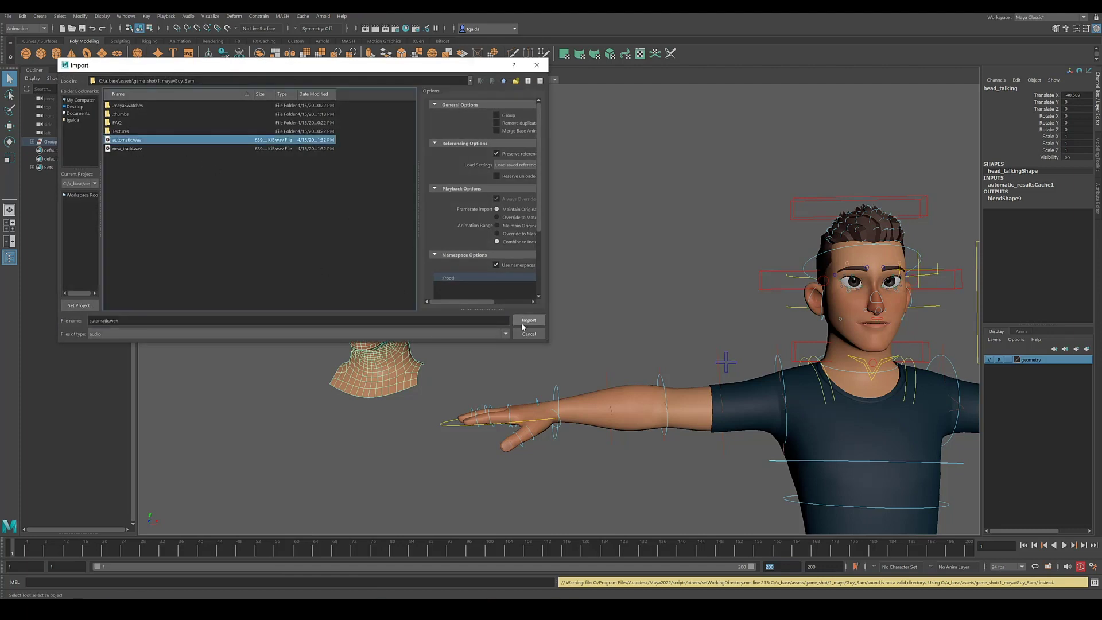
{"action": "key", "text": "alt+v"}
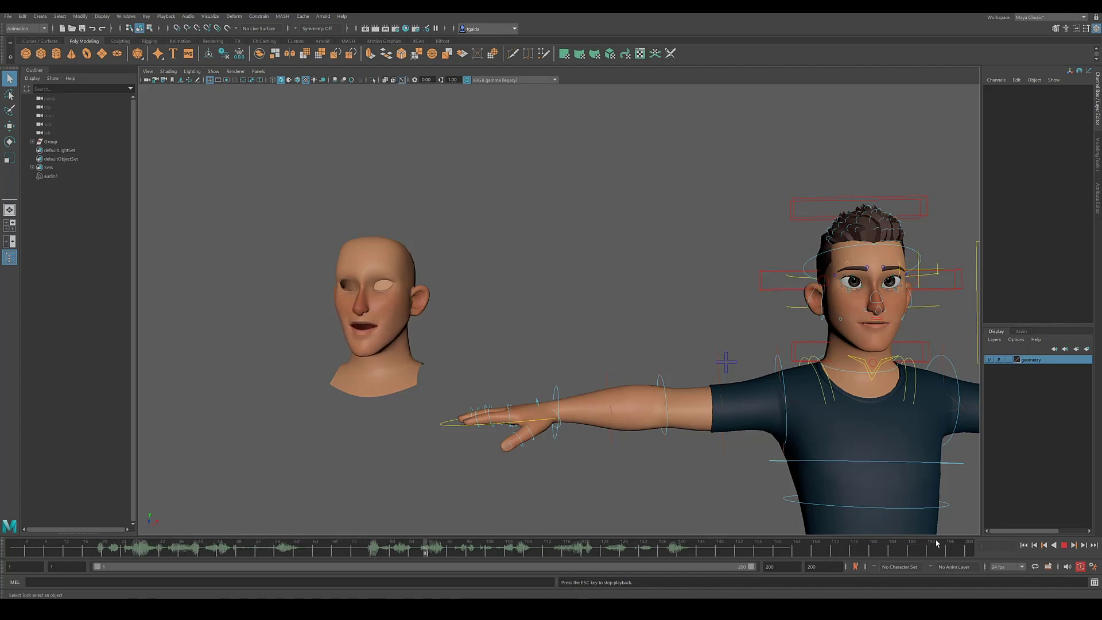
{"action": "left_click", "coordinate": [1063, 546]}
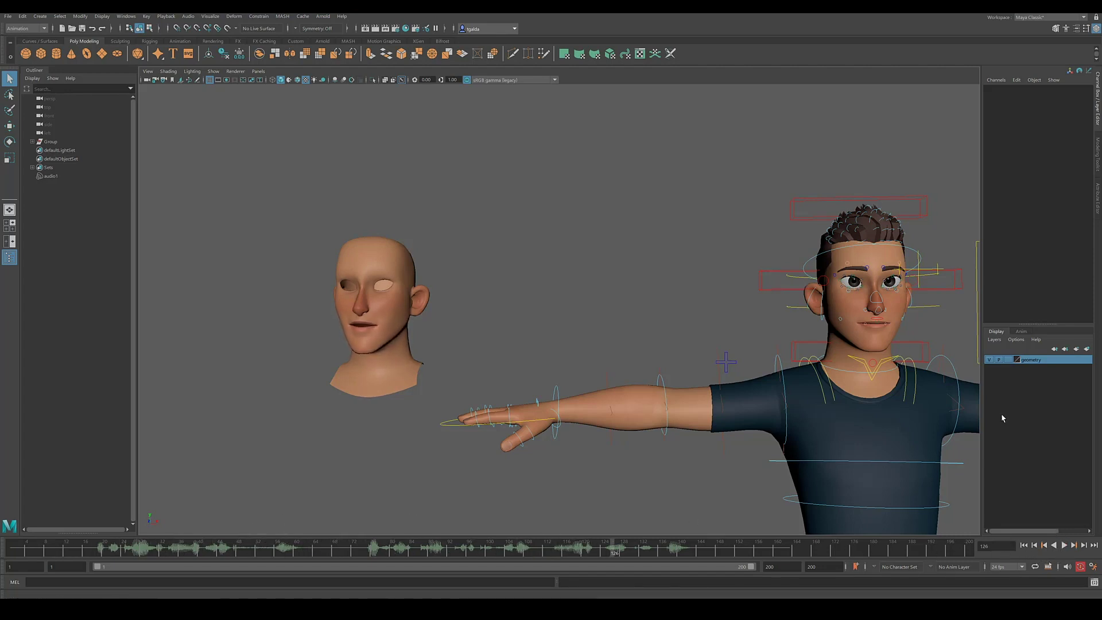
On the rigged character's head, set the blendShape9 weights to 0 for head_blank1 and 1 for head_talking
{"action": "left_click", "coordinate": [876, 260]}
{"action": "left_click", "coordinate": [1006, 185]}
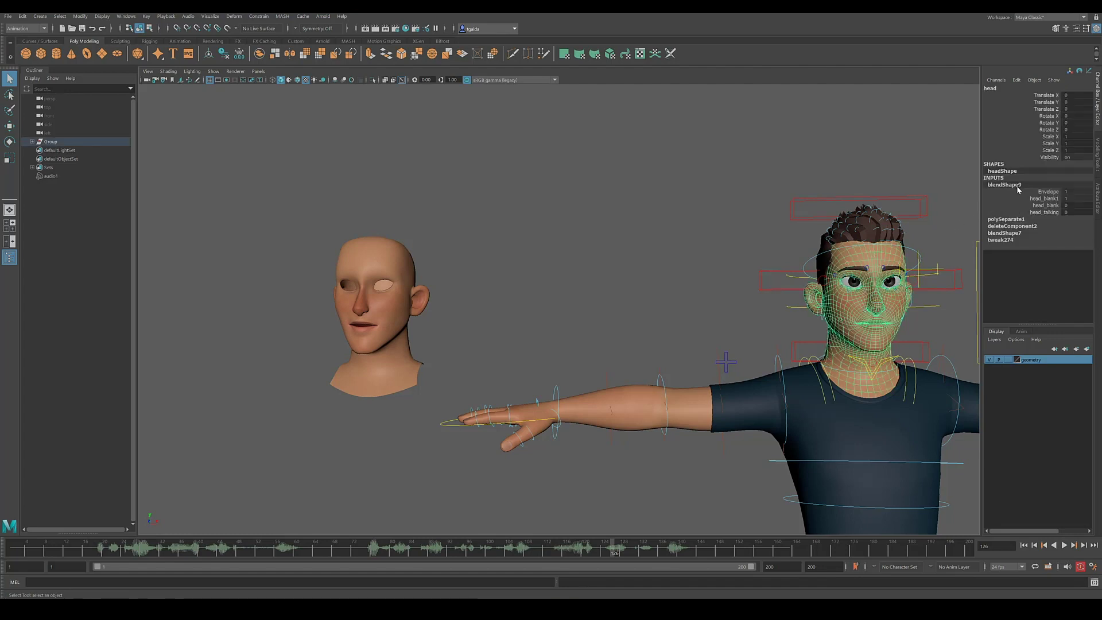
{"action": "left_click", "coordinate": [1065, 212]}
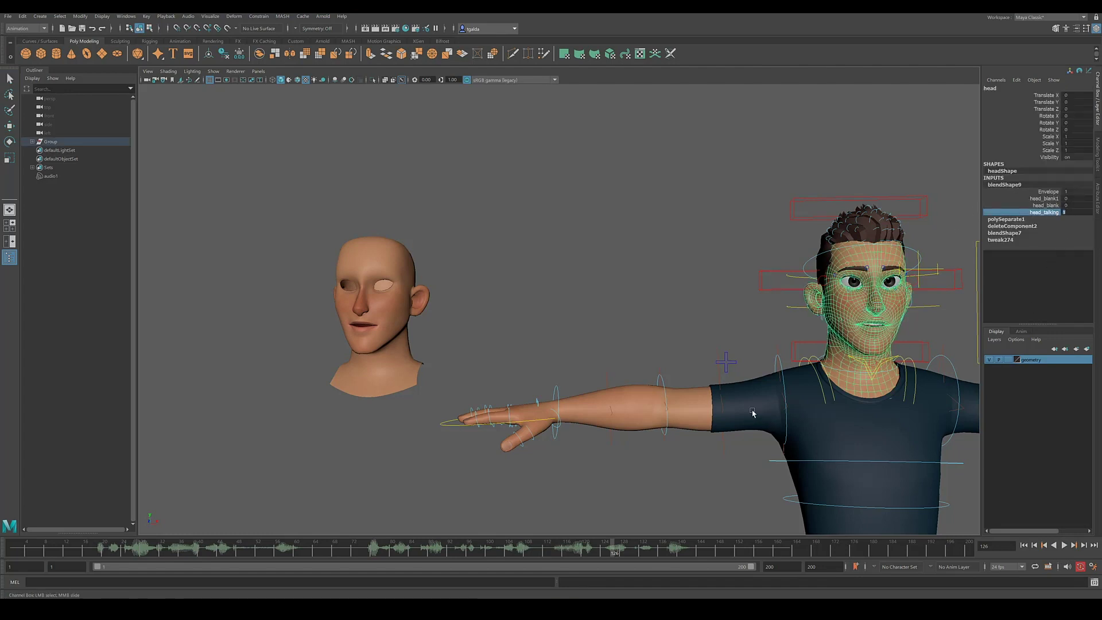
Frame the rigged character's face closely, deselect the head and play the talking animation with audio
{"action": "key", "text": "f"}
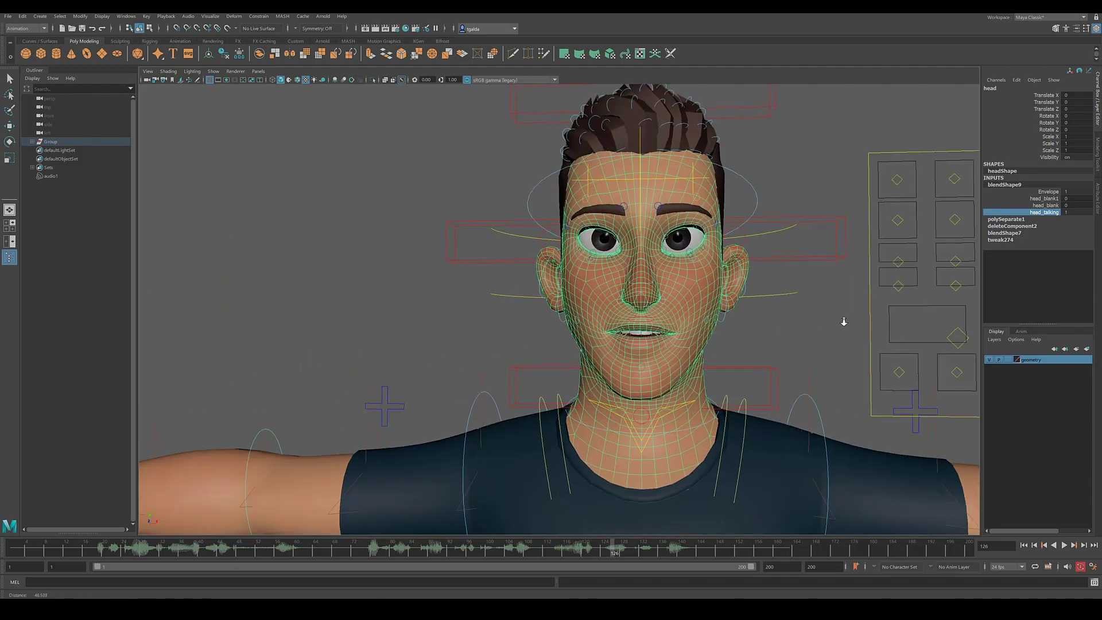
{"action": "right_click_drag", "start_coordinate": [844, 321], "coordinate": [755, 352], "text": "alt"}
{"action": "key", "text": "super"}
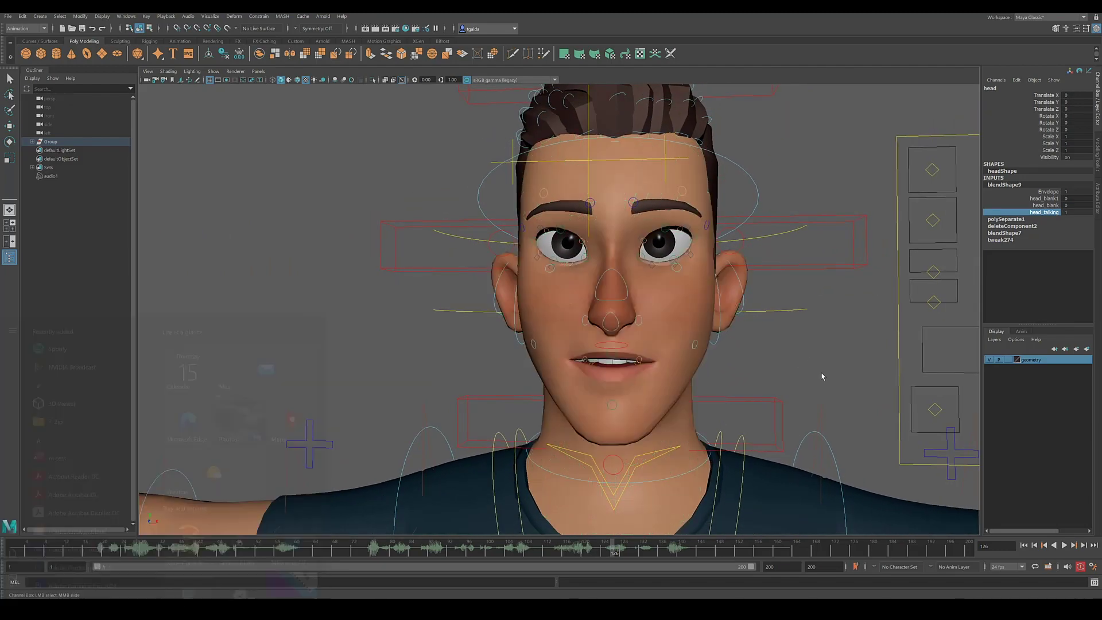
{"action": "left_click", "coordinate": [822, 376]}
{"action": "key", "text": "alt+v"}
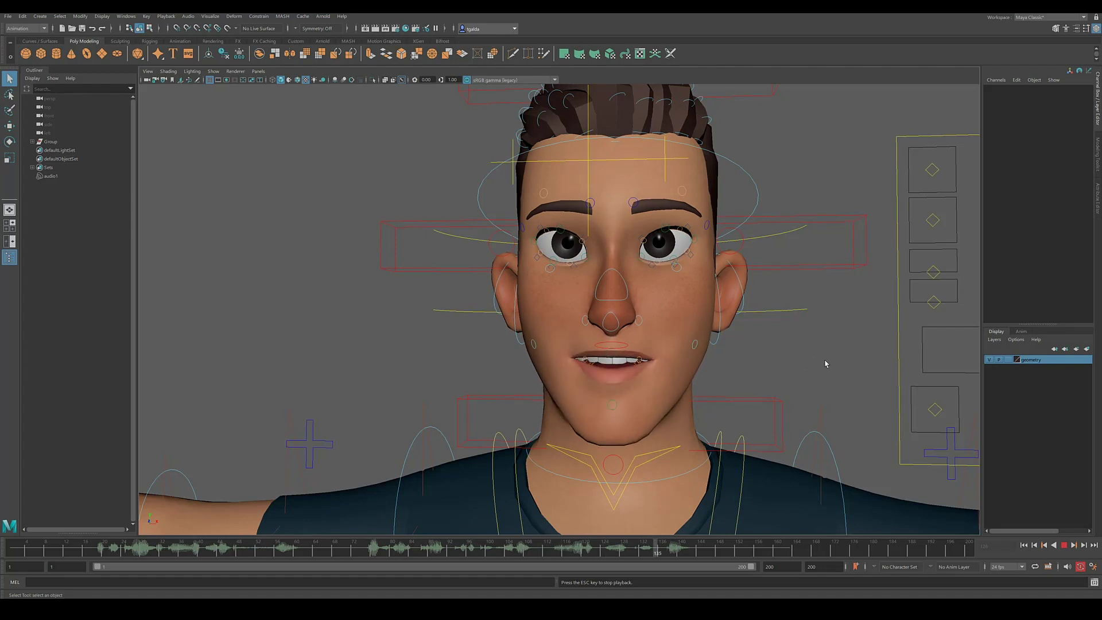
Stop playback, try lowering the ctrlBrow_L control on the facial control board and undo the move
{"action": "scroll", "coordinate": [824, 364], "scroll_direction": "down", "scroll_amount": 4}
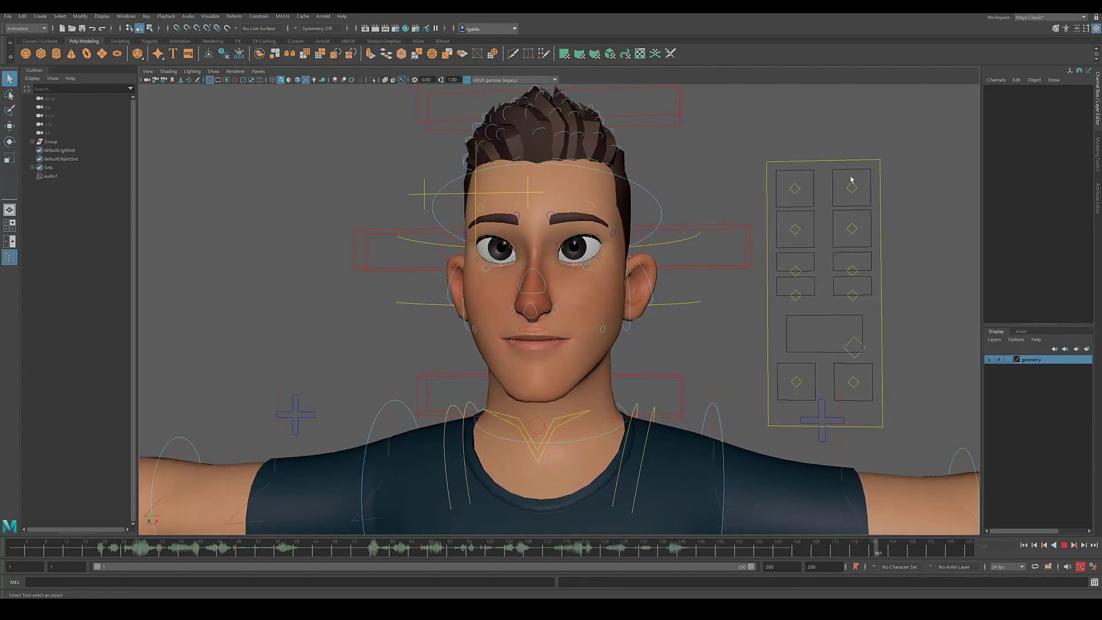
{"action": "left_click", "coordinate": [851, 188]}
{"action": "key", "text": "w"}
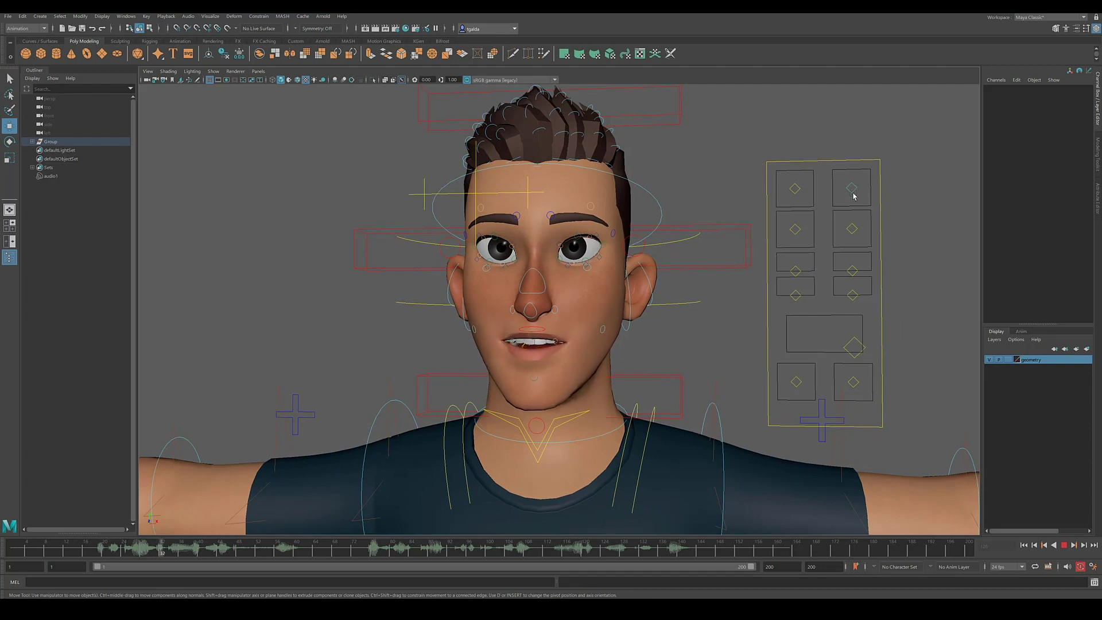
{"action": "key", "text": "Escape"}
{"action": "left_click", "coordinate": [843, 184]}
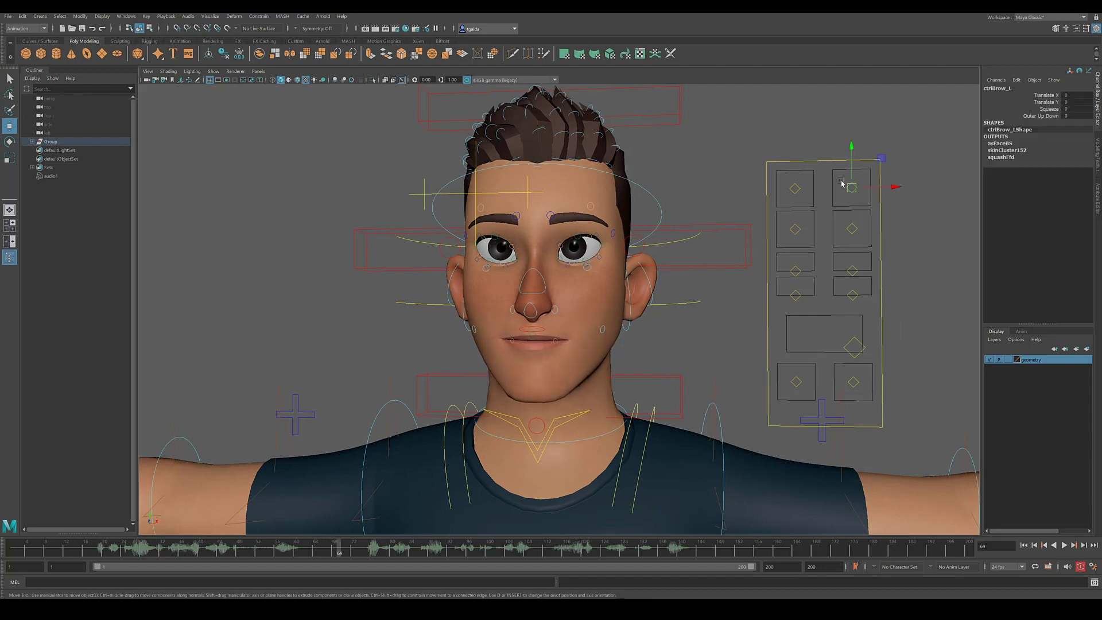
{"action": "mouse_move", "coordinate": [852, 194]}
{"action": "left_mouse_down"}
{"action": "mouse_move", "coordinate": [851, 179]}
{"action": "mouse_move", "coordinate": [853, 190]}
{"action": "left_mouse_up"}
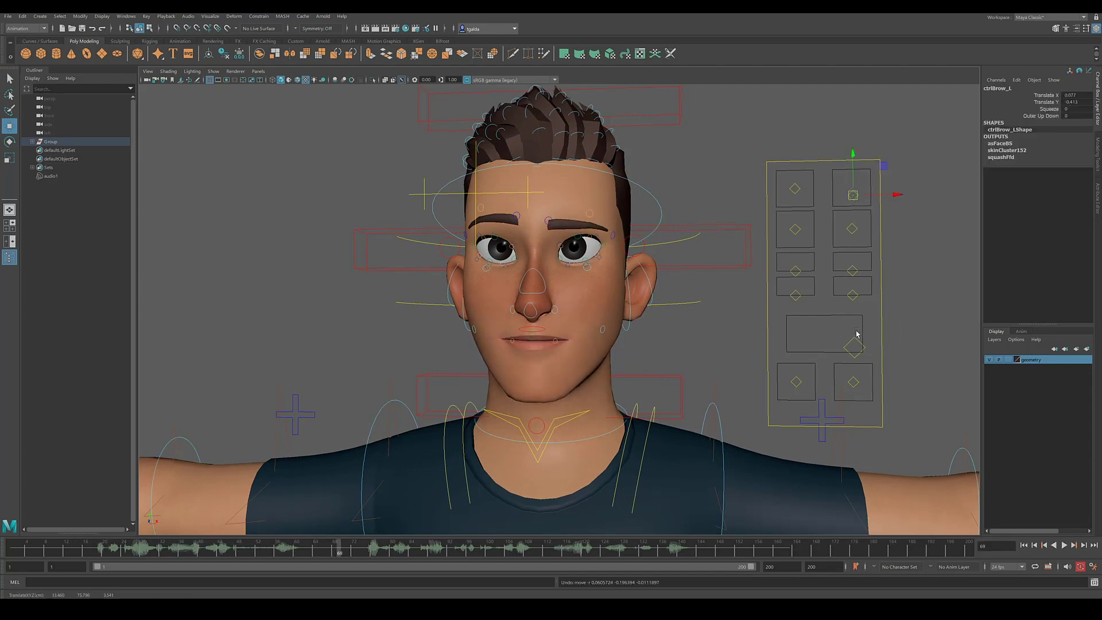
{"action": "key", "text": "ctrl+z"}
Raise the character's left forearm by rotating the FKElbow_L control to about 12, -24 and 27 degrees in X, Y and Z
{"action": "scroll", "coordinate": [837, 369], "scroll_direction": "down", "scroll_amount": 5}
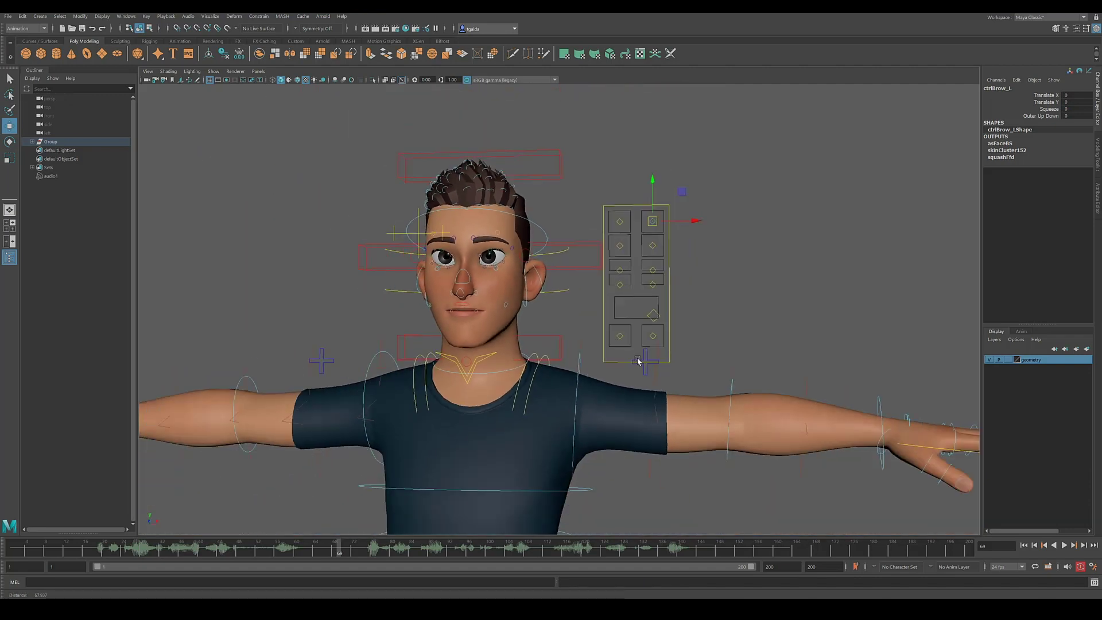
{"action": "left_click", "coordinate": [716, 378]}
{"action": "key", "text": "e"}
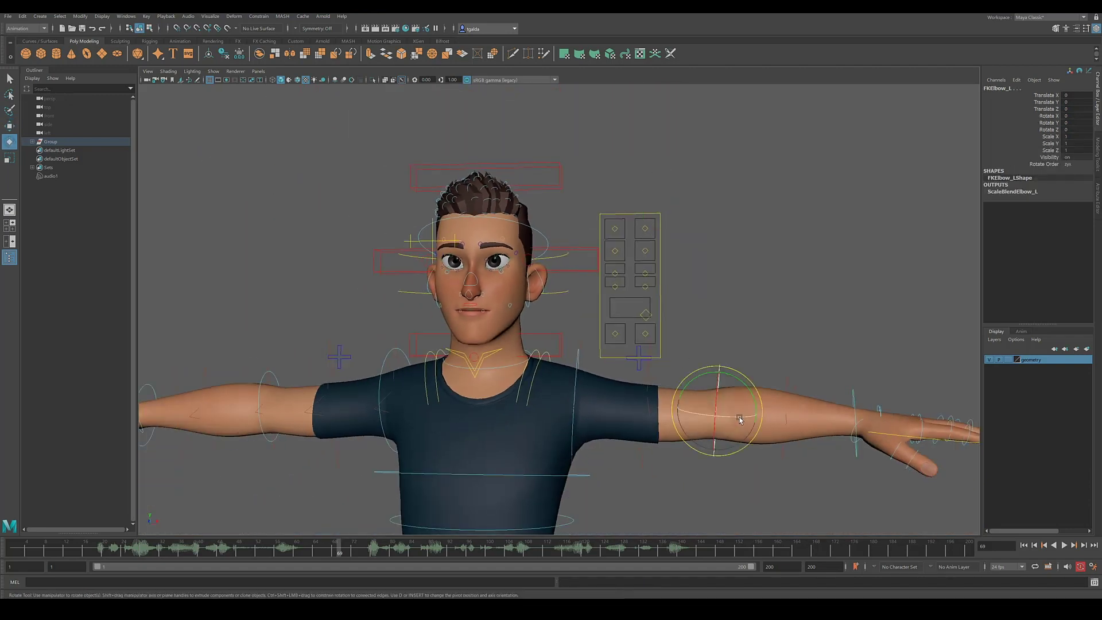
{"action": "left_click_drag", "start_coordinate": [728, 412], "coordinate": [743, 376]}
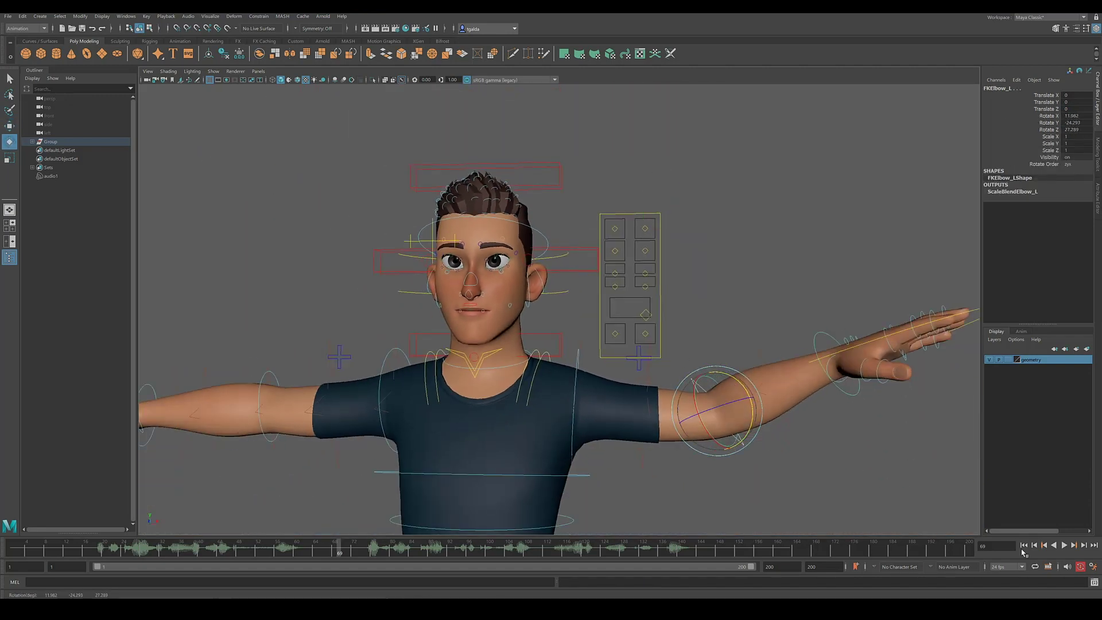
Play the talking animation with the left forearm raised and bring the standalone head into view beside the character
{"action": "left_click", "coordinate": [1064, 545]}
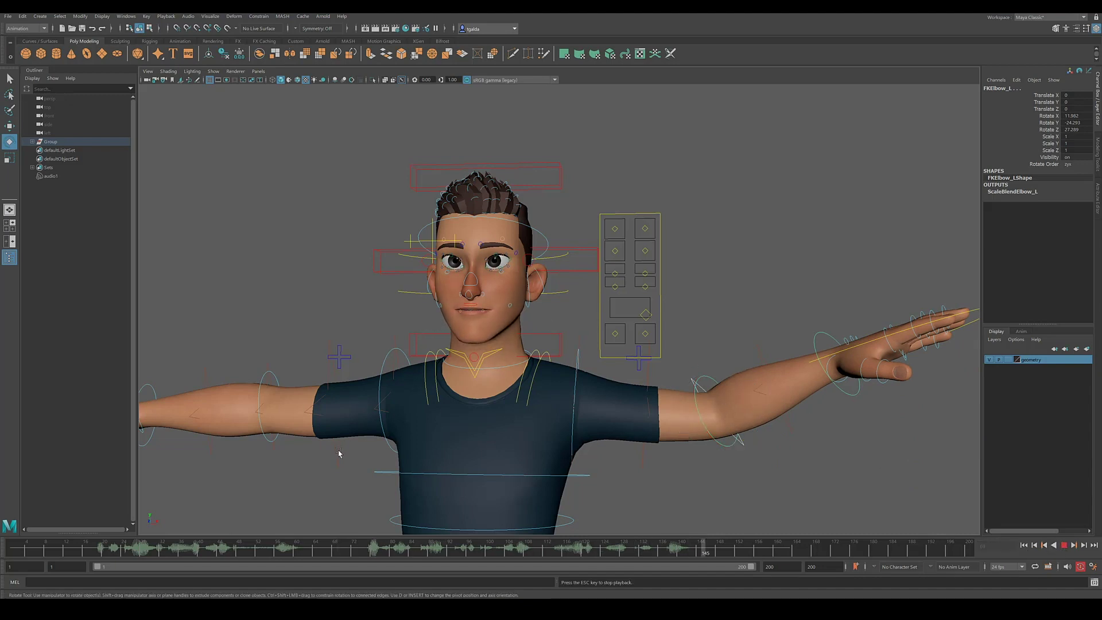
{"action": "middle_click_drag", "start_coordinate": [341, 310], "coordinate": [406, 322], "text": "alt"}
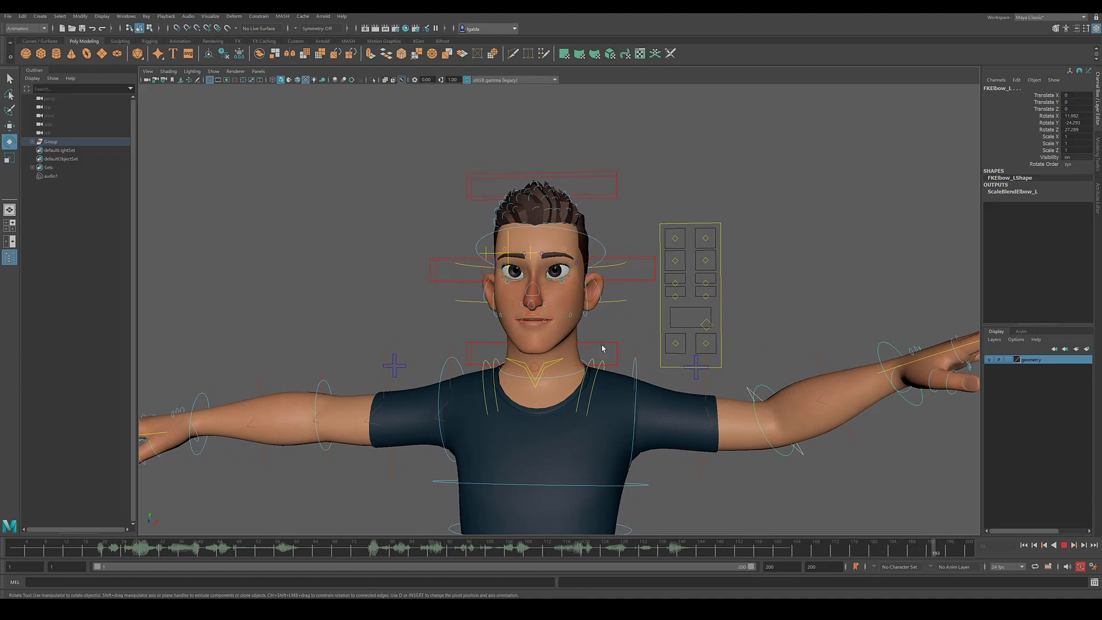
{"action": "right_click_drag", "start_coordinate": [386, 320], "coordinate": [278, 315], "text": "alt"}
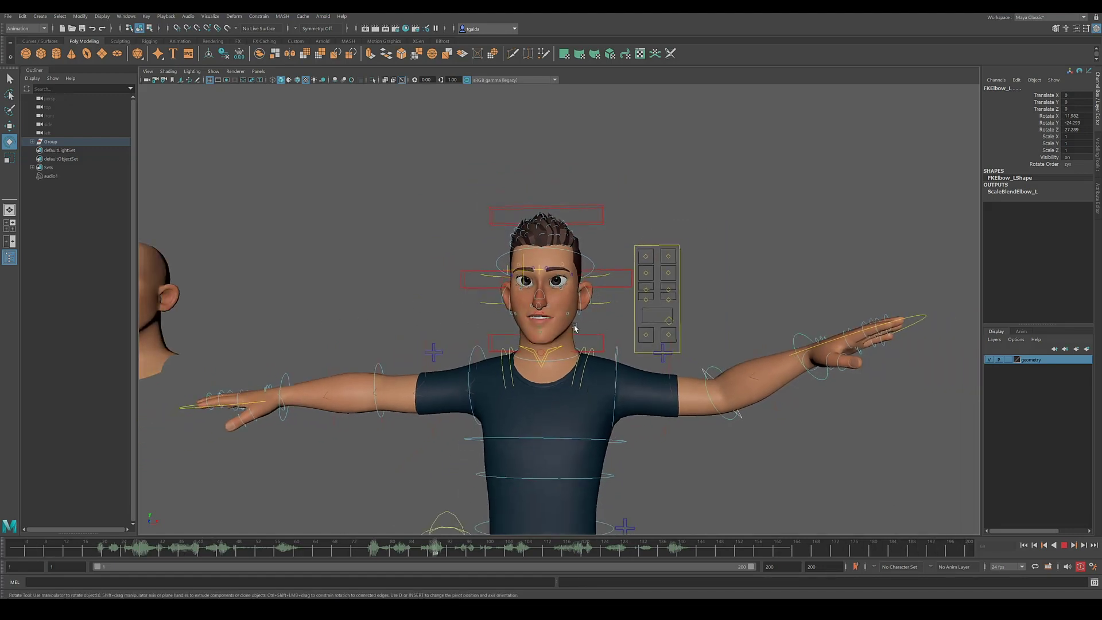
{"action": "left_click_drag", "start_coordinate": [578, 316], "coordinate": [242, 321], "text": "alt"}
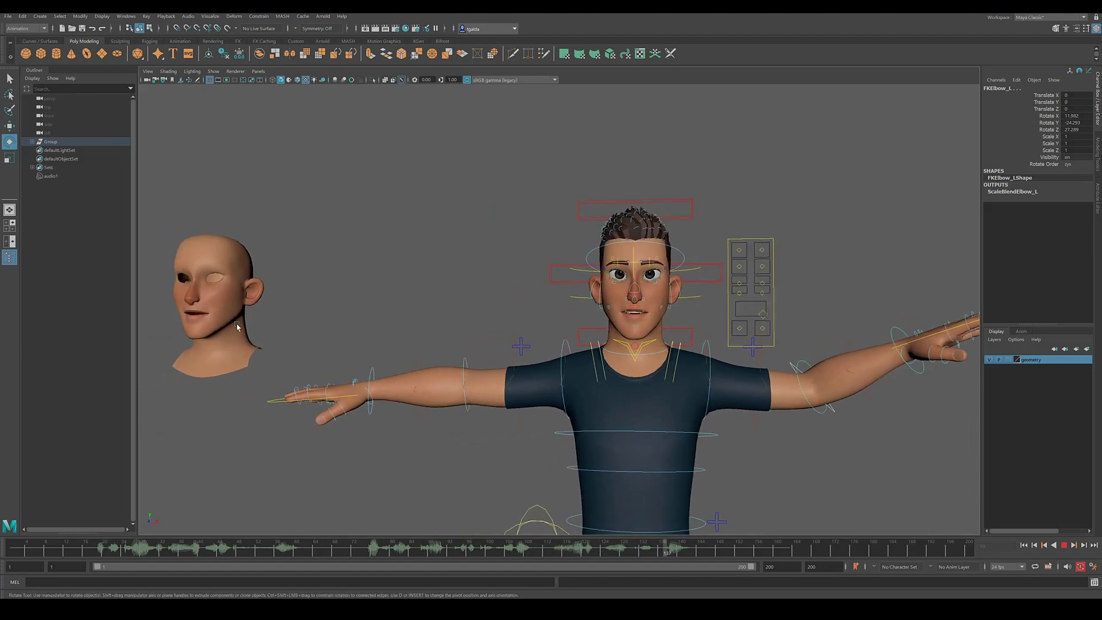
Stop playback, hide the standalone head_talking mesh and replay the animation on the rigged character alone
{"action": "left_click", "coordinate": [220, 255]}
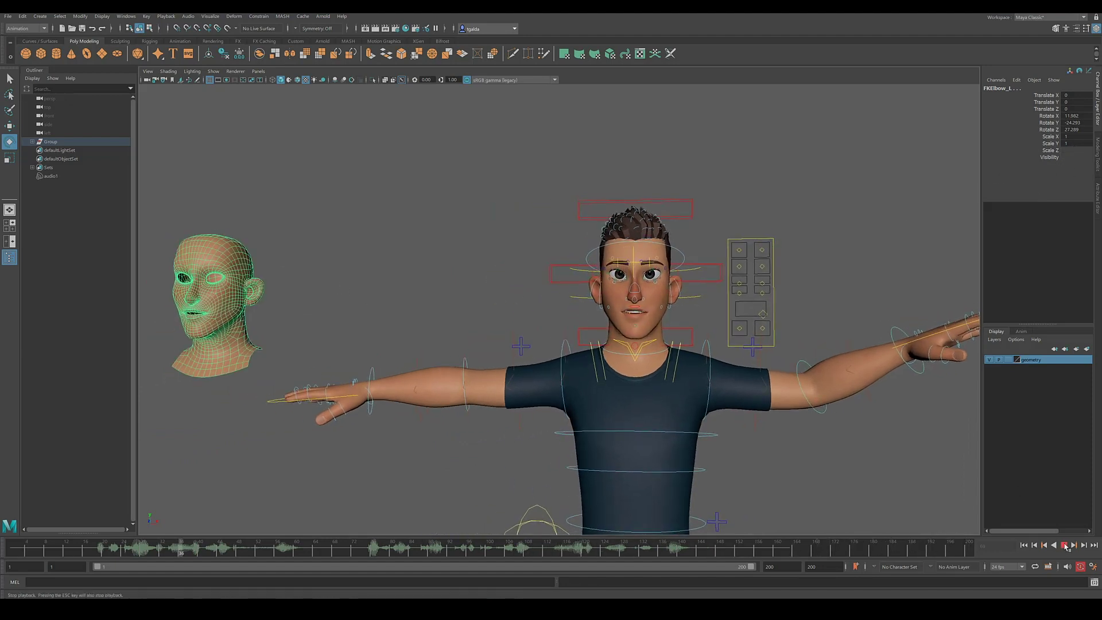
{"action": "key", "text": "Escape"}
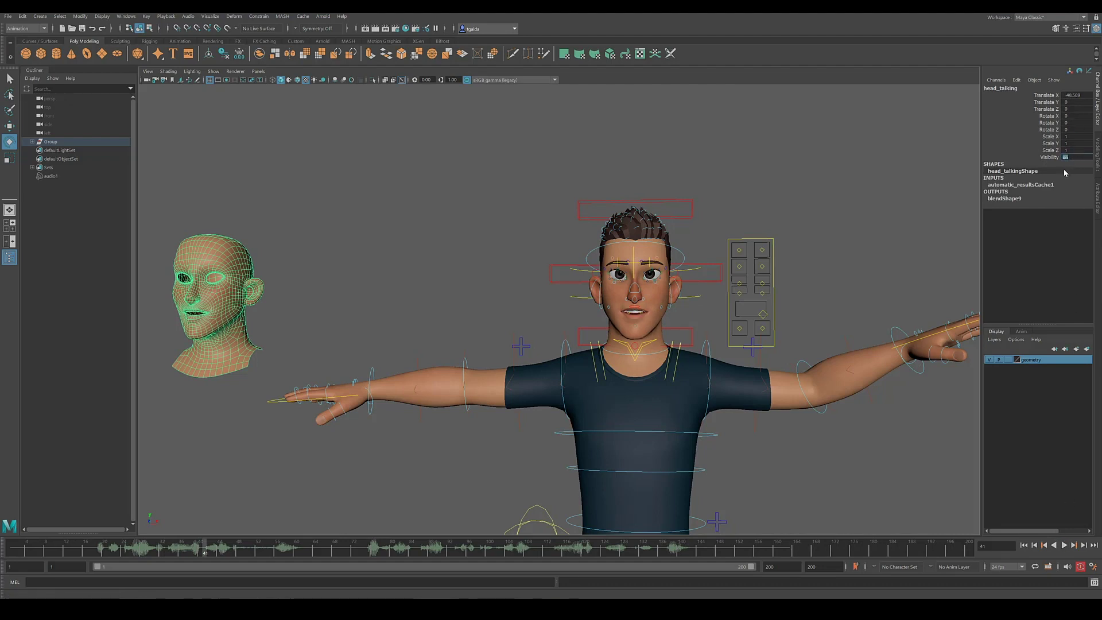
{"action": "key", "text": "ctrl+h"}
{"action": "left_click", "coordinate": [1065, 545]}
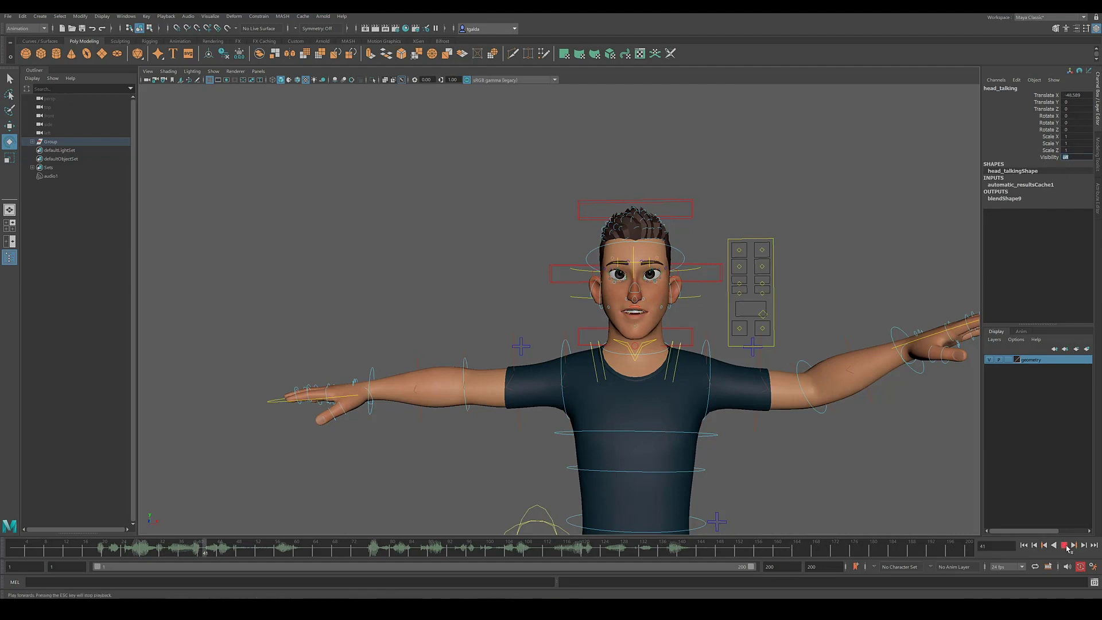
{"action": "right_click_drag", "start_coordinate": [673, 402], "coordinate": [829, 364], "text": "alt"}
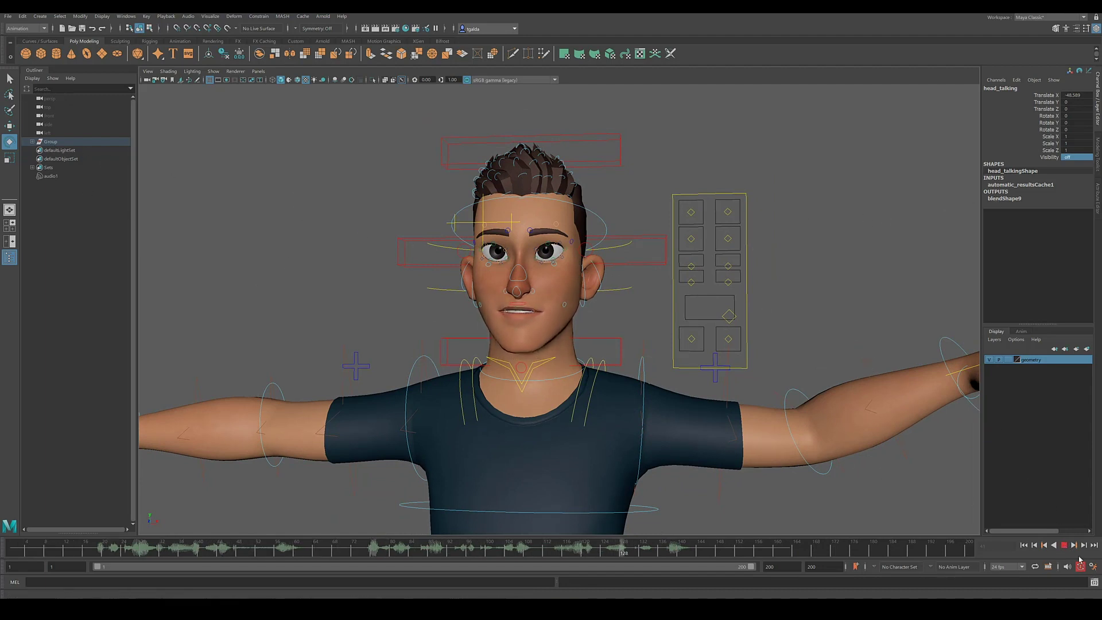
{"action": "key", "text": "Escape"}
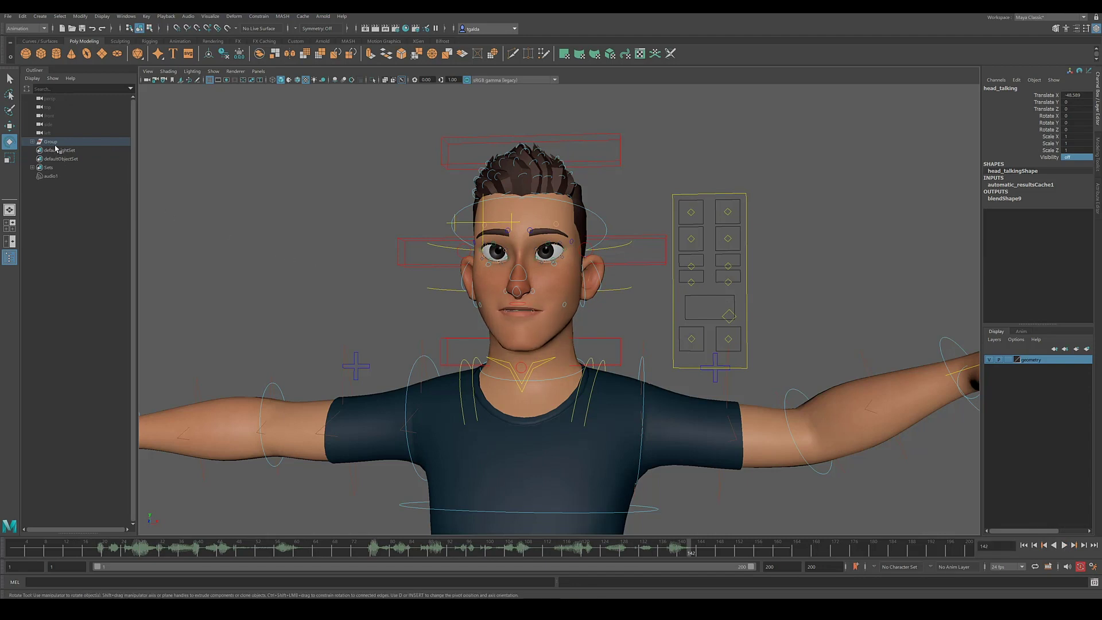
Reveal the hidden head_talking mesh in the Outliner hierarchy and select the head_blank1 mesh below it
{"action": "key", "text": "f"}
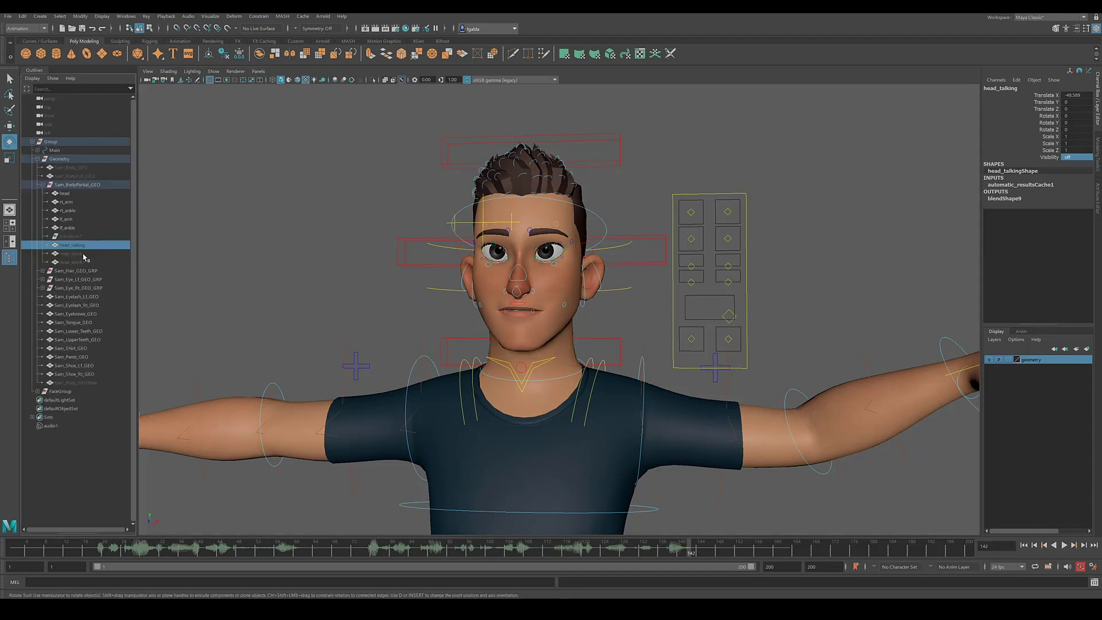
{"action": "double_click", "coordinate": [84, 254]}
{"action": "left_click", "coordinate": [85, 263]}
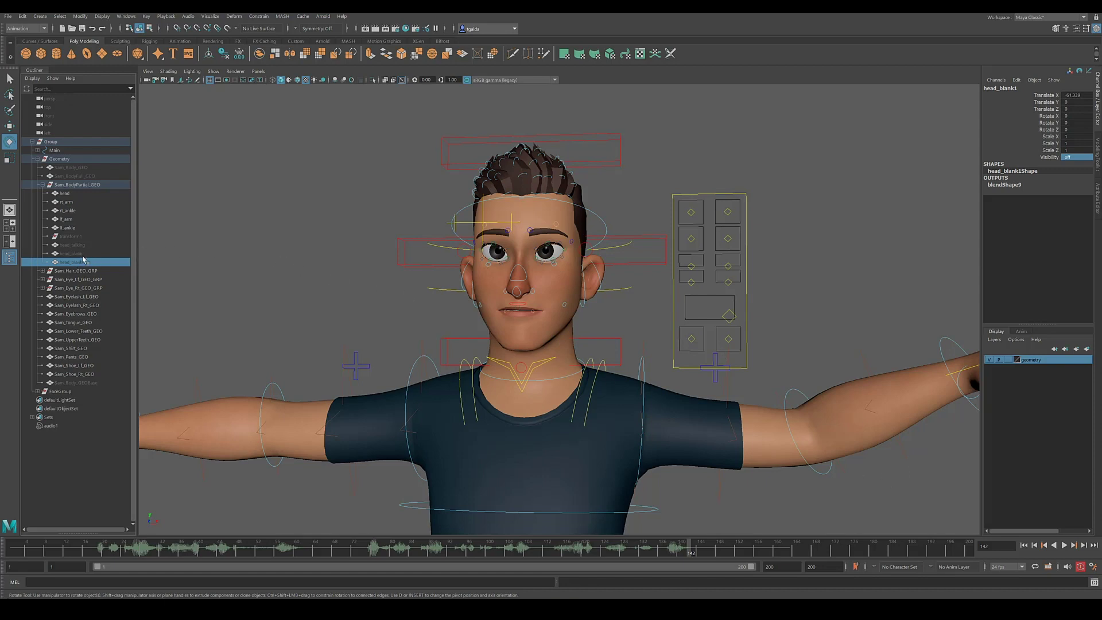
{"action": "right_click_drag", "start_coordinate": [861, 361], "coordinate": [467, 262], "text": "alt"}
{"action": "left_click", "coordinate": [301, 16]}
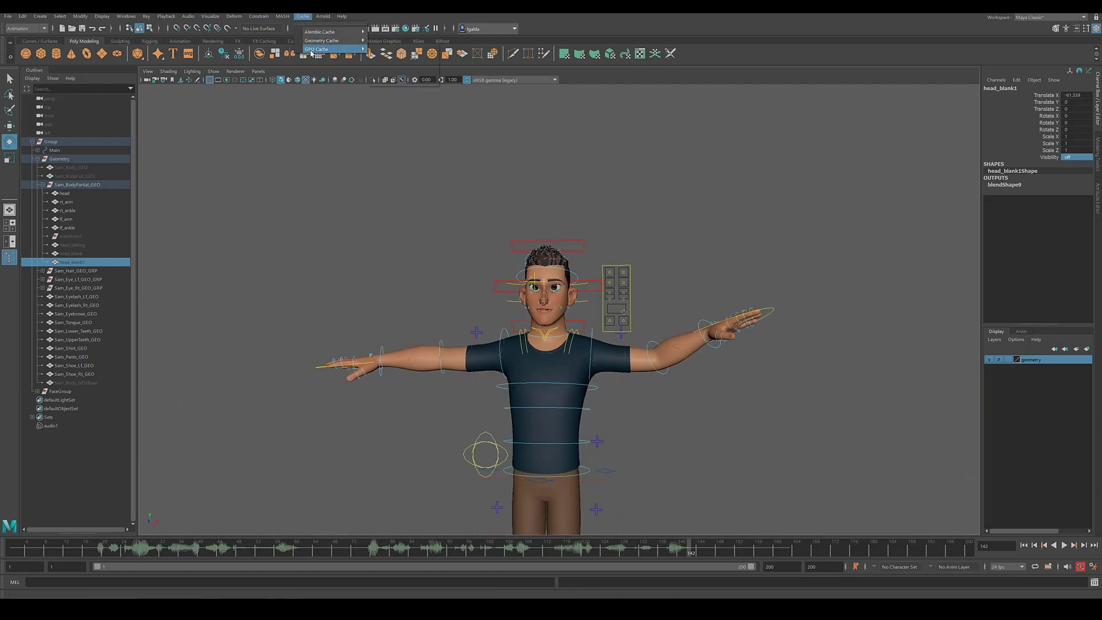
{"action": "mouse_move", "coordinate": [325, 40]}
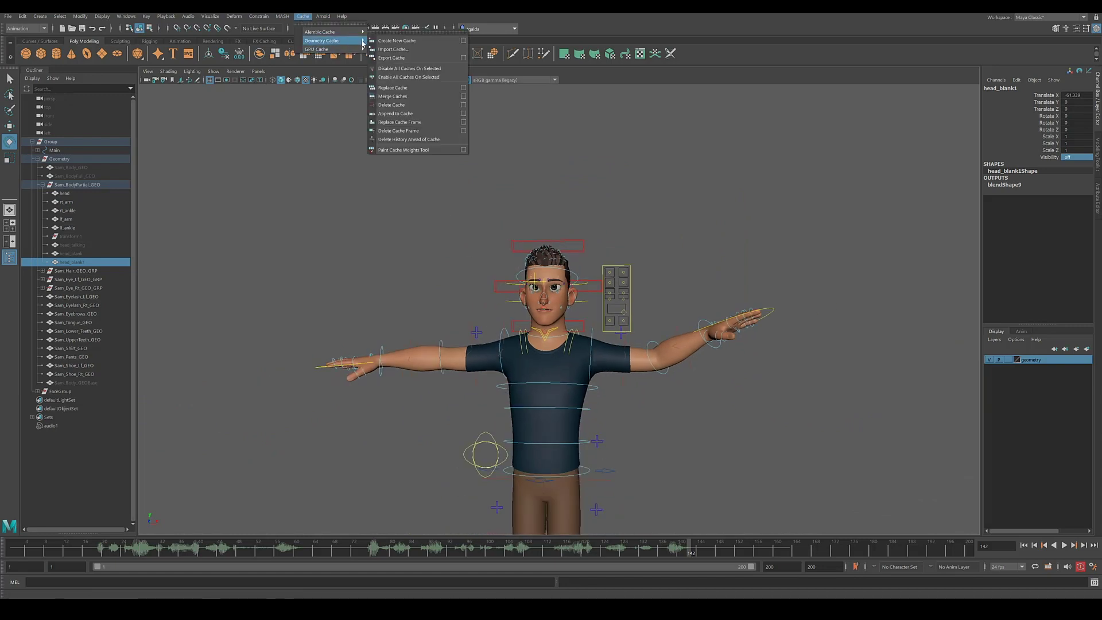
{"action": "left_click", "coordinate": [343, 306]}
{"action": "left_click", "coordinate": [715, 474]}
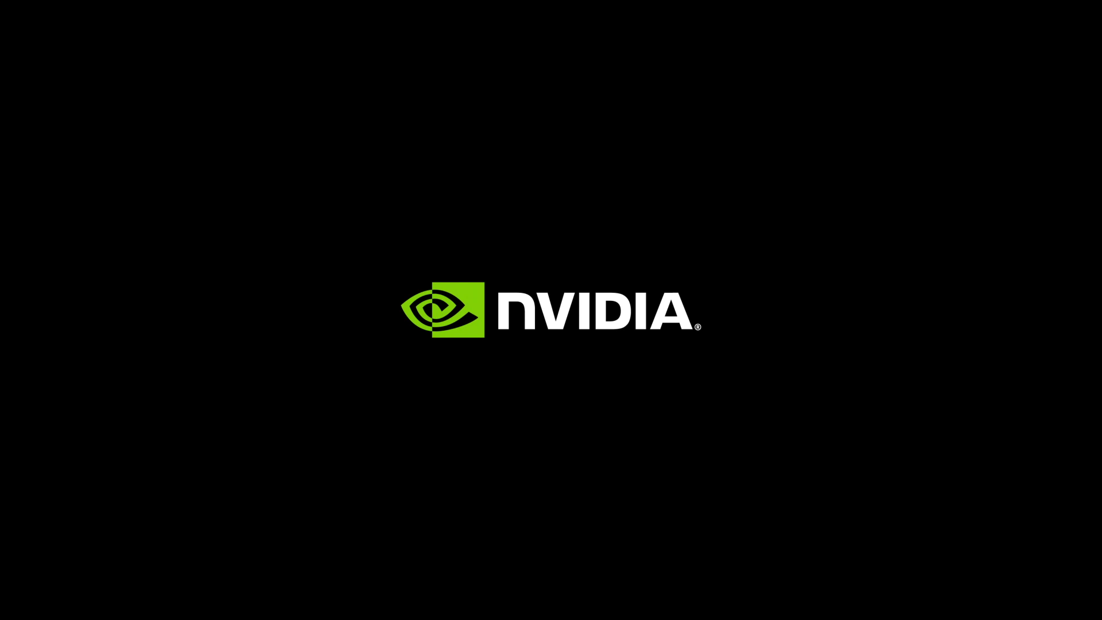